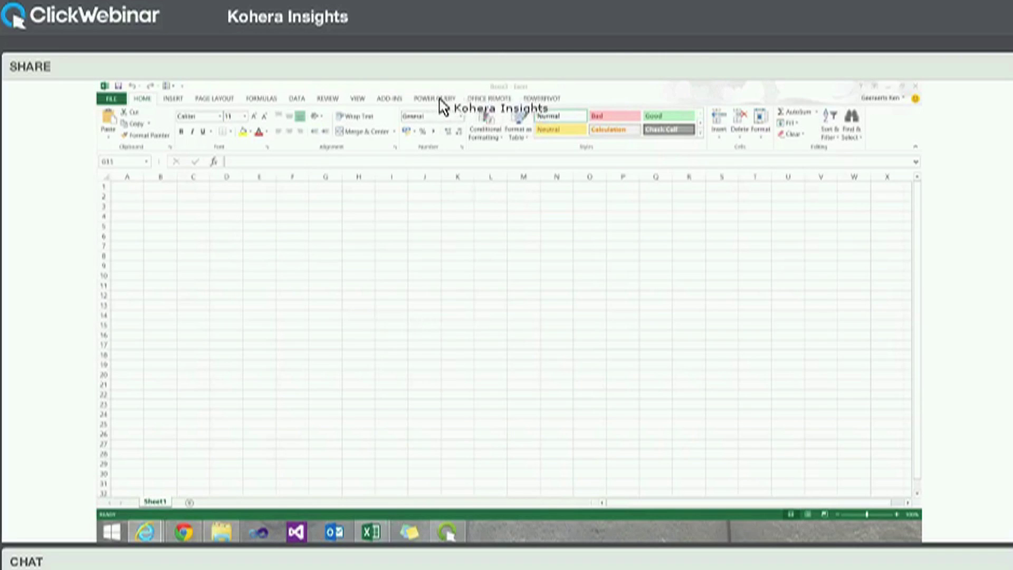
- Search the online public data sources for "inhabitants per country" with Power Query
{"action": "left_click", "coordinate": [438, 100]}
{"action": "left_click", "coordinate": [438, 99]}
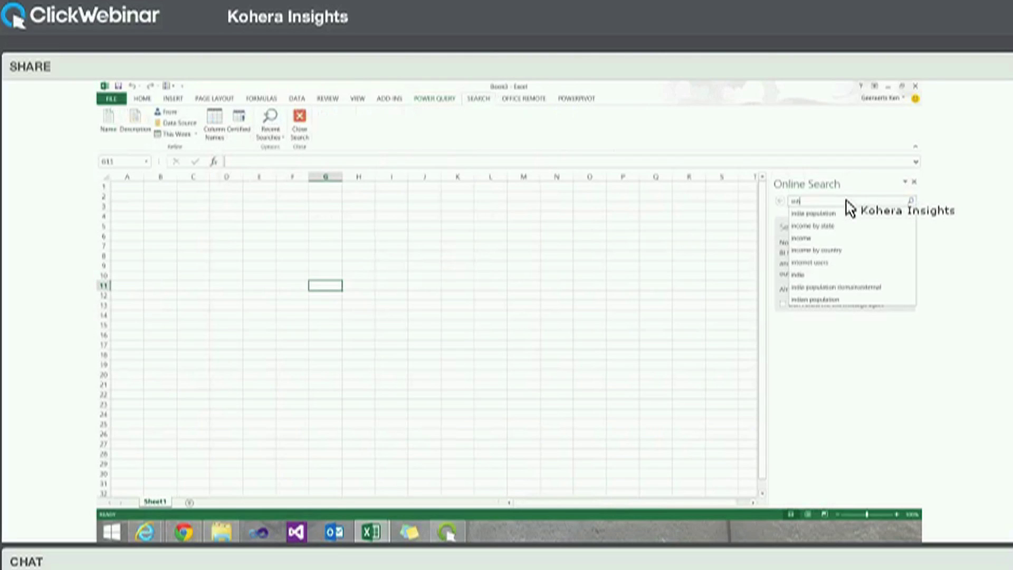
{"action": "type", "text": "hab"}
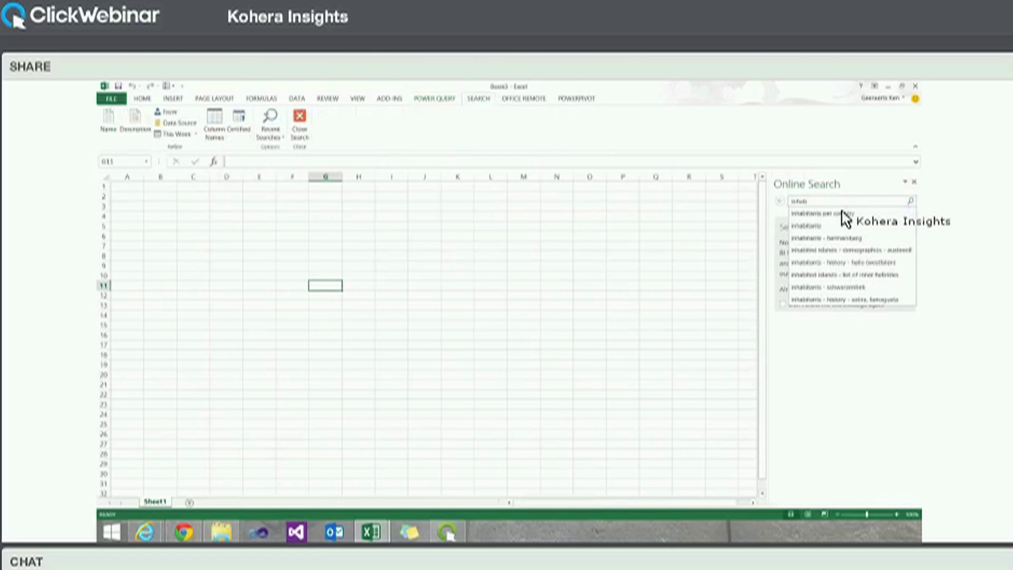
{"action": "left_click", "coordinate": [840, 215]}
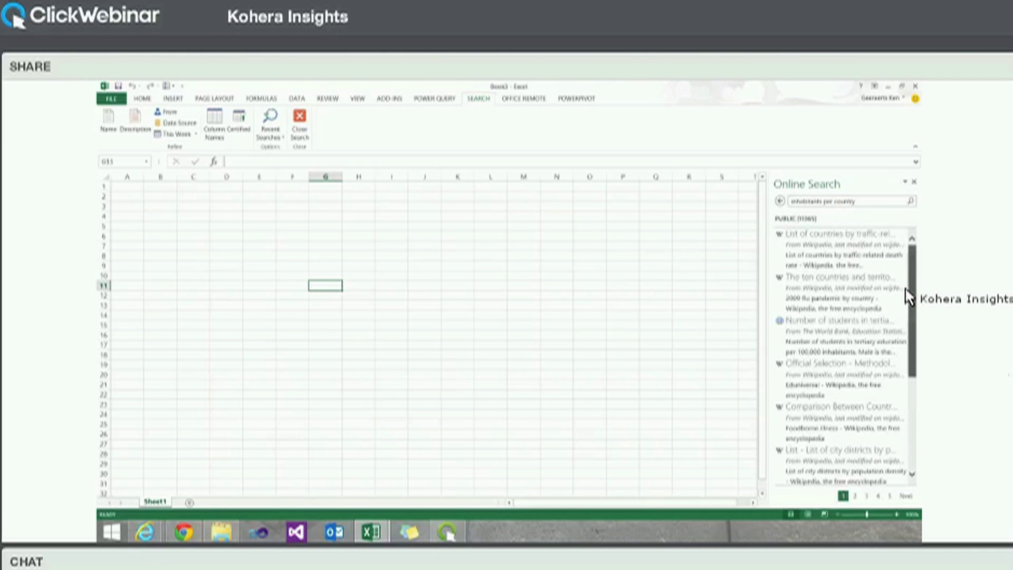
- Load the World Bank result on the number of students in tertiary education per 100,000 inhabitants into a new worksheet
{"action": "scroll", "coordinate": [907, 292], "scroll_direction": "down", "scroll_amount": 3}
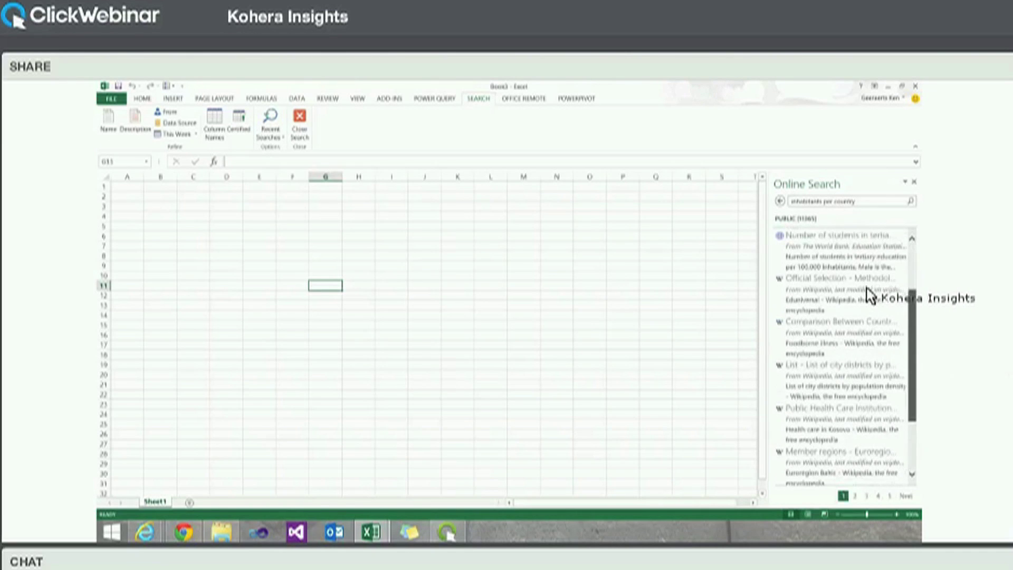
{"action": "scroll", "coordinate": [870, 293], "scroll_direction": "up", "scroll_amount": 1}
{"action": "mouse_move", "coordinate": [869, 294]}
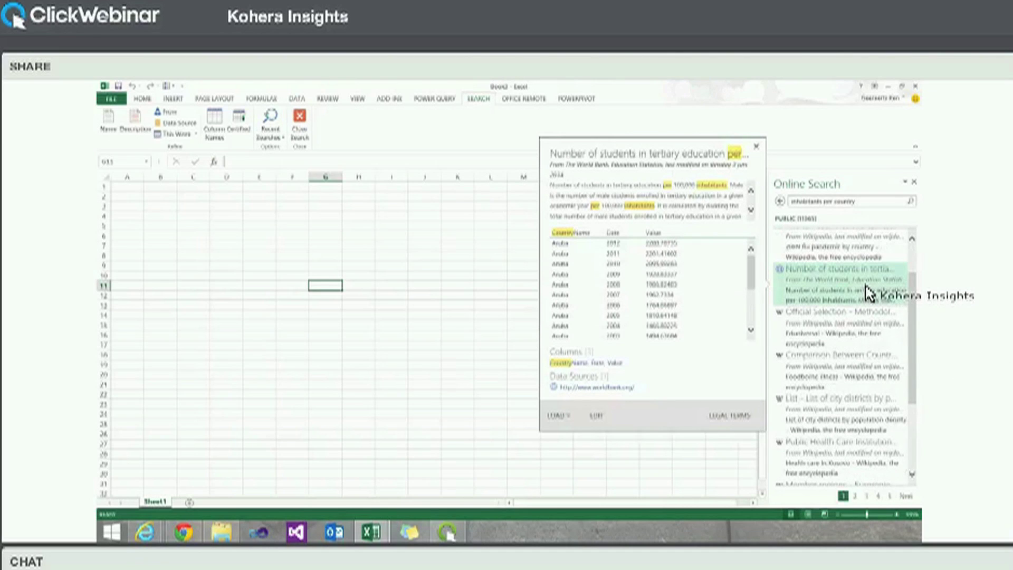
{"action": "left_click", "coordinate": [869, 294]}
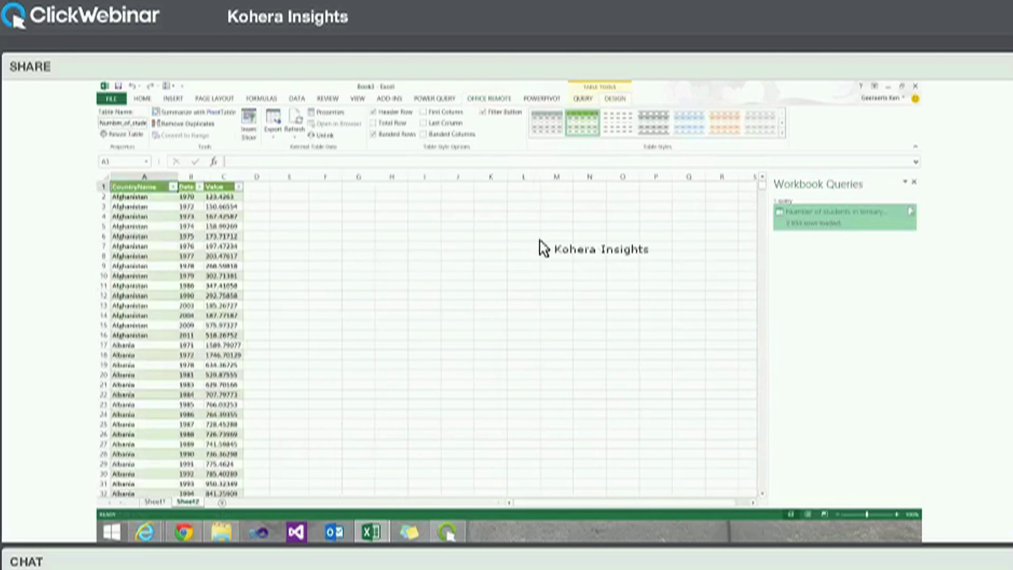
- Open the loaded students query for editing and rename its CountryName column to Country
{"action": "right_click", "coordinate": [856, 250]}
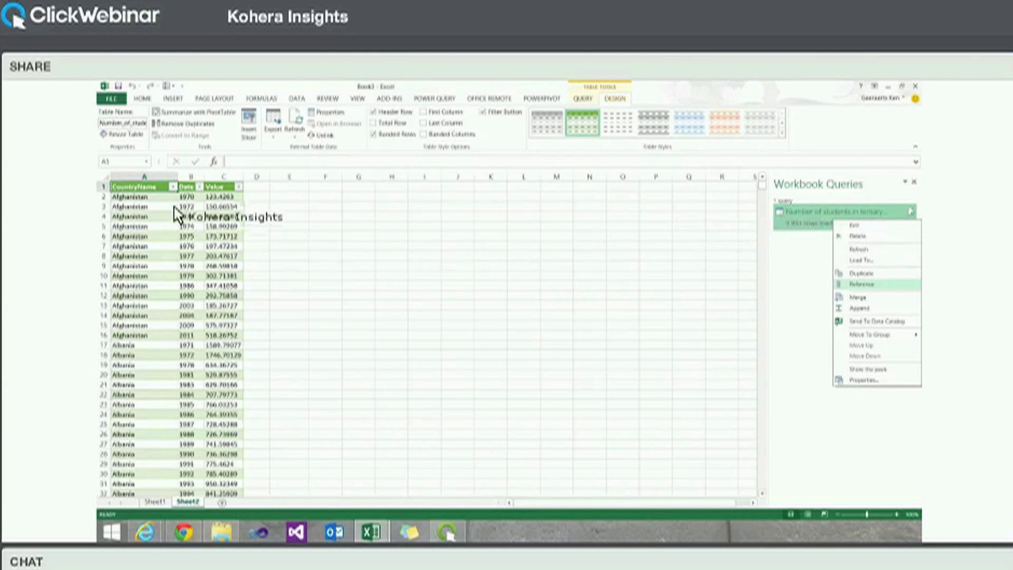
{"action": "key", "text": "Down"}
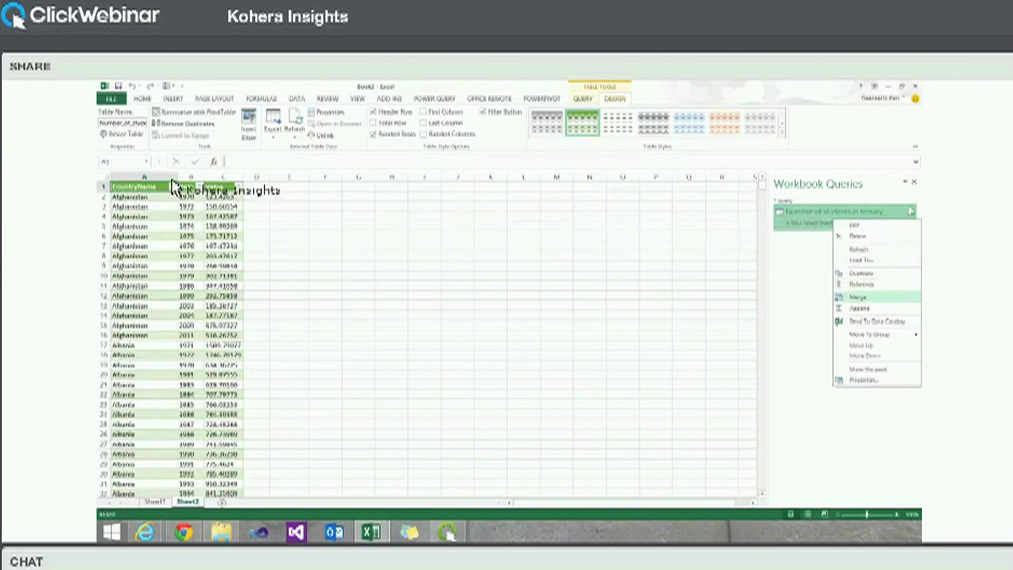
{"action": "double_click", "coordinate": [159, 178]}
{"action": "left_click_drag", "start_coordinate": [157, 178], "coordinate": [183, 180]}
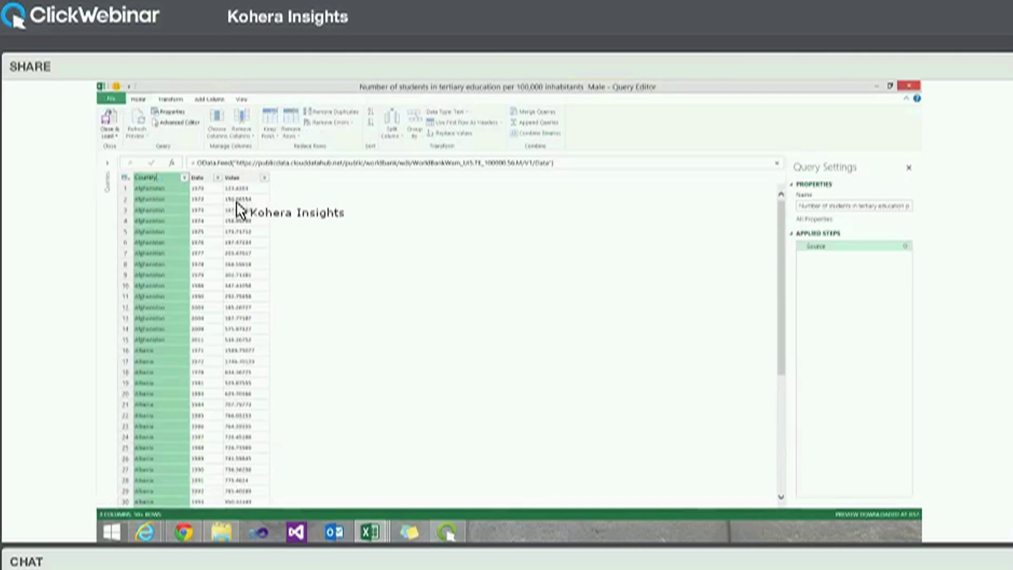
{"action": "key", "text": "Return"}
- Try to convert the Value column to Decimal Number and remove that type change from the applied steps
{"action": "left_click", "coordinate": [239, 178]}
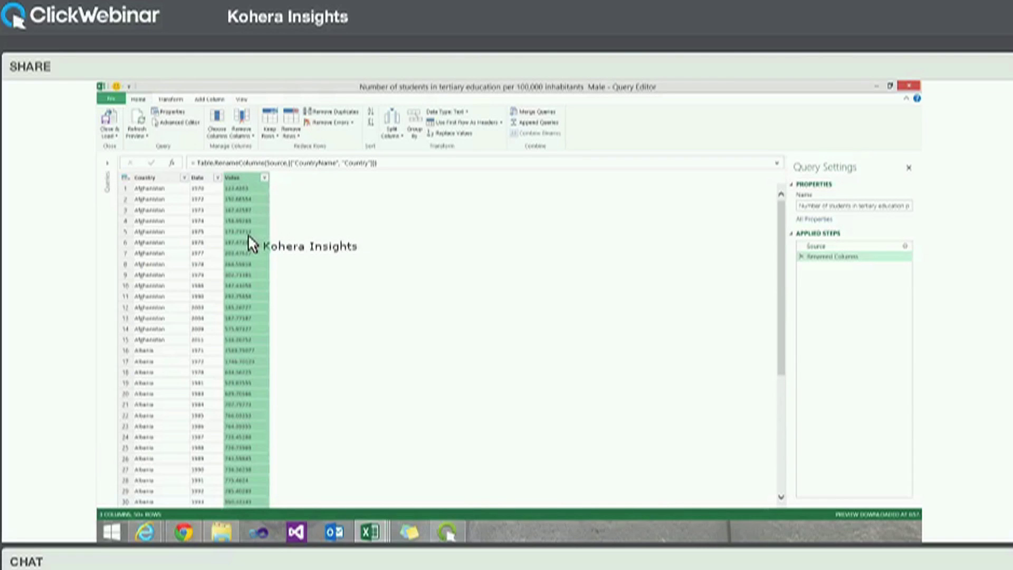
{"action": "left_click", "coordinate": [465, 113]}
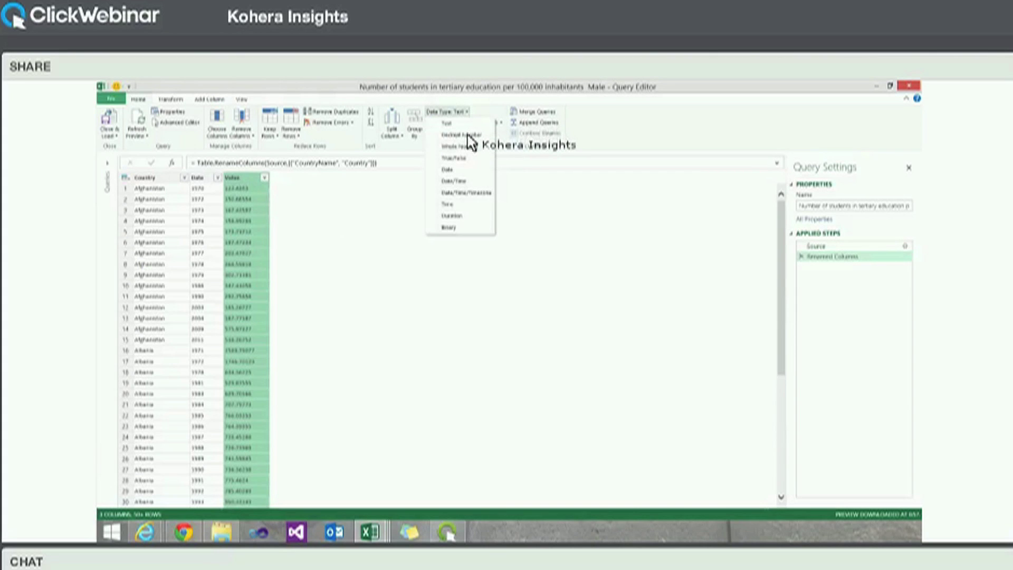
{"action": "left_click", "coordinate": [469, 135]}
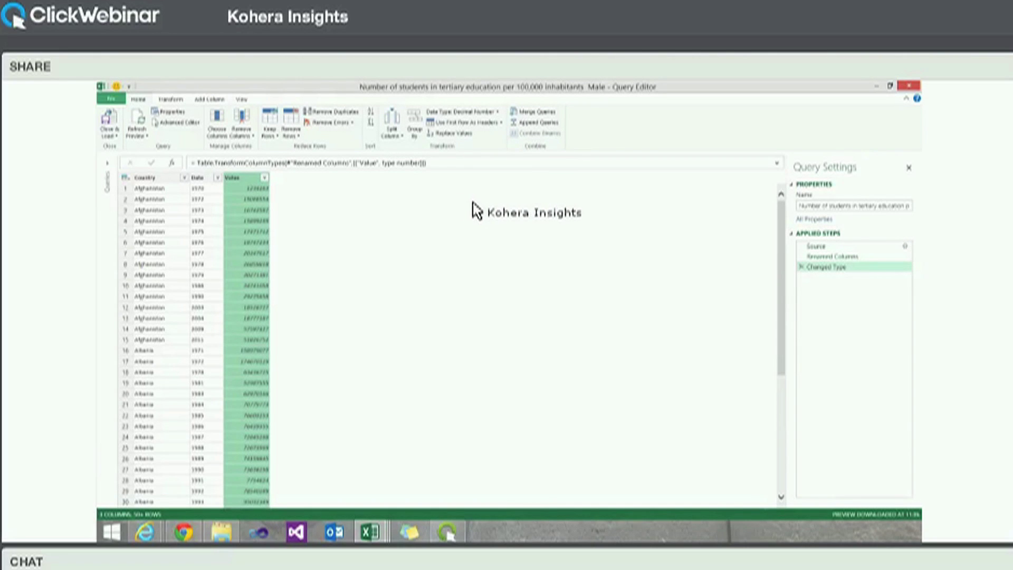
{"action": "left_click", "coordinate": [800, 267]}
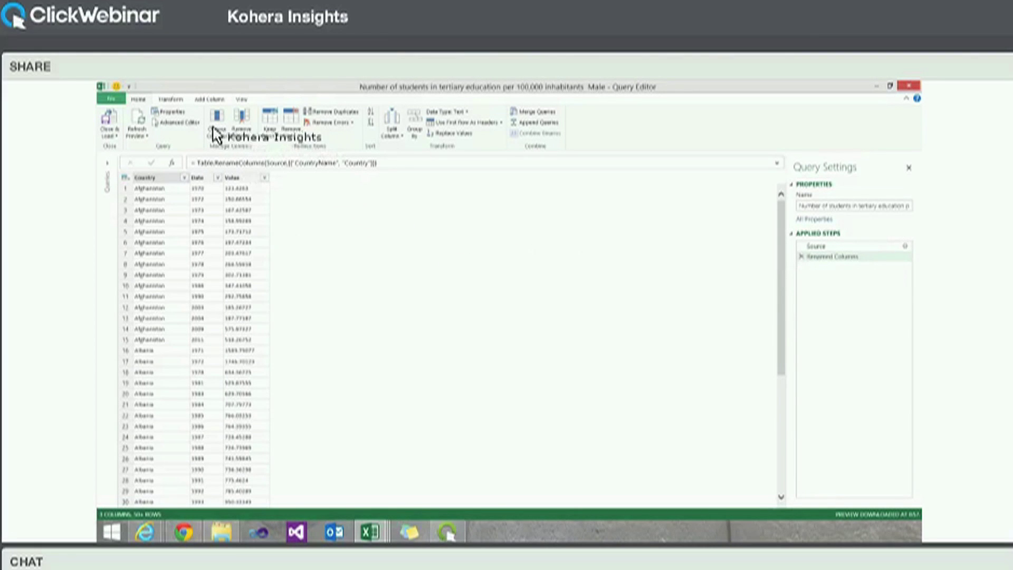
- Replace every period with a comma in the Country column
{"action": "left_click", "coordinate": [174, 101]}
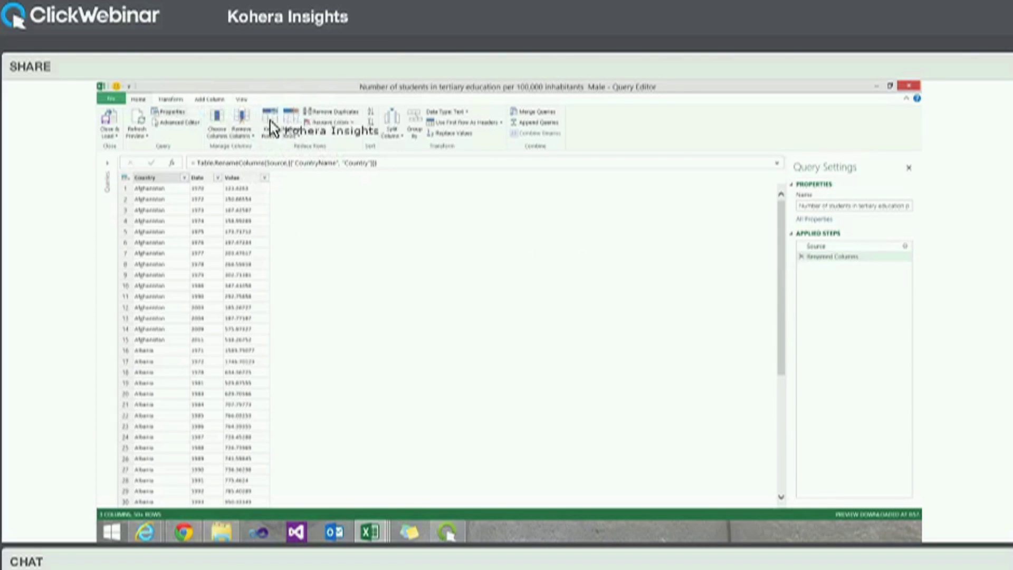
{"action": "left_click", "coordinate": [239, 122]}
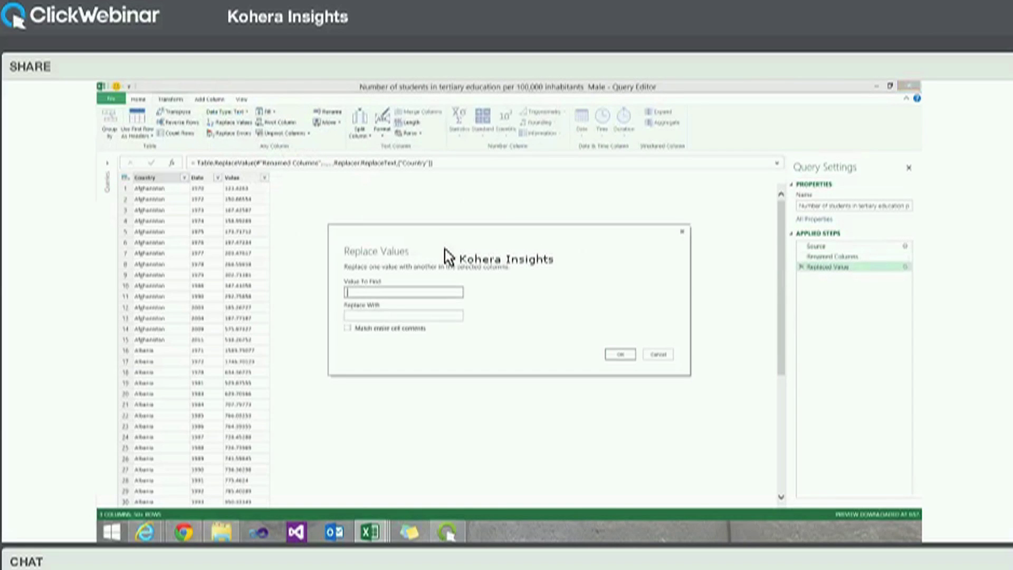
{"action": "key", "text": "Tab"}
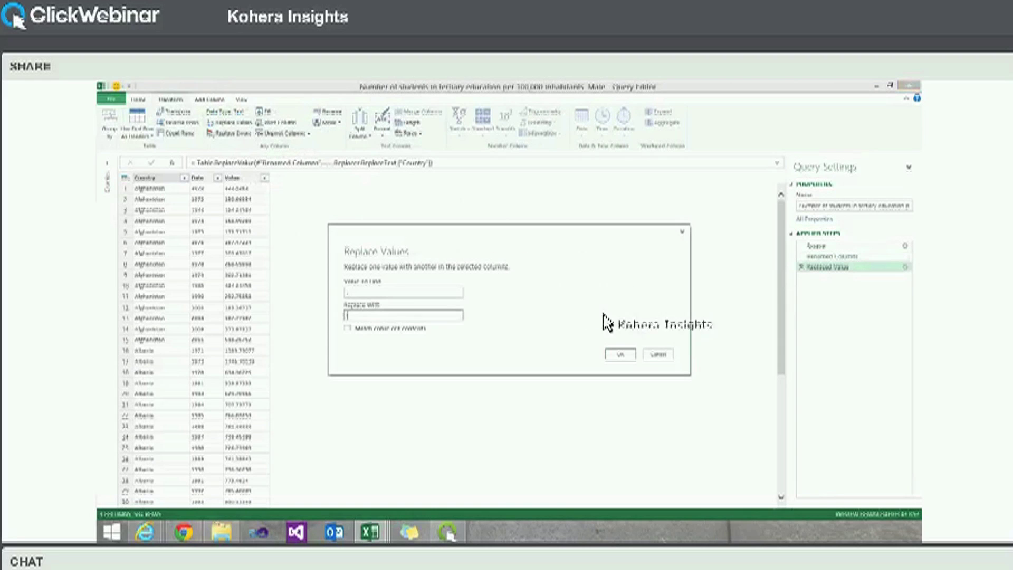
{"action": "left_click", "coordinate": [624, 352]}
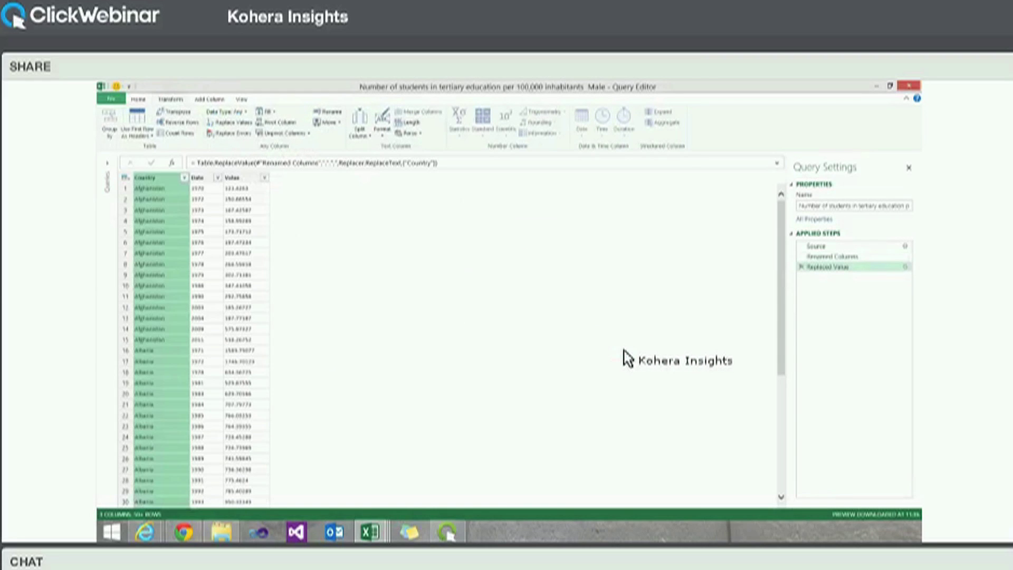
- Replace every period with a comma in the Value column
{"action": "left_click", "coordinate": [240, 179]}
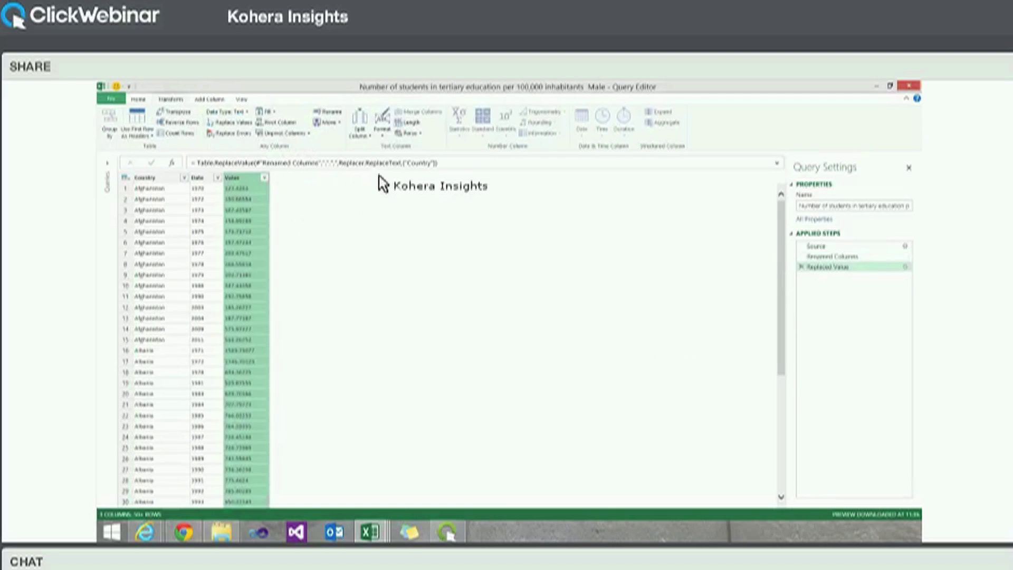
{"action": "left_click", "coordinate": [246, 124]}
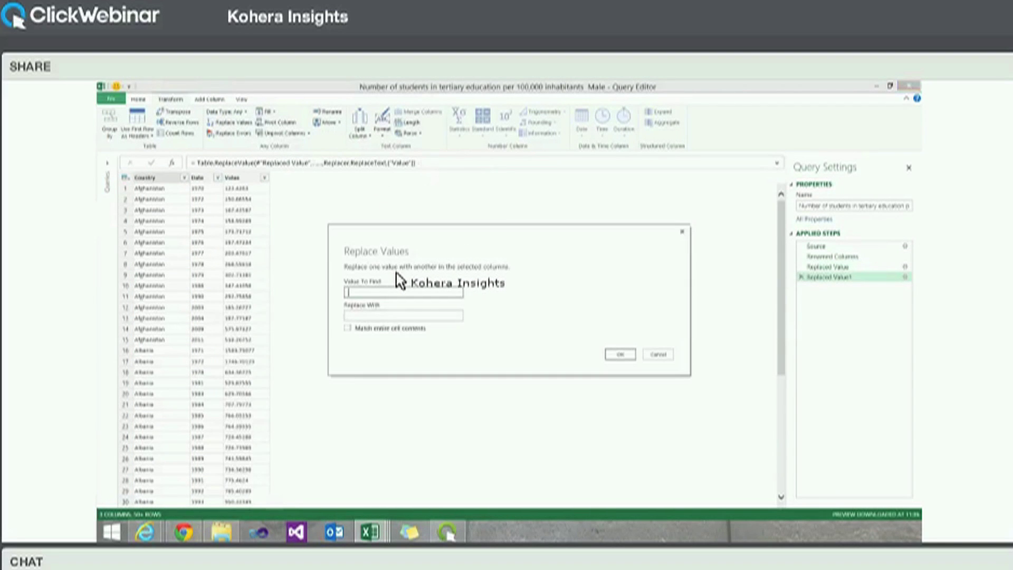
{"action": "key", "text": "Tab"}
{"action": "left_click", "coordinate": [611, 352]}
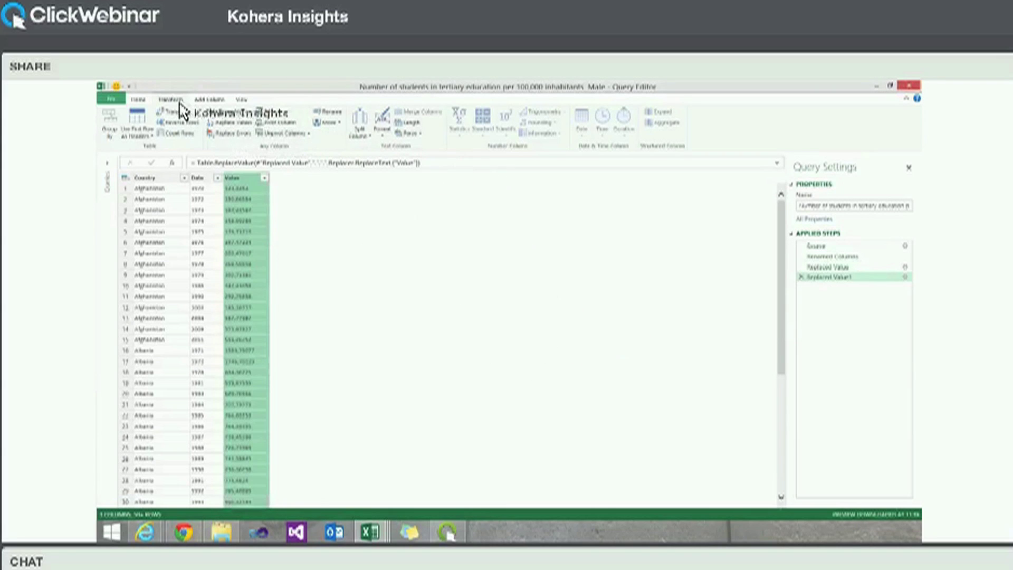
- Change the Value column's data type to Decimal Number and load the edited query back to the worksheet
{"action": "left_click", "coordinate": [137, 100]}
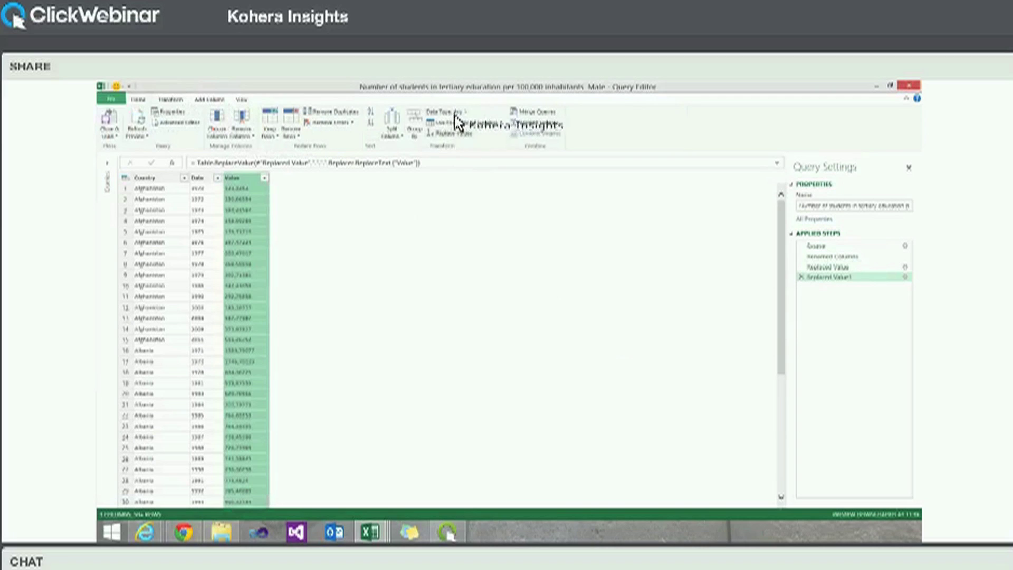
{"action": "left_click", "coordinate": [451, 112]}
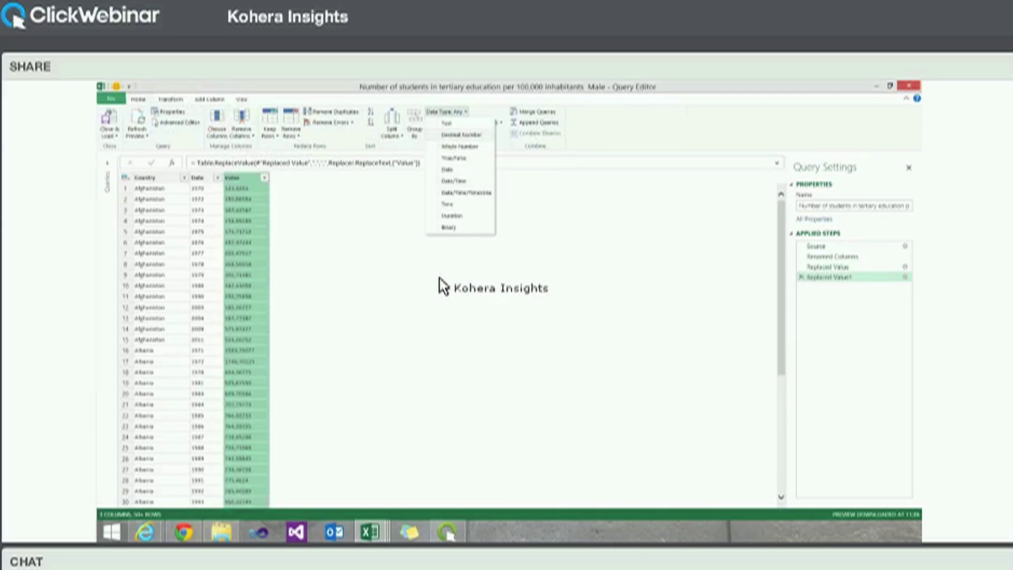
{"action": "left_click", "coordinate": [461, 135]}
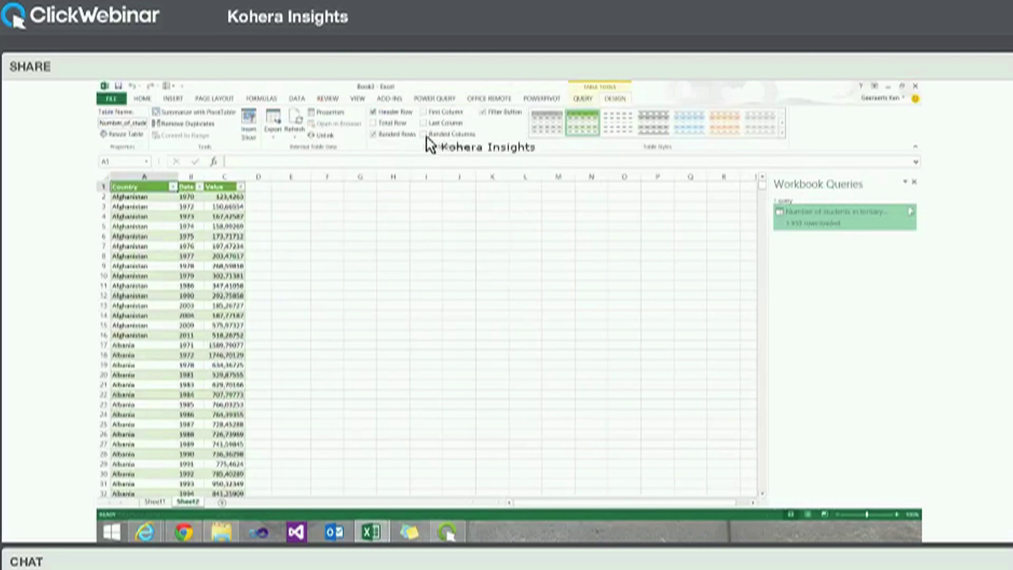
- Copy the address of the Statistics Belgium bankruptcies page in Chrome and connect to it as a web data source in Excel
{"action": "left_click", "coordinate": [434, 99]}
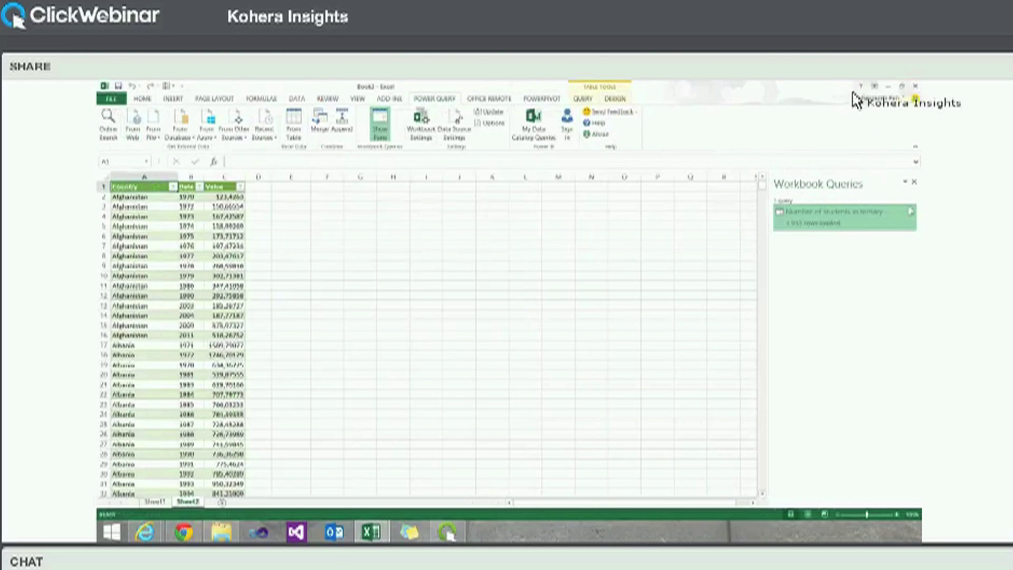
{"action": "left_click", "coordinate": [184, 531]}
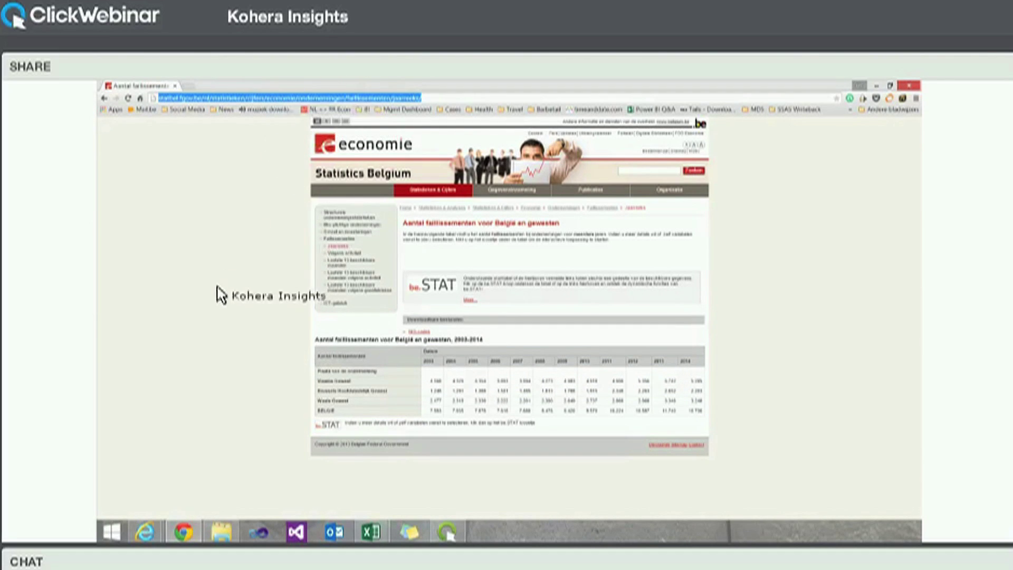
{"action": "key", "text": "alt+Tab"}
{"action": "left_click", "coordinate": [132, 126]}
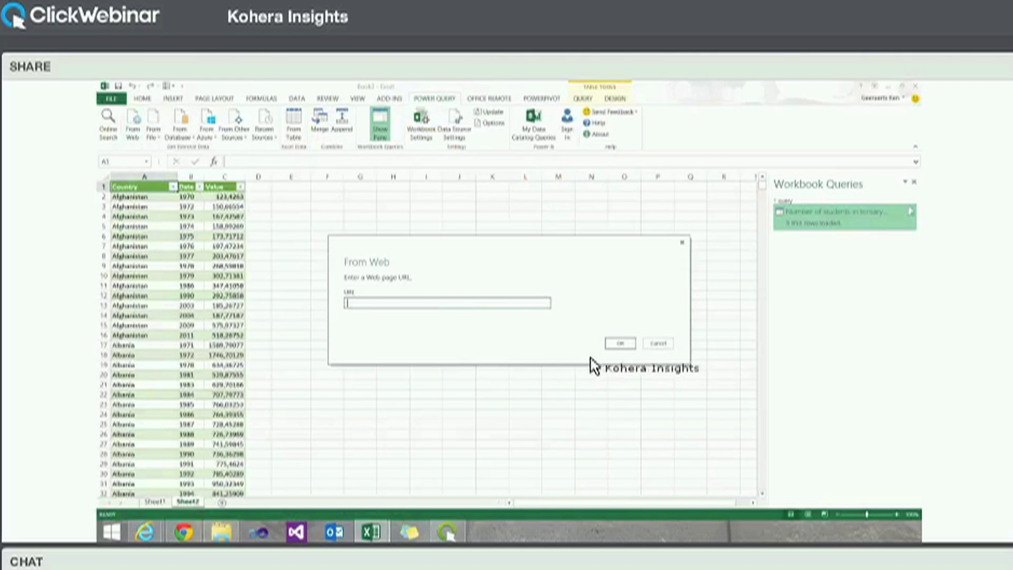
{"action": "key", "text": "ctrl+v"}
{"action": "left_click", "coordinate": [617, 344]}
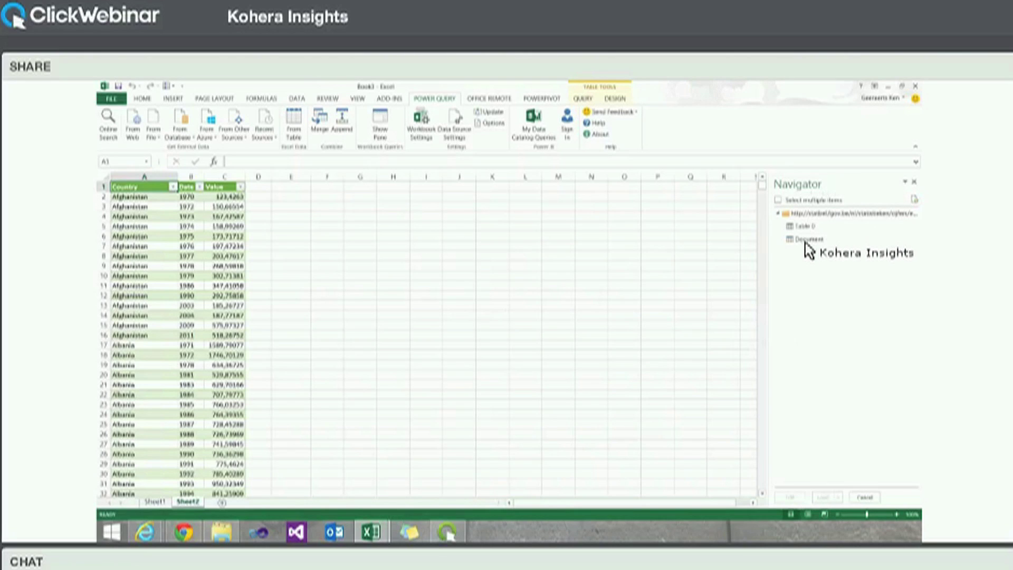
- Open Table 0 of the web source in the Query Editor and compare it with the table on the original web page
{"action": "left_click", "coordinate": [806, 243]}
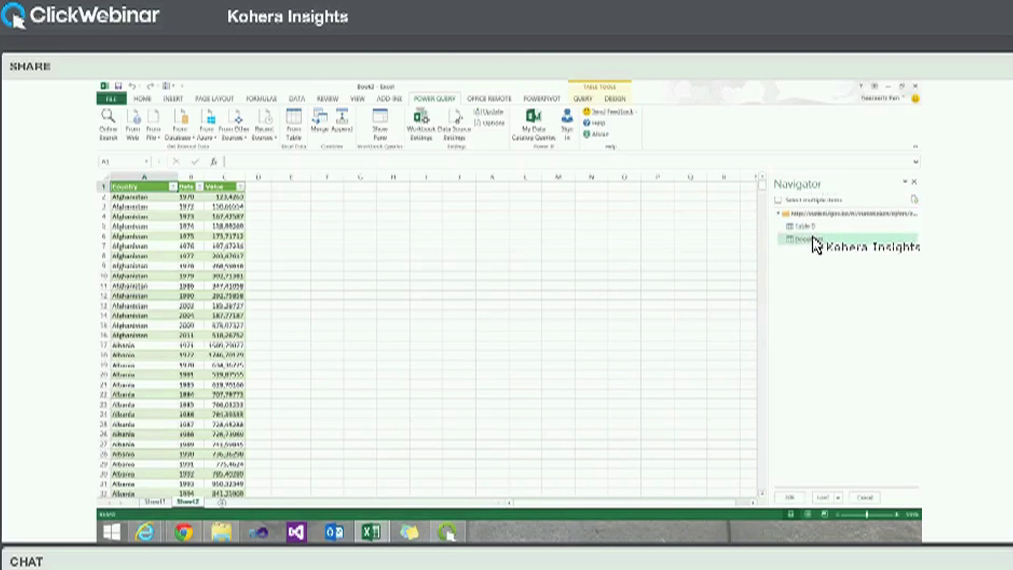
{"action": "left_click", "coordinate": [810, 225]}
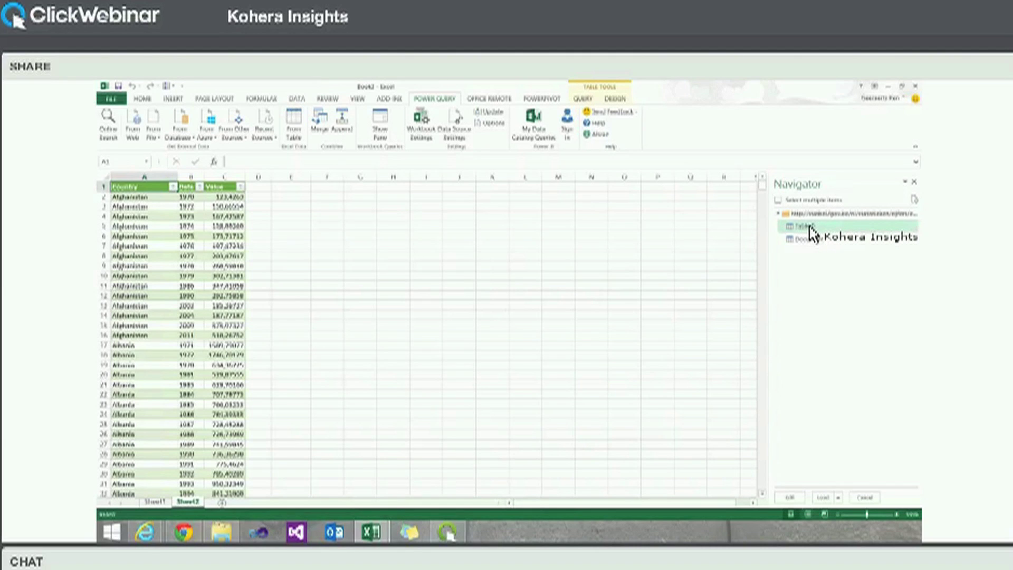
{"action": "double_click", "coordinate": [810, 227]}
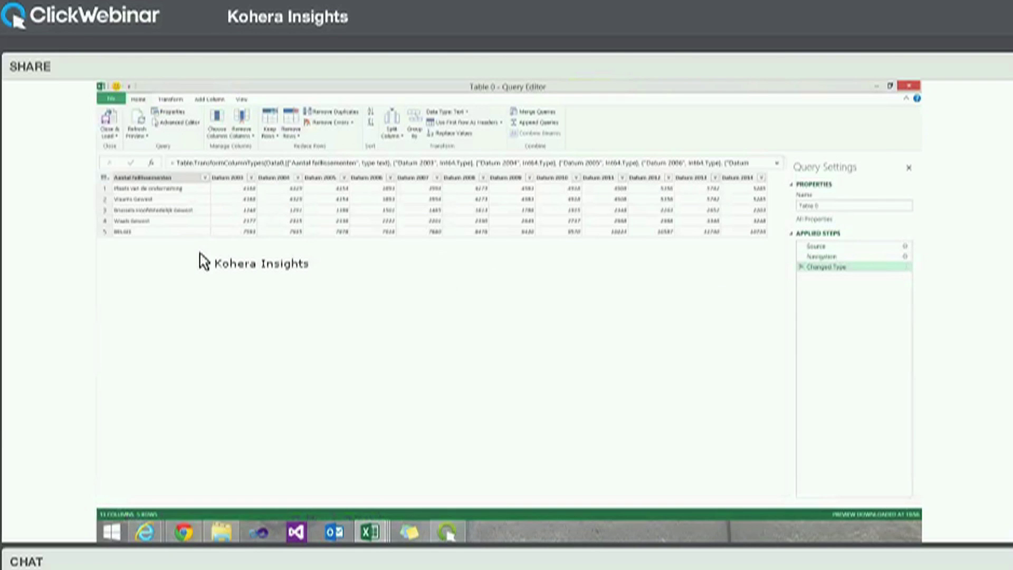
{"action": "key", "text": "alt+Tab"}
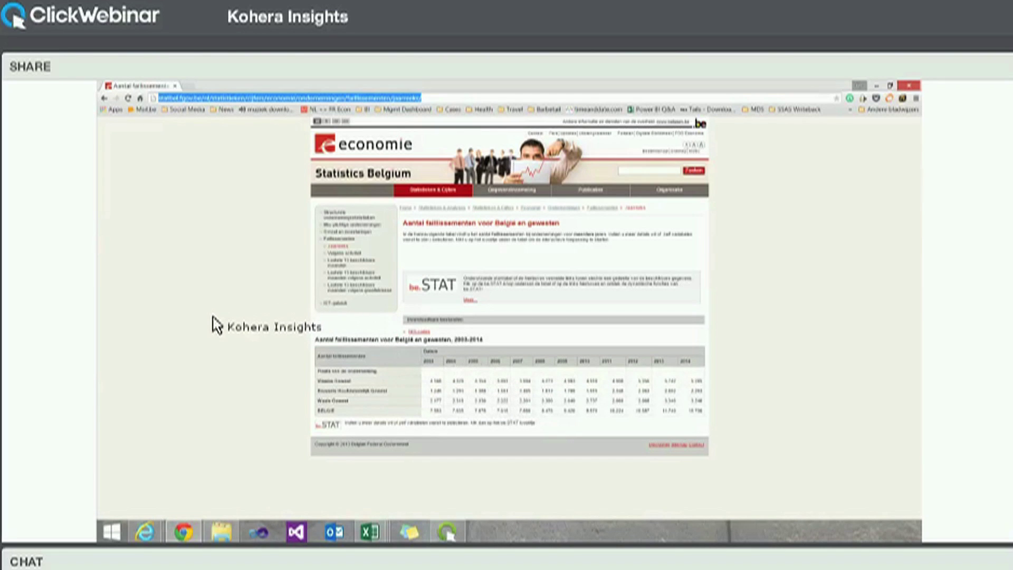
{"action": "key", "text": "alt+Tab"}
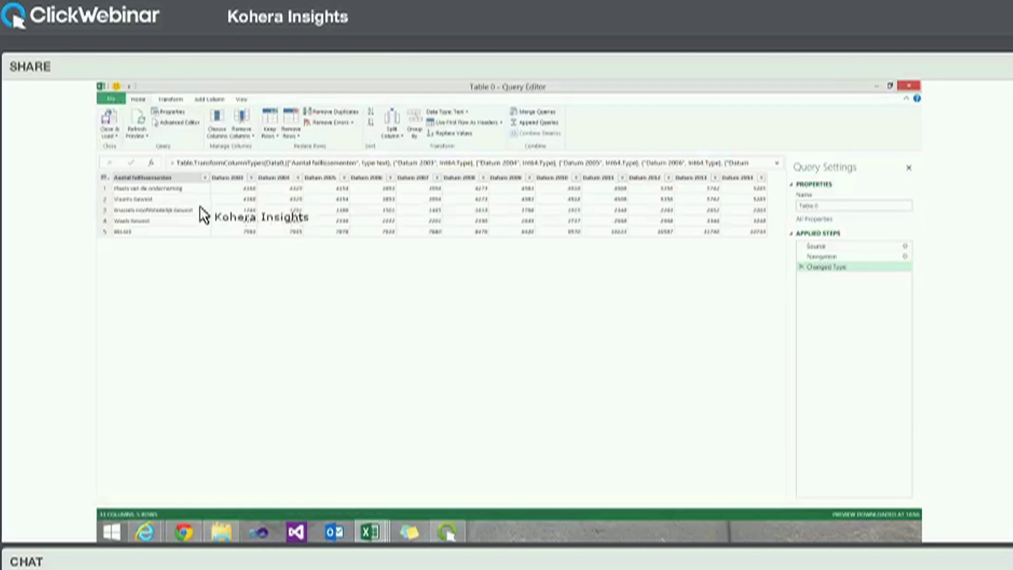
- Filter the Aantal faillissementen column to exclude the BELGIE and "Plaats van de onderneming" rows
{"action": "left_click", "coordinate": [205, 178]}
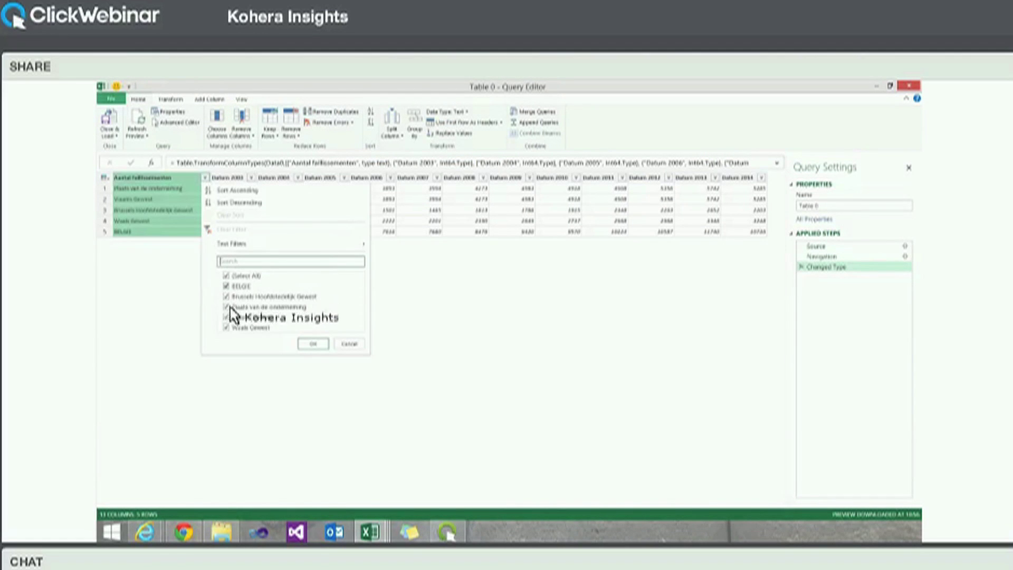
{"action": "left_click", "coordinate": [226, 286]}
{"action": "left_click", "coordinate": [226, 306]}
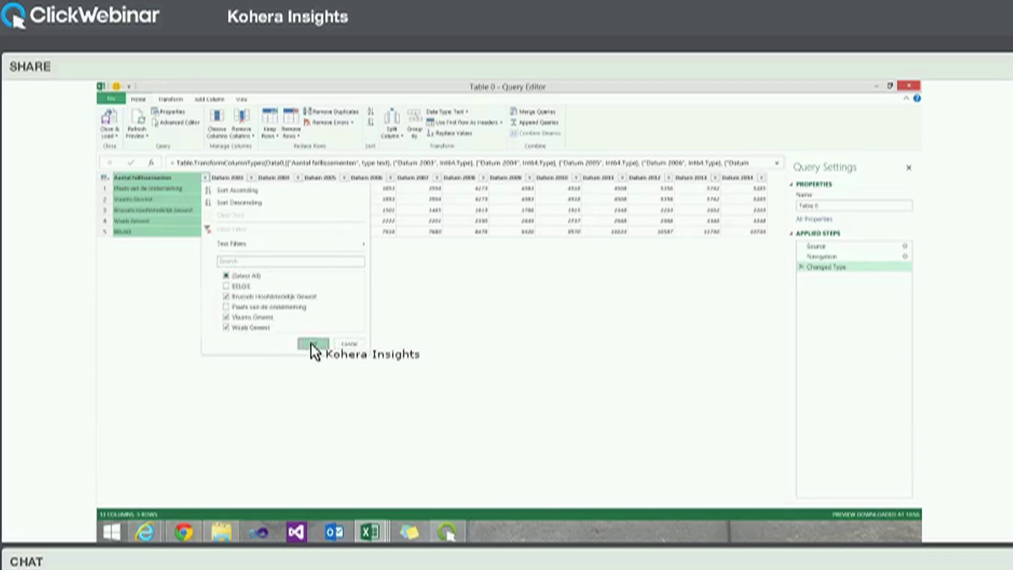
{"action": "left_click", "coordinate": [312, 344]}
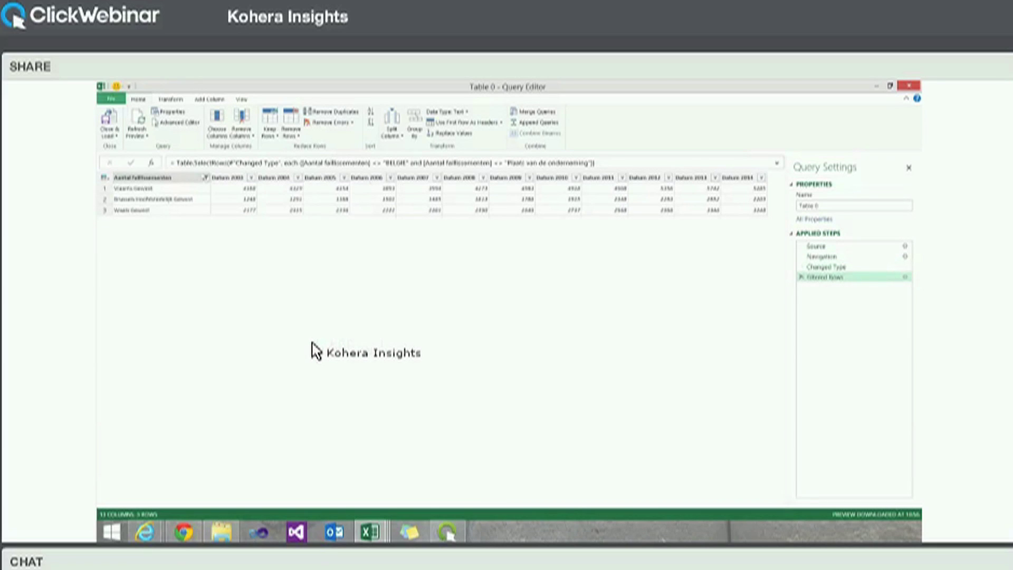
- Unpivot the Datum 2003 through Datum 2014 columns into attribute and value rows
{"action": "left_click", "coordinate": [248, 178]}
{"action": "left_click", "coordinate": [738, 178], "text": "shift"}
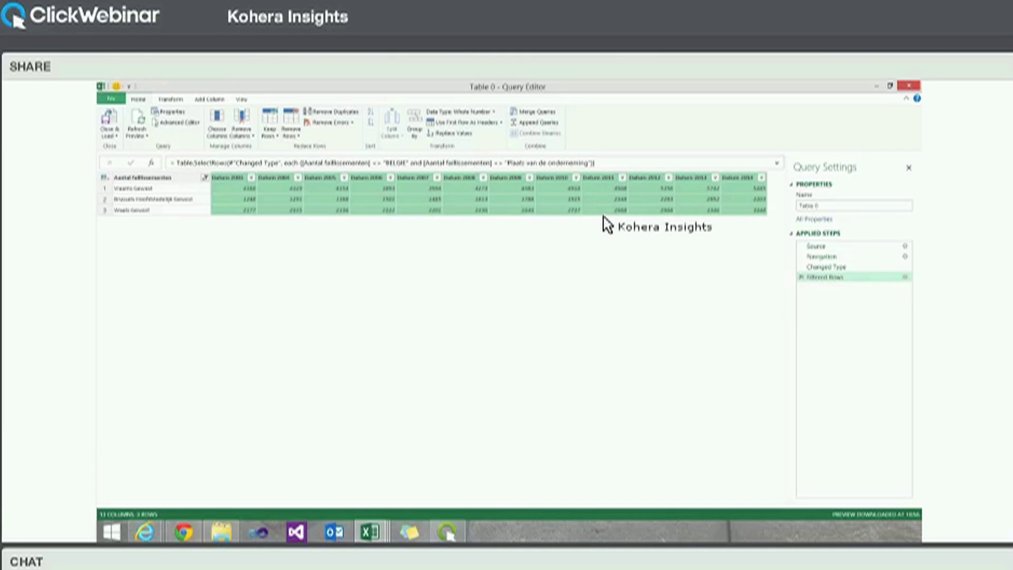
{"action": "left_click", "coordinate": [169, 100]}
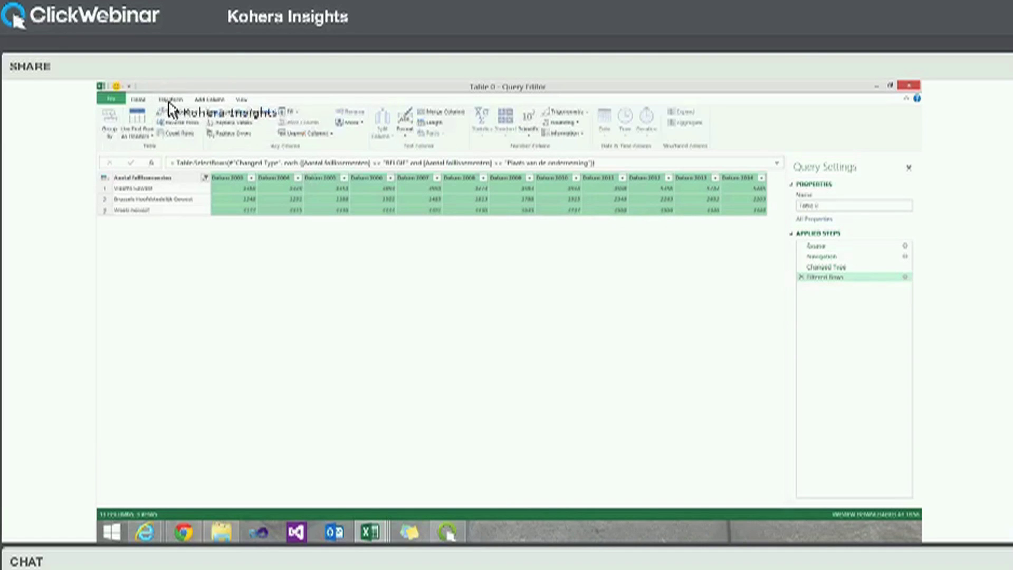
{"action": "left_click", "coordinate": [307, 134]}
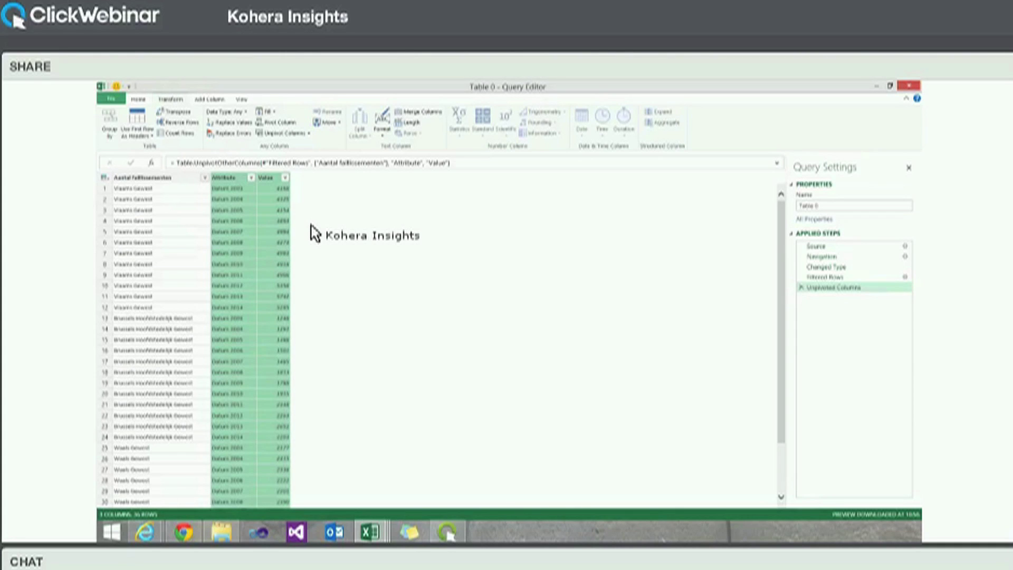
- Split the Attribute column by the Space delimiter at each occurrence
{"action": "left_click", "coordinate": [235, 176]}
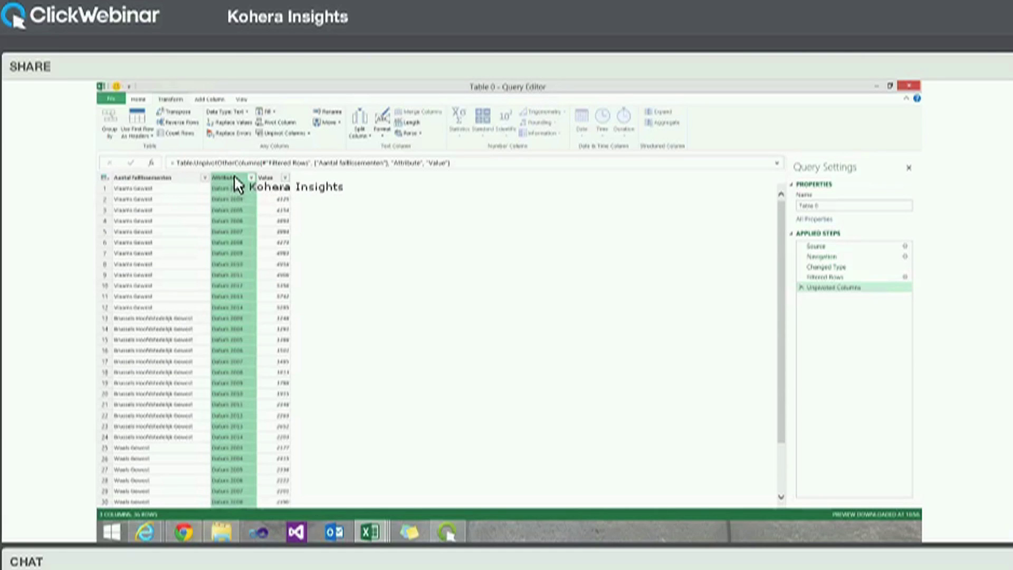
{"action": "left_click", "coordinate": [362, 136]}
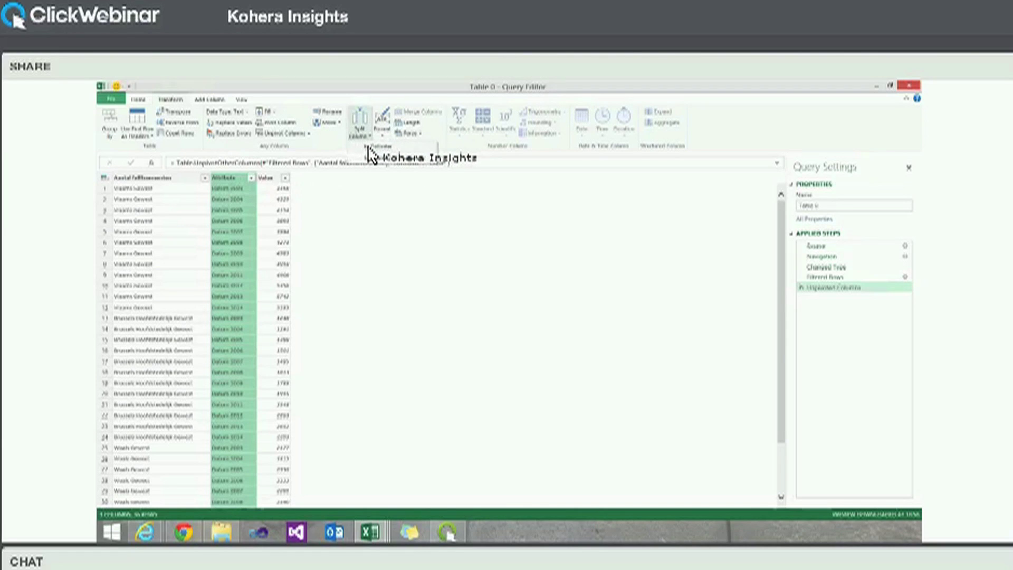
{"action": "left_click", "coordinate": [372, 148]}
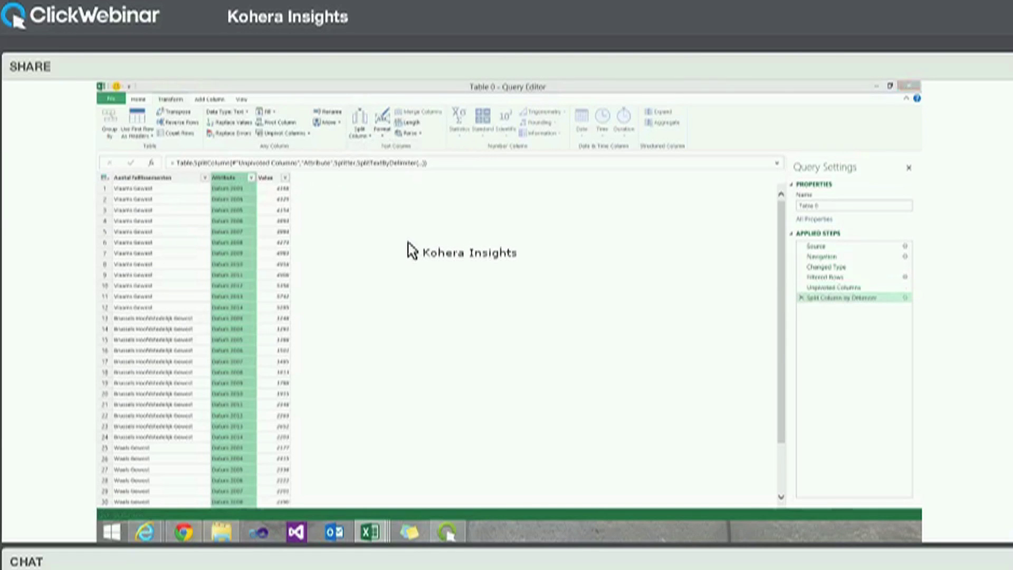
{"action": "left_click", "coordinate": [396, 285]}
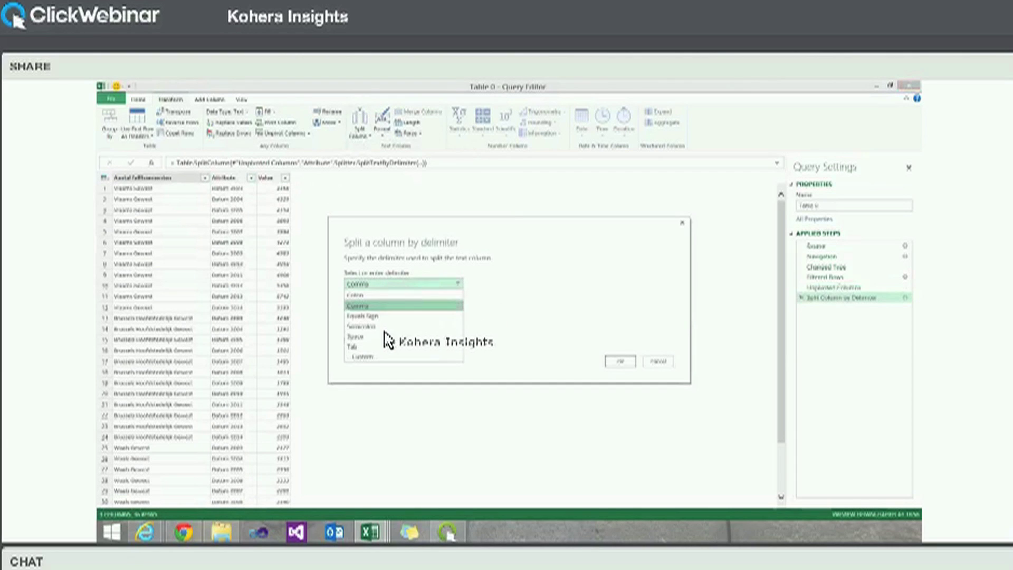
{"action": "left_click", "coordinate": [387, 337]}
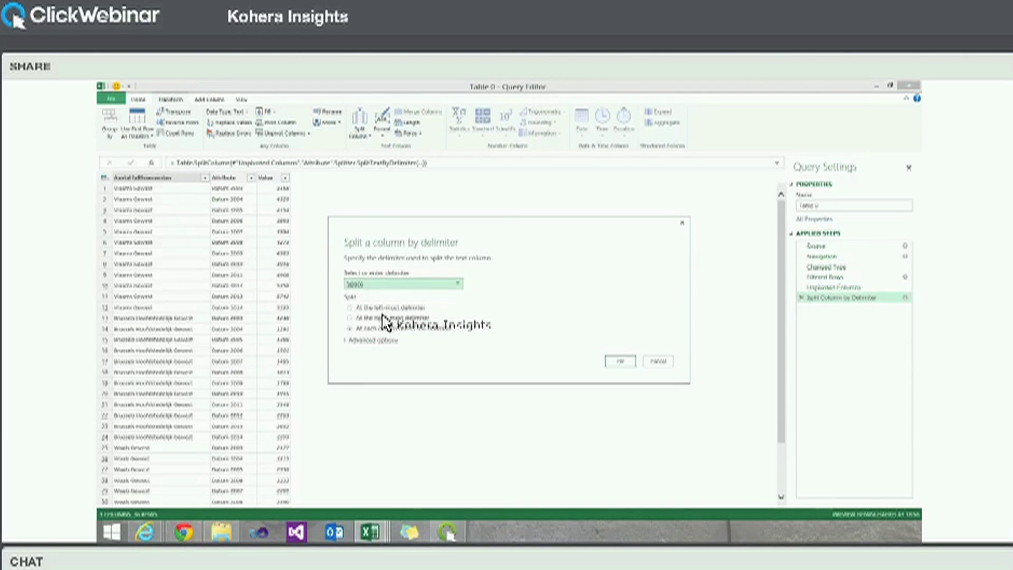
{"action": "left_click", "coordinate": [628, 359]}
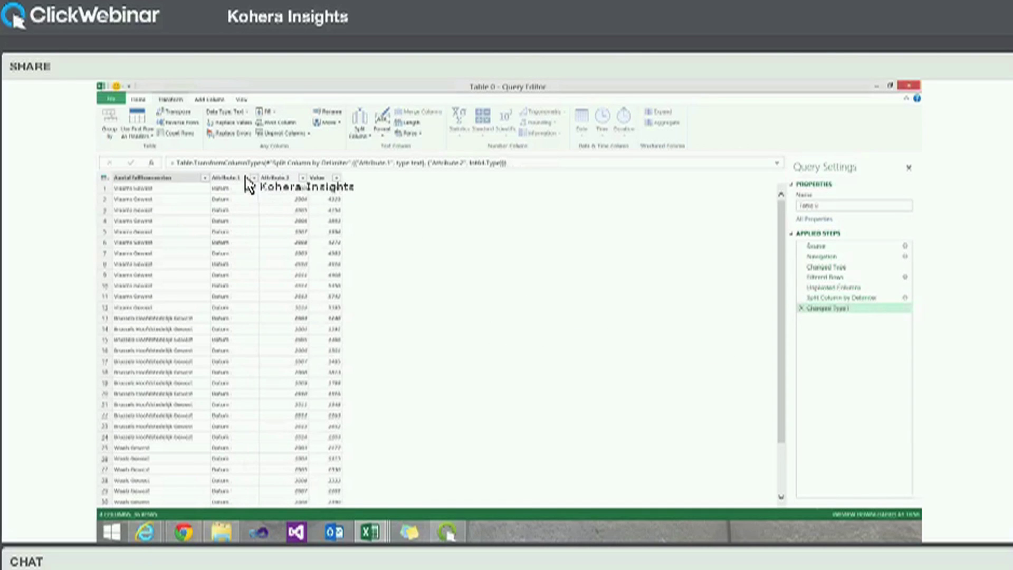
- Remove the Attribute.1 column that holds only the word Datum
{"action": "left_click", "coordinate": [227, 178]}
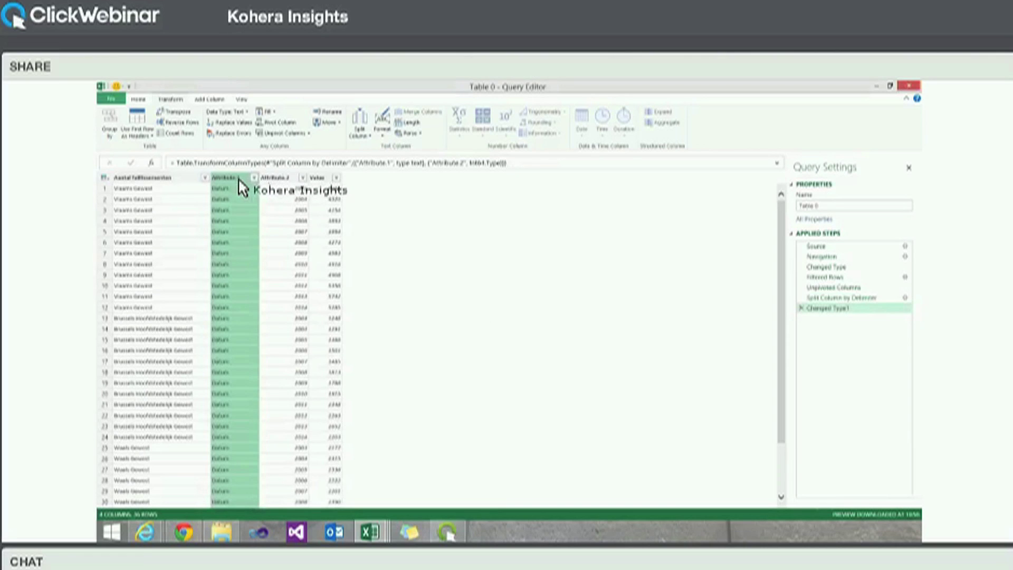
{"action": "right_click", "coordinate": [240, 180]}
{"action": "left_click", "coordinate": [255, 185]}
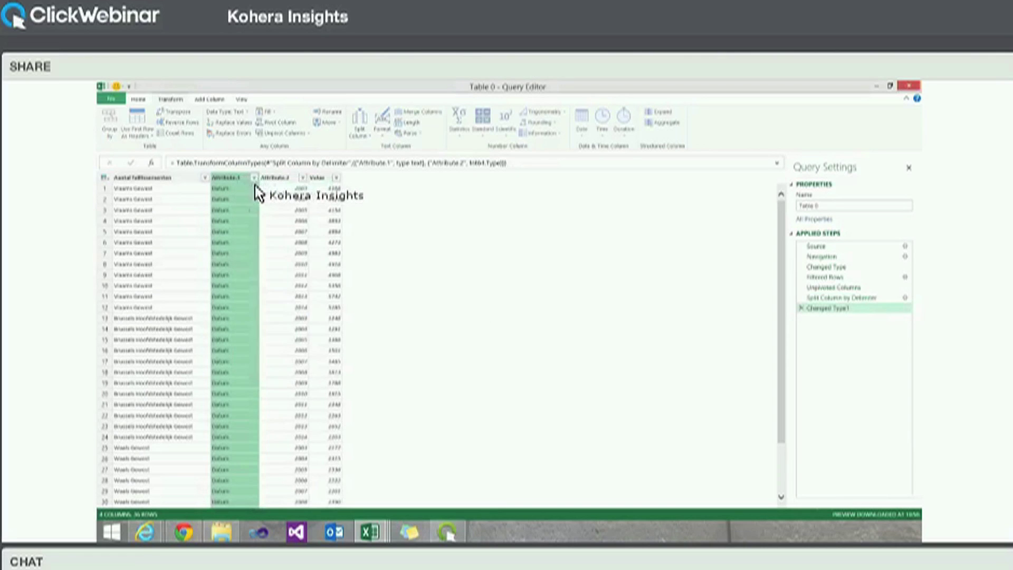
- Rename the Aantal faillissementen column to Location and Attribute.2 to Year, and load the query to the worksheet
{"action": "left_click", "coordinate": [176, 179]}
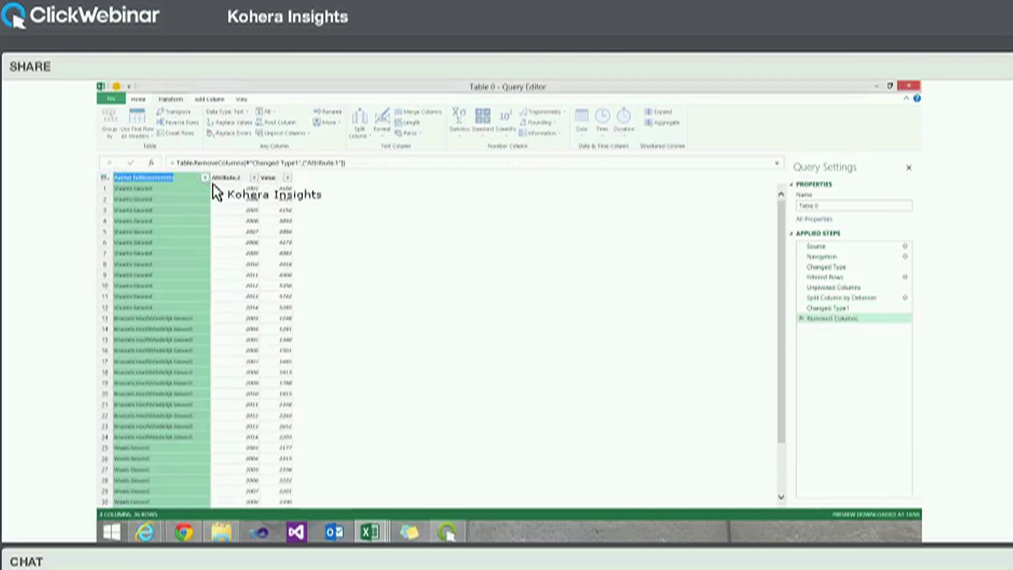
{"action": "type", "text": "Location"}
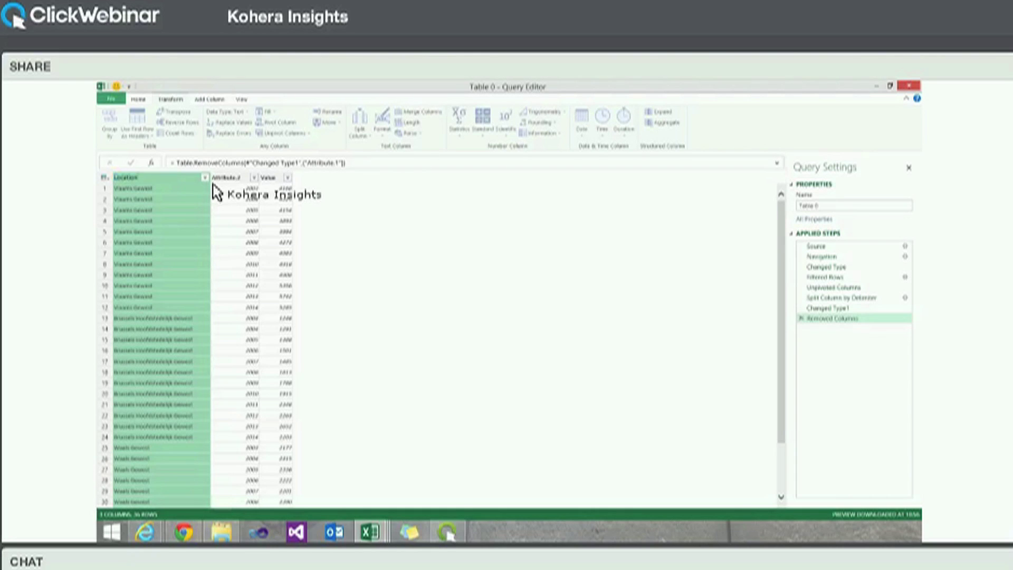
{"action": "key", "text": "Return"}
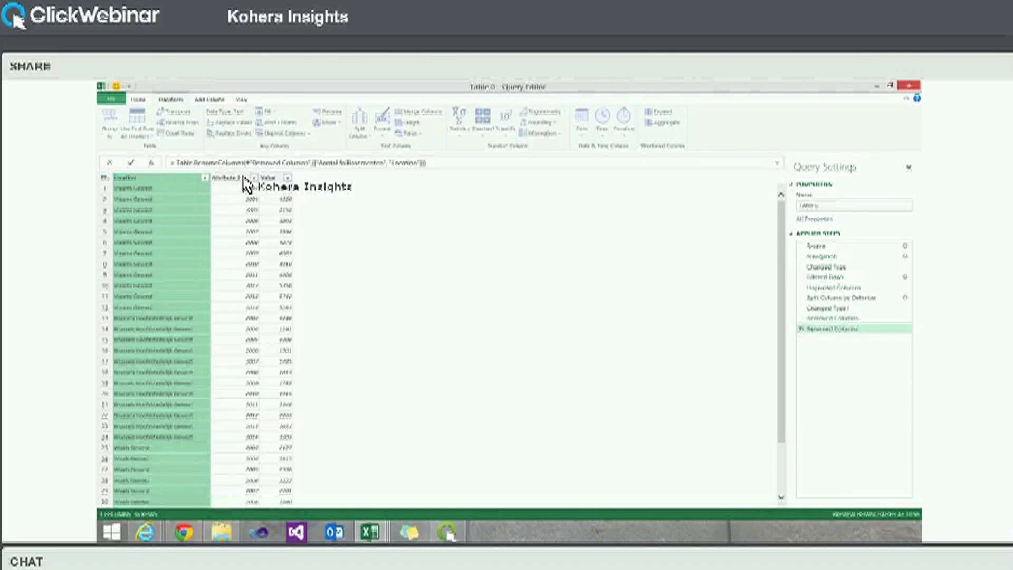
{"action": "double_click", "coordinate": [244, 180]}
{"action": "type", "text": "Year"}
{"action": "key", "text": "Return"}
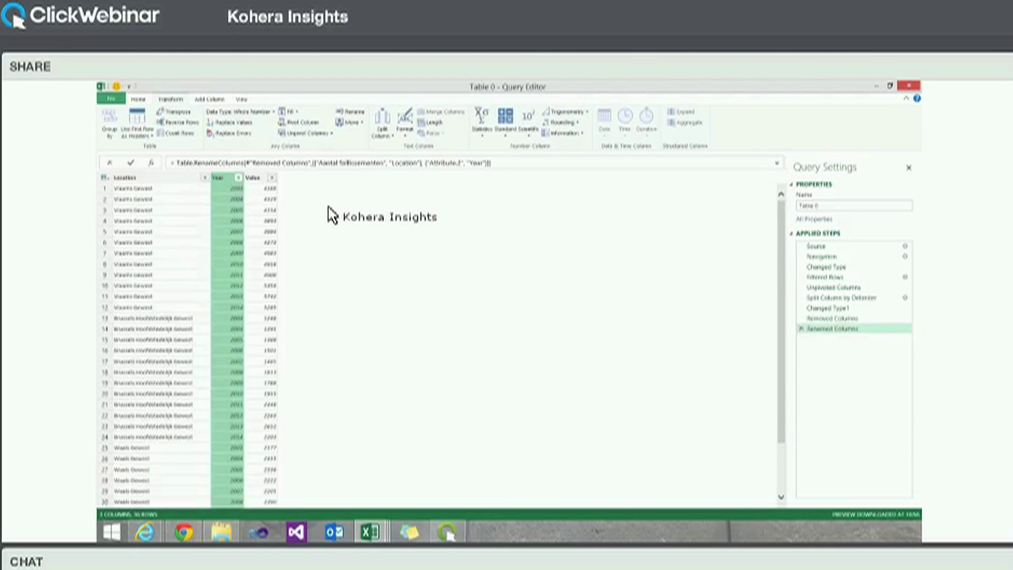
{"action": "left_click", "coordinate": [110, 99]}
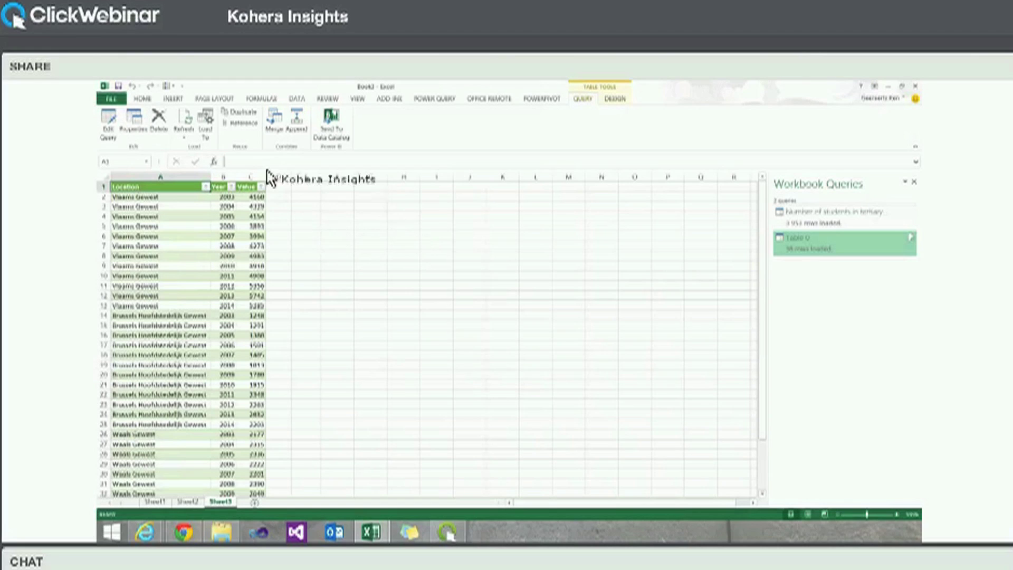
- Connect with Power Query to the Excel workbook Keytrade.xls in the PowerBIFamilyPowerQuery folder
{"action": "left_click", "coordinate": [429, 99]}
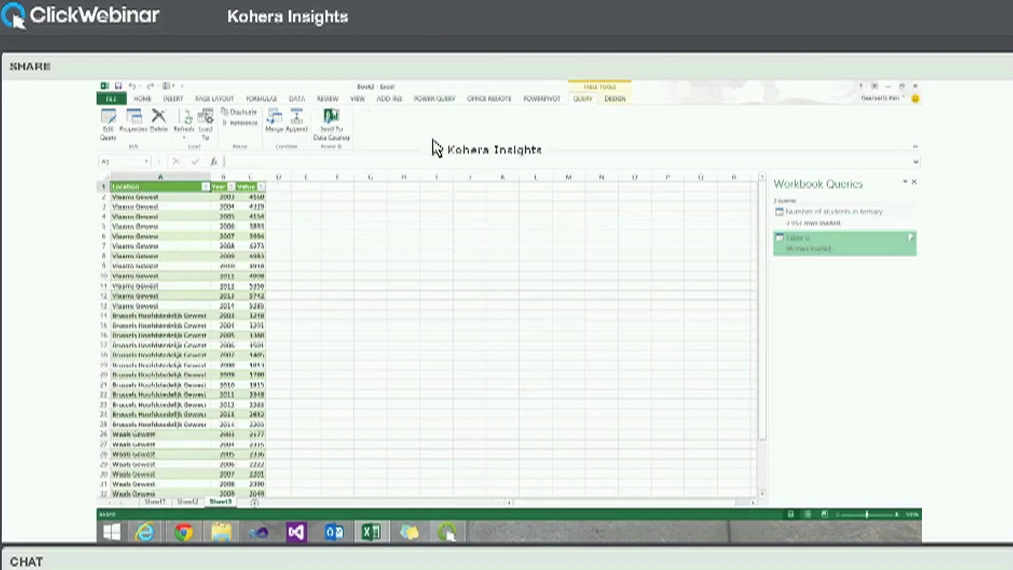
{"action": "left_click", "coordinate": [406, 186]}
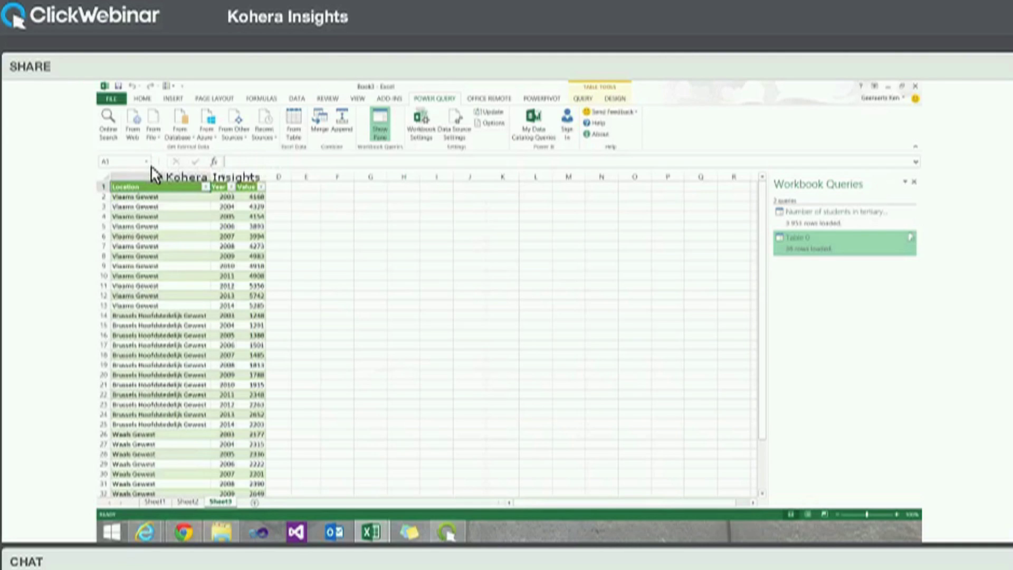
{"action": "left_click", "coordinate": [155, 133]}
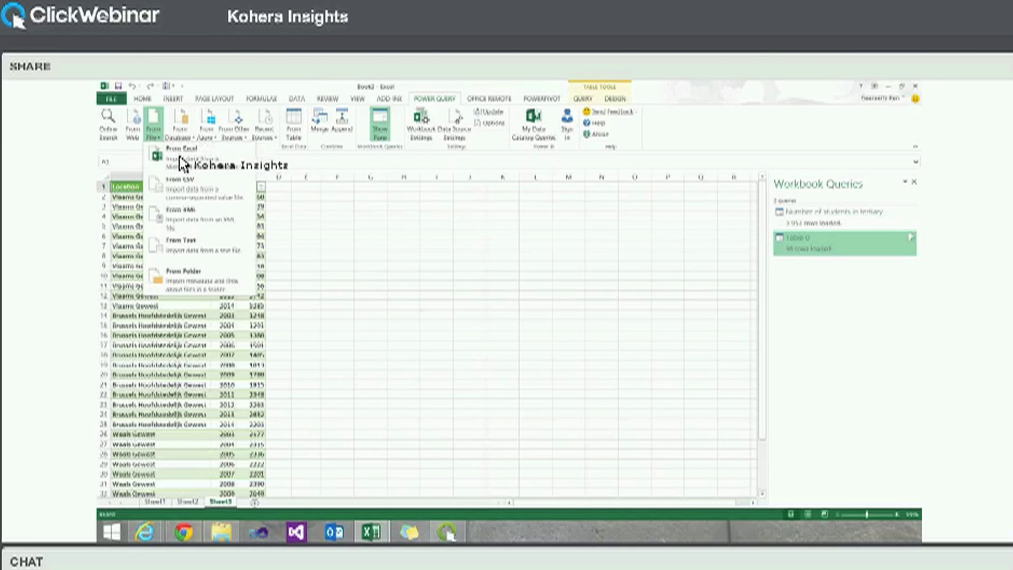
{"action": "left_click", "coordinate": [219, 163]}
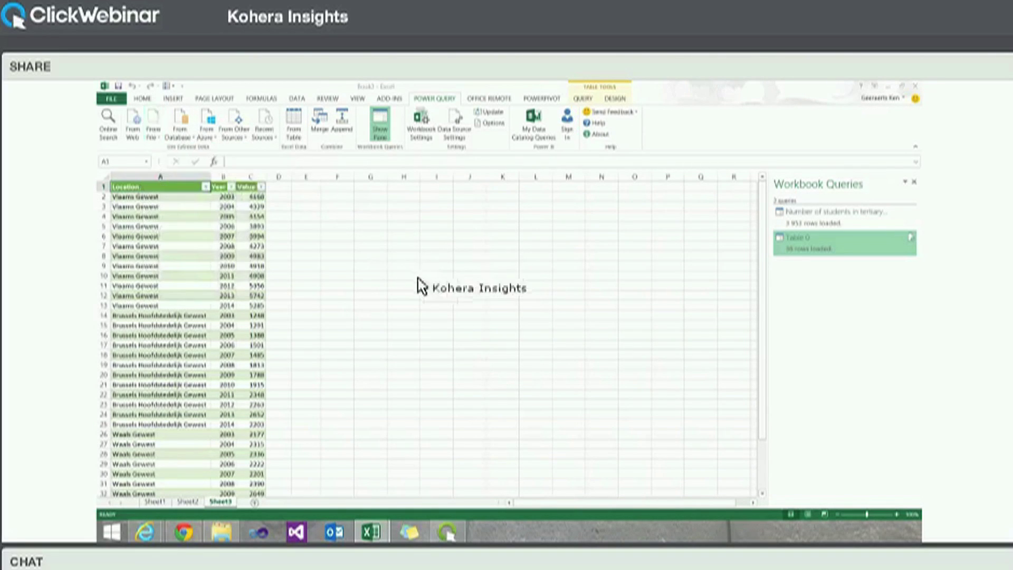
{"action": "left_click", "coordinate": [251, 165]}
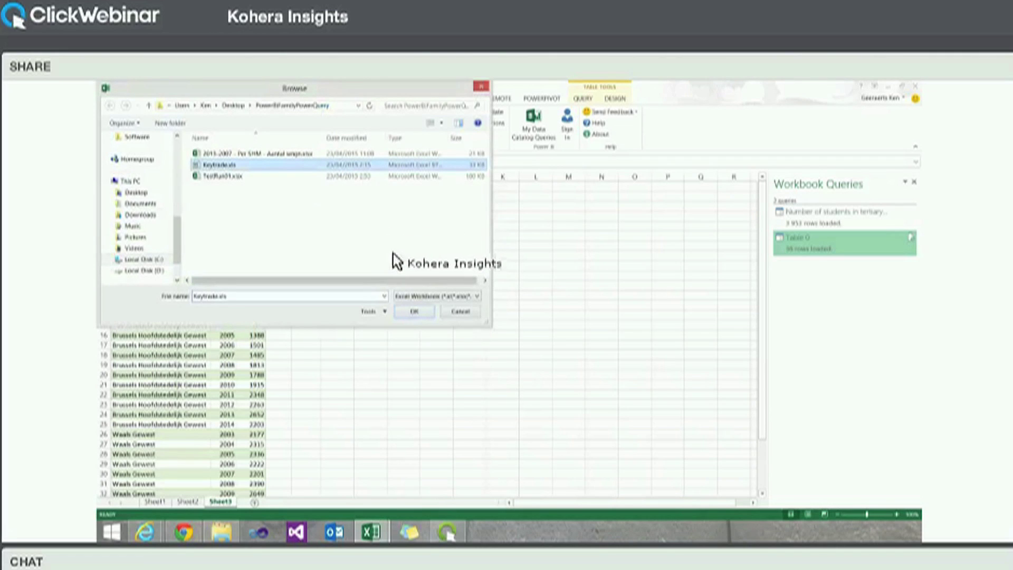
{"action": "left_click", "coordinate": [415, 313]}
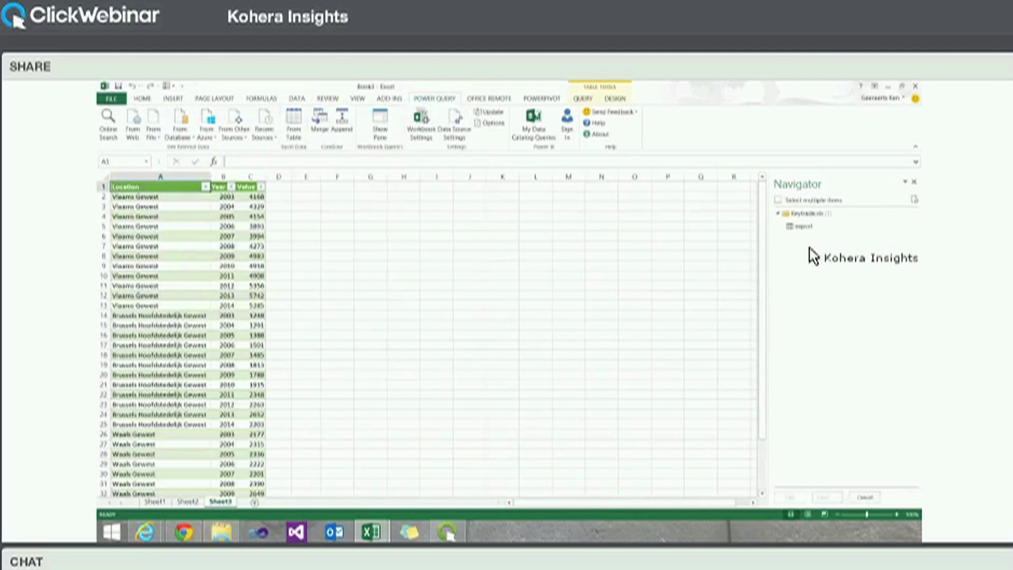
- Open the export sheet of Keytrade.xls in the Query Editor and check a value in its Omschrijving column
{"action": "left_click", "coordinate": [817, 229]}
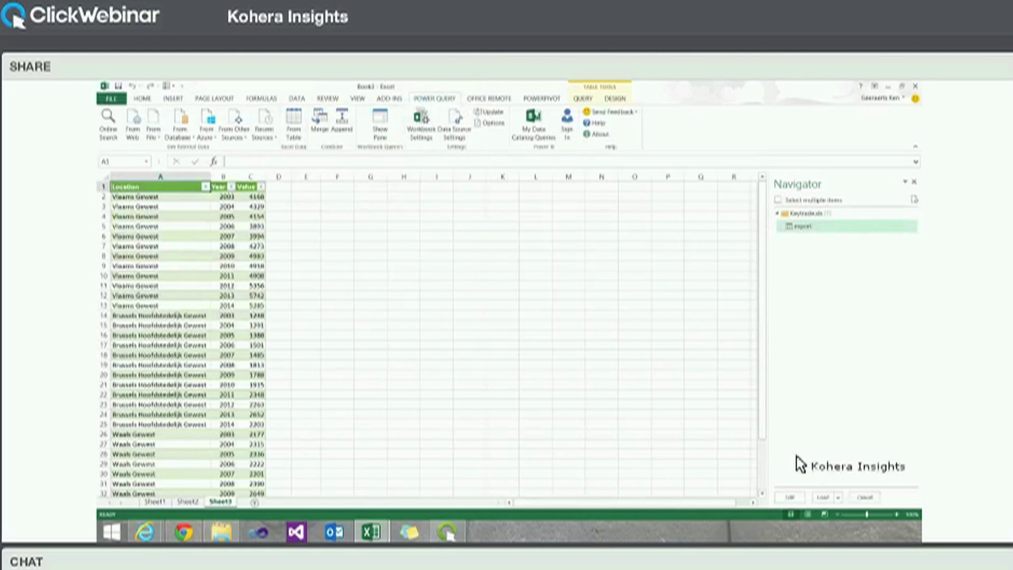
{"action": "left_click", "coordinate": [792, 500]}
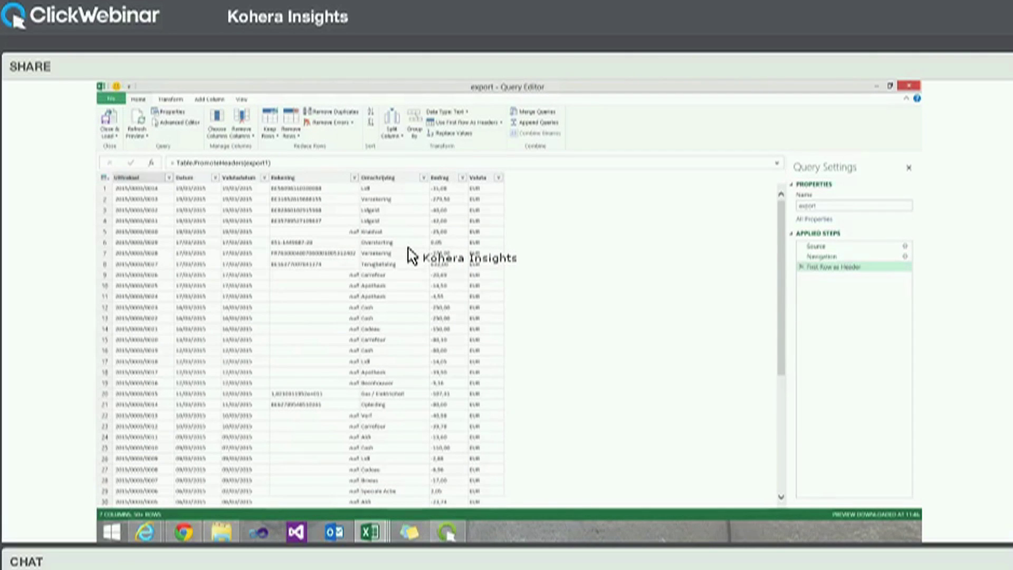
{"action": "left_click", "coordinate": [408, 251]}
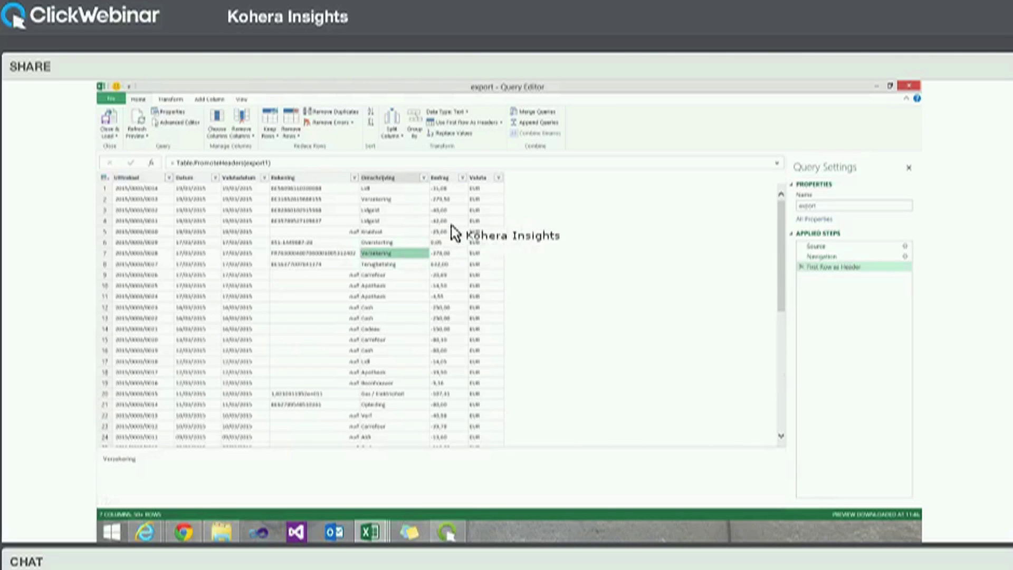
- Add a custom column named Bank with the formula "Keytrade" and load the export query to the worksheet
{"action": "left_click", "coordinate": [209, 99]}
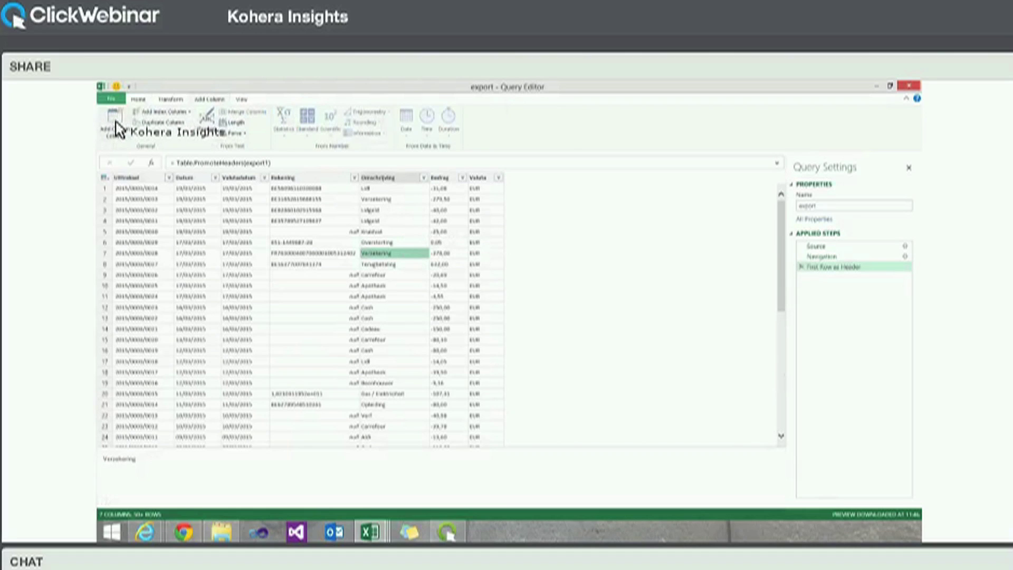
{"action": "left_click", "coordinate": [115, 128]}
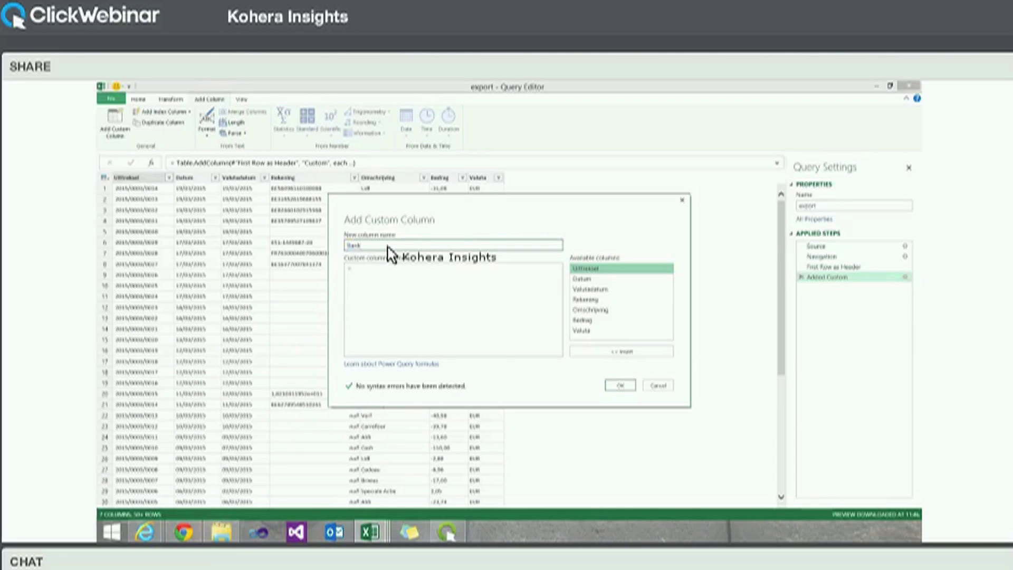
{"action": "key", "text": "Tab"}
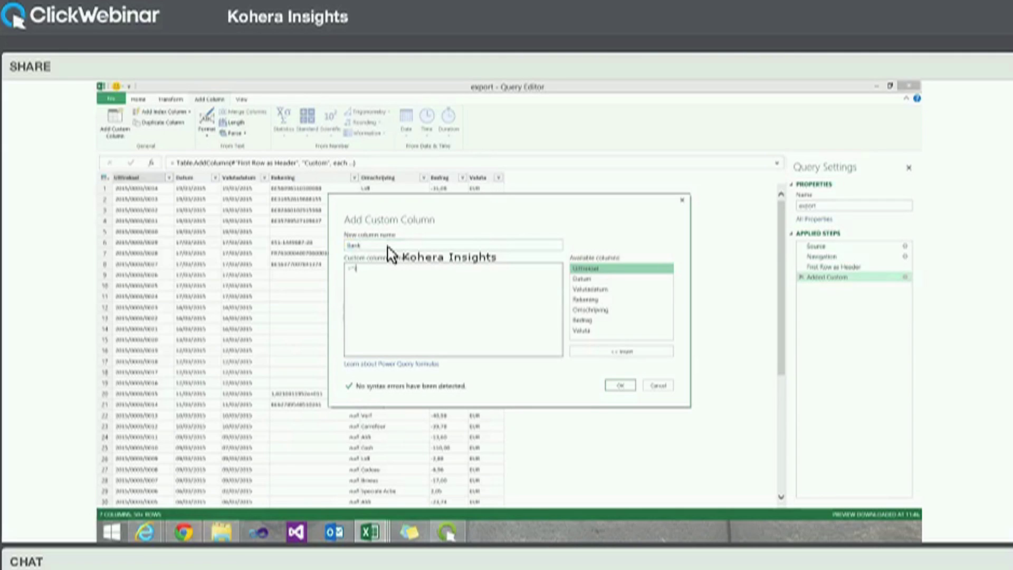
{"action": "type", "text": "\"Keytrade\""}
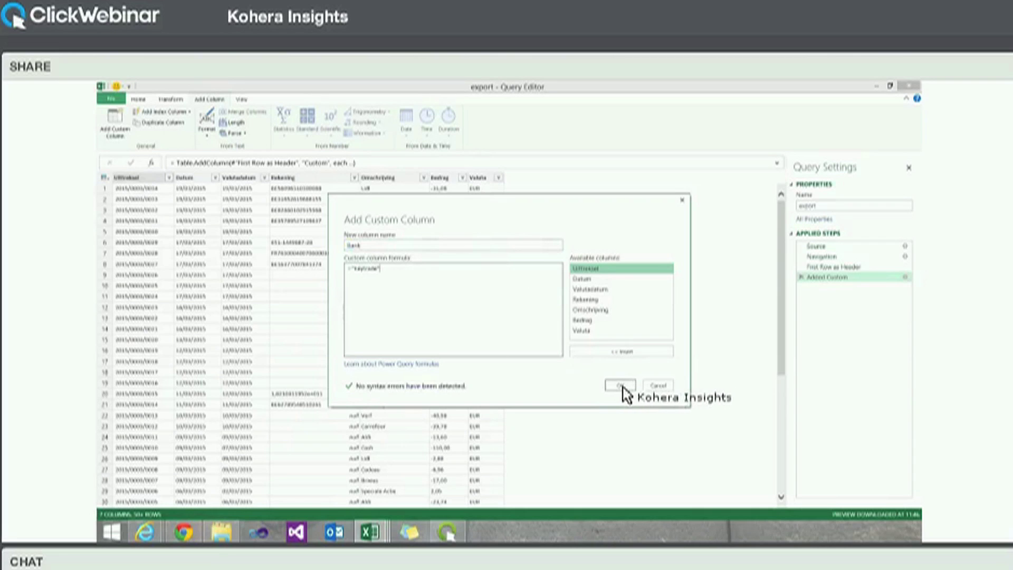
{"action": "left_click", "coordinate": [622, 387]}
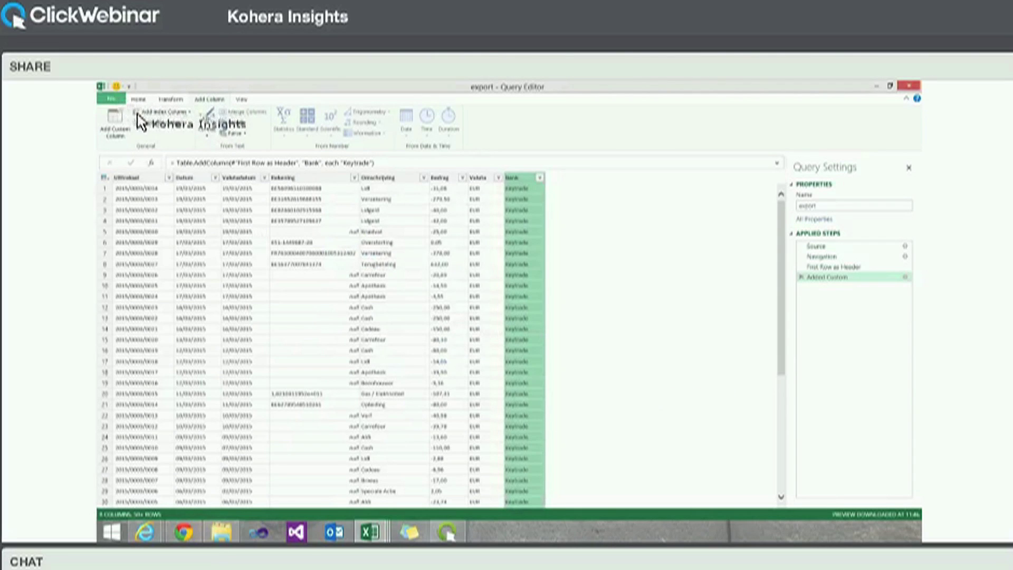
{"action": "left_click", "coordinate": [111, 99]}
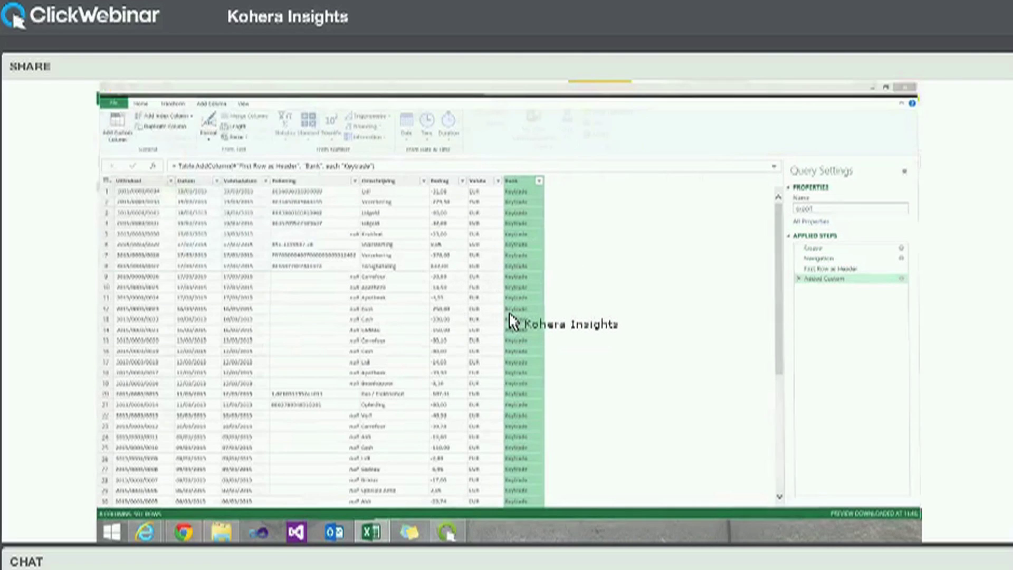
- Import Fortis.csv as a CSV data source and open it in the Query Editor
{"action": "scroll", "coordinate": [240, 111], "scroll_direction": "up", "scroll_amount": 3}
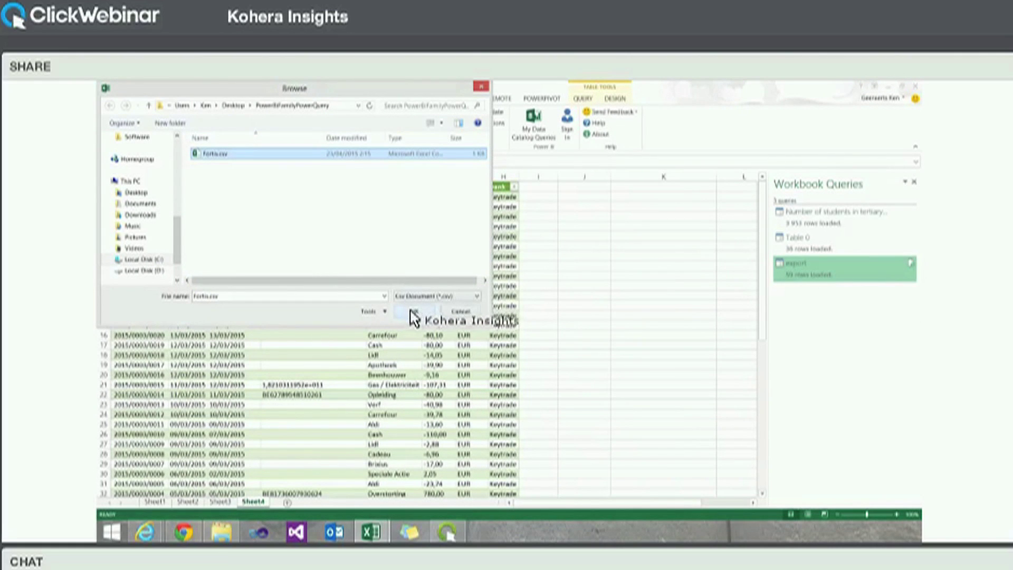
{"action": "left_click", "coordinate": [418, 316]}
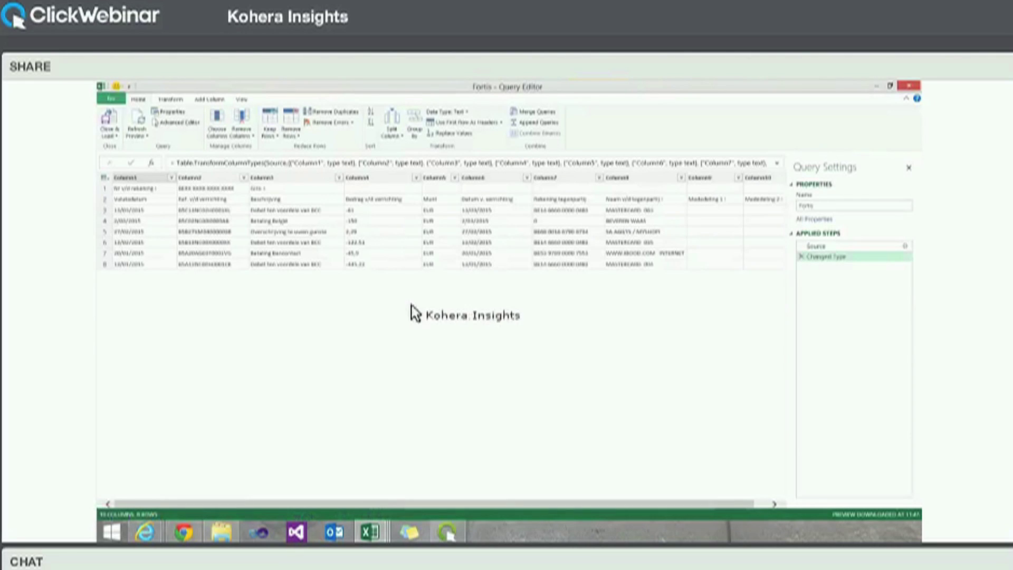
- Filter the "Nr v/d rekening :" row out of Column1 and use the first remaining row as column headers
{"action": "left_click", "coordinate": [106, 189]}
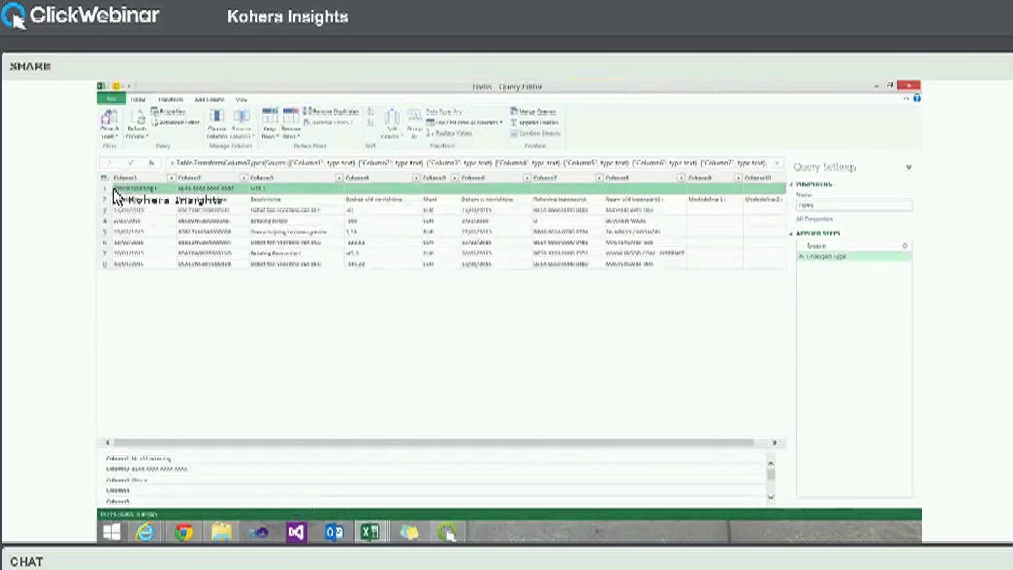
{"action": "left_click", "coordinate": [172, 179]}
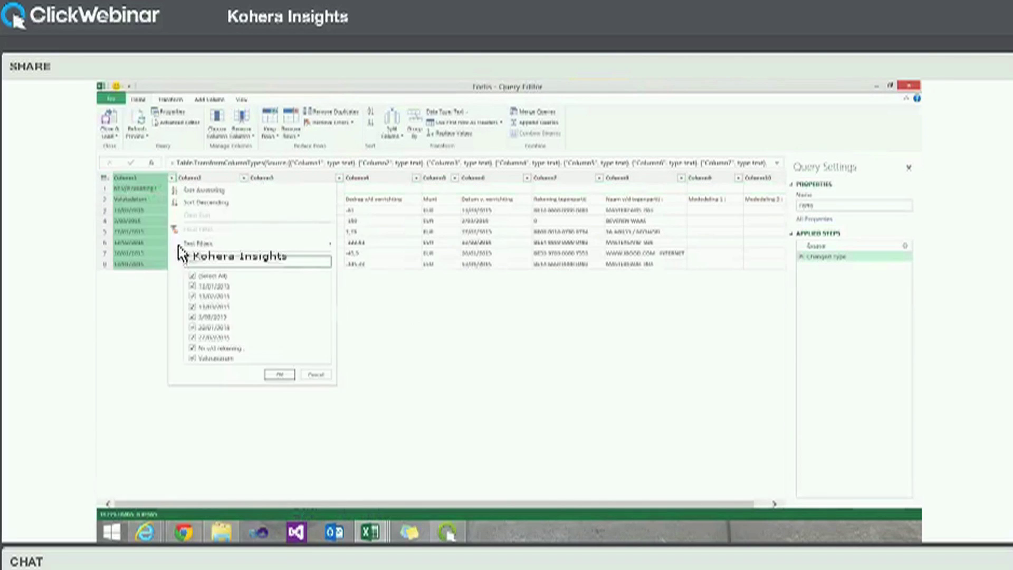
{"action": "left_click", "coordinate": [193, 349]}
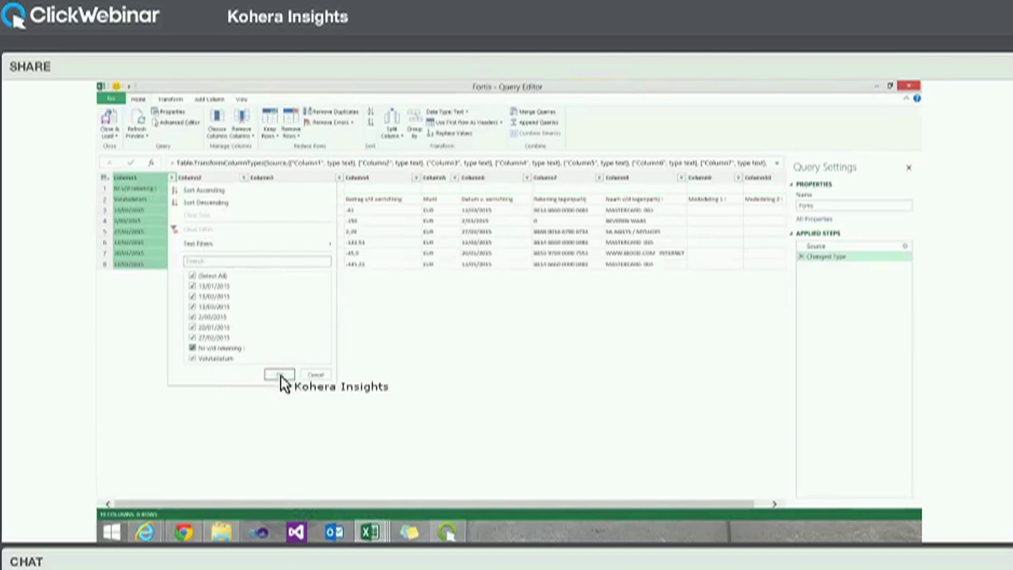
{"action": "left_click", "coordinate": [280, 376]}
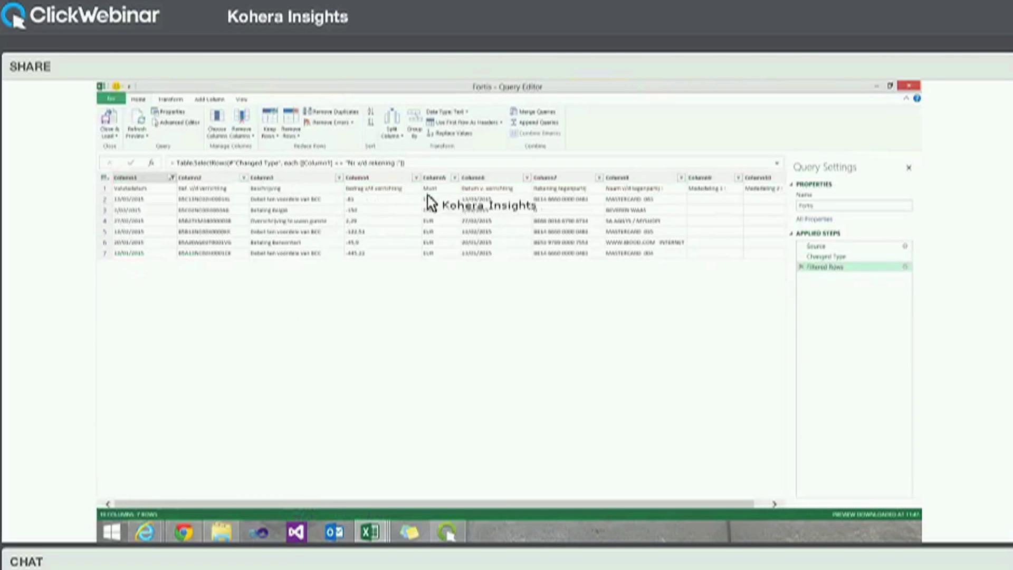
{"action": "left_click", "coordinate": [454, 123]}
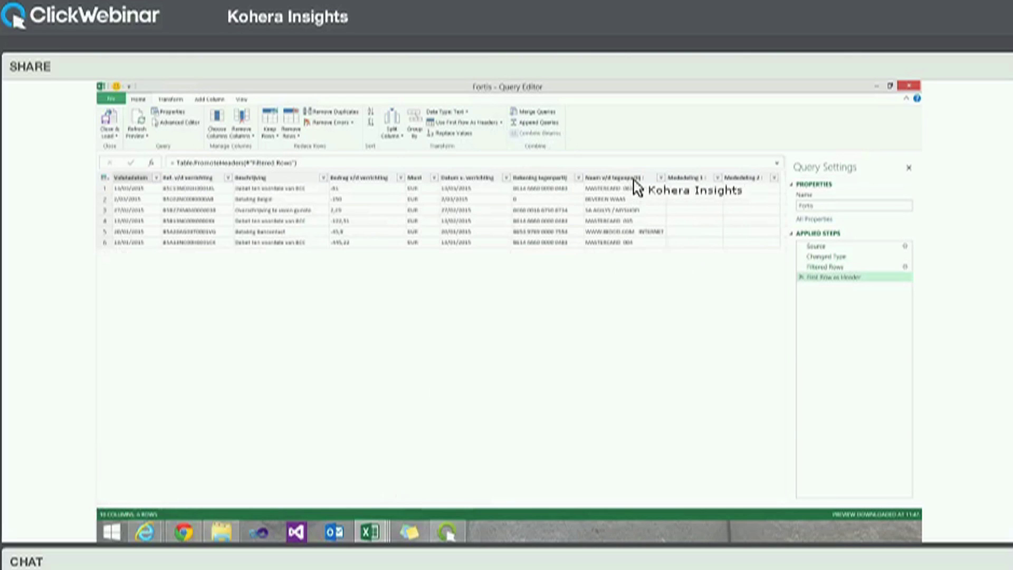
- Rename the Ref. v/d verrichting column to Uittreksel and the Beschrijving column to Omschrijving, matching the Keytrade table's headers
{"action": "left_click_drag", "start_coordinate": [650, 86], "coordinate": [487, 233]}
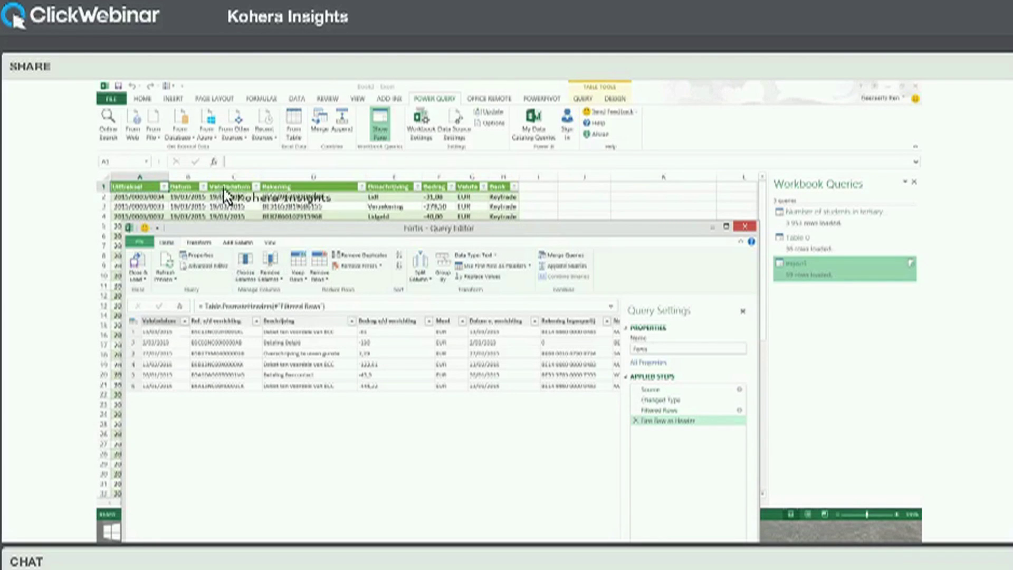
{"action": "left_click", "coordinate": [232, 322]}
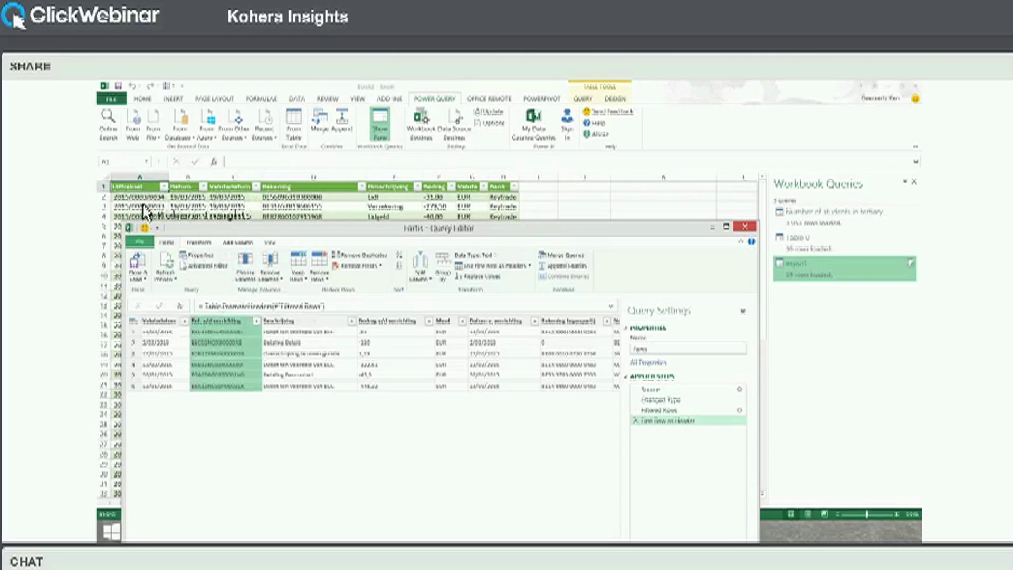
{"action": "double_click", "coordinate": [223, 321]}
{"action": "type", "text": "Uittreksel"}
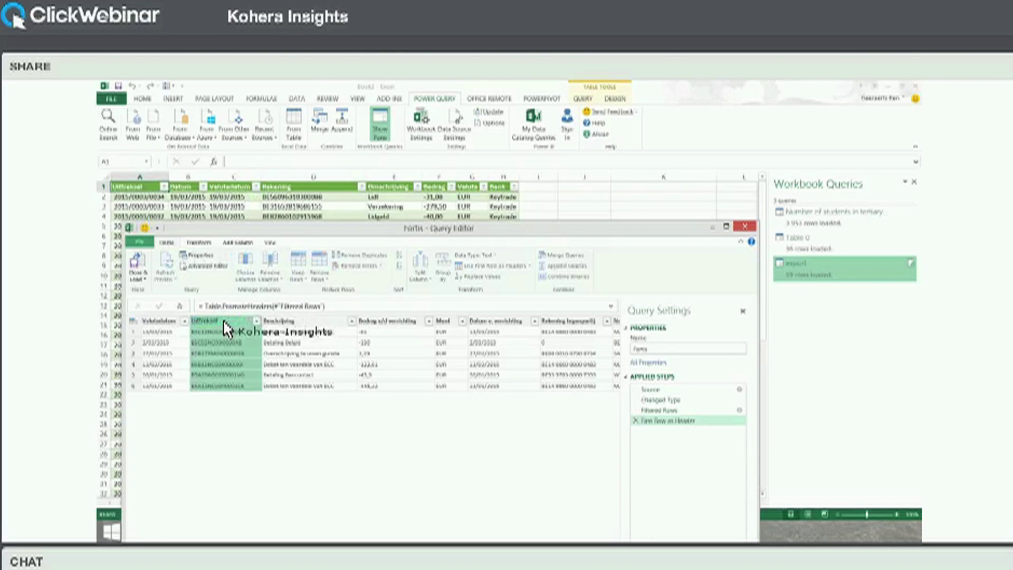
{"action": "key", "text": "Return"}
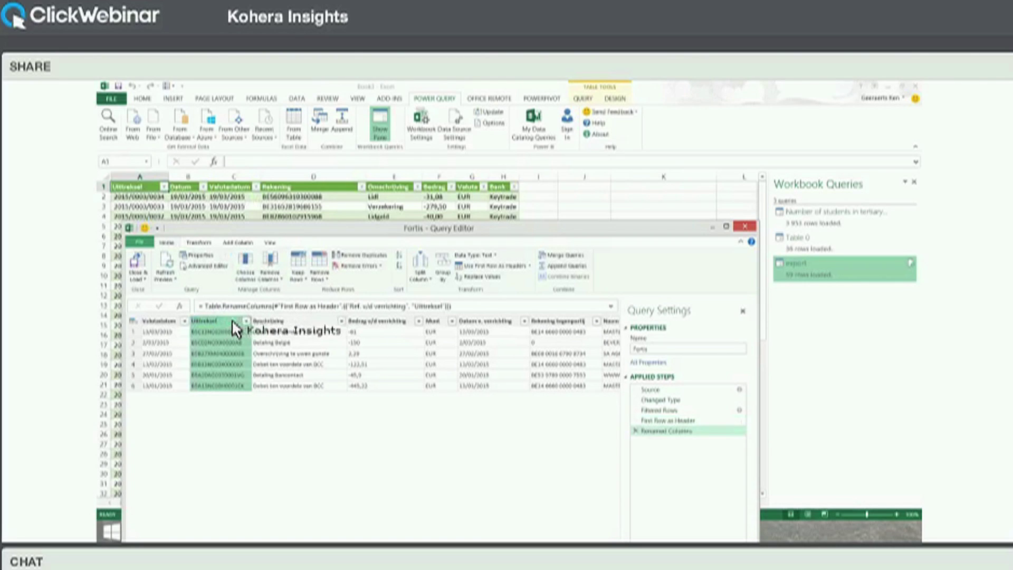
{"action": "left_click", "coordinate": [271, 321]}
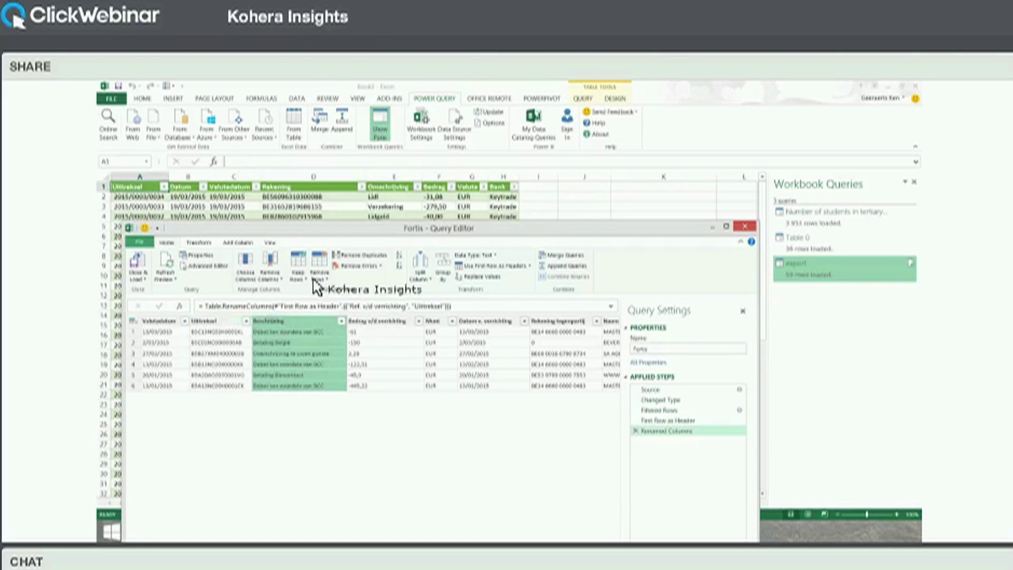
{"action": "double_click", "coordinate": [266, 321]}
{"action": "type", "text": "Omschrijving"}
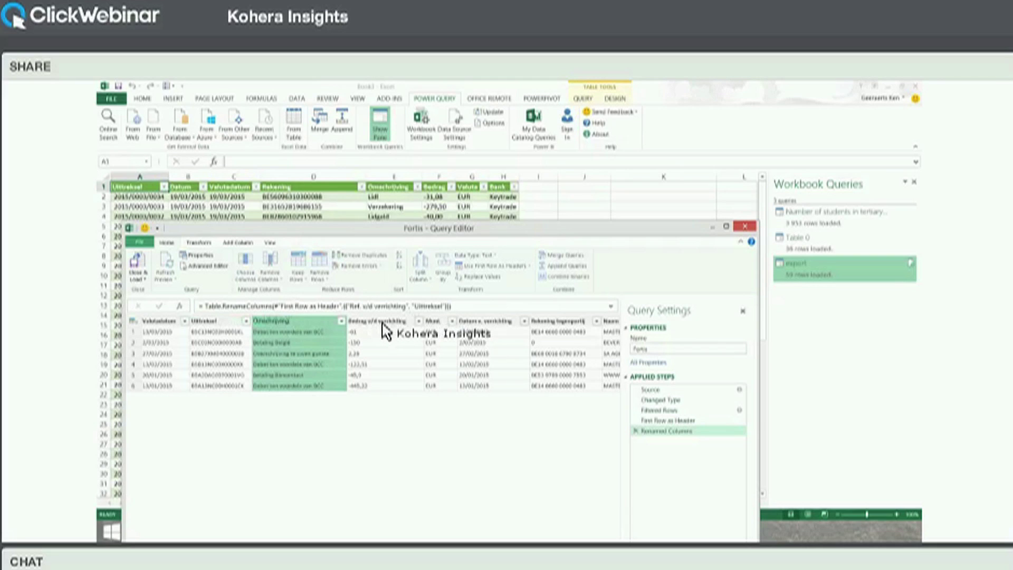
{"action": "key", "text": "Return"}
- Rename the Bedrag v/d verrichting column to Bedrag and the Munt column to Valuta
{"action": "left_click", "coordinate": [377, 321]}
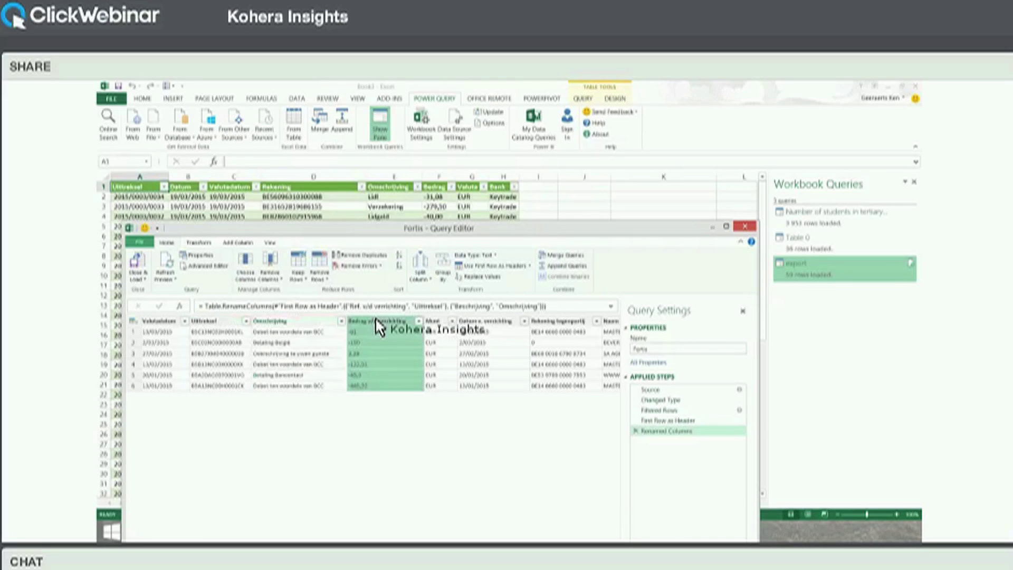
{"action": "double_click", "coordinate": [372, 321]}
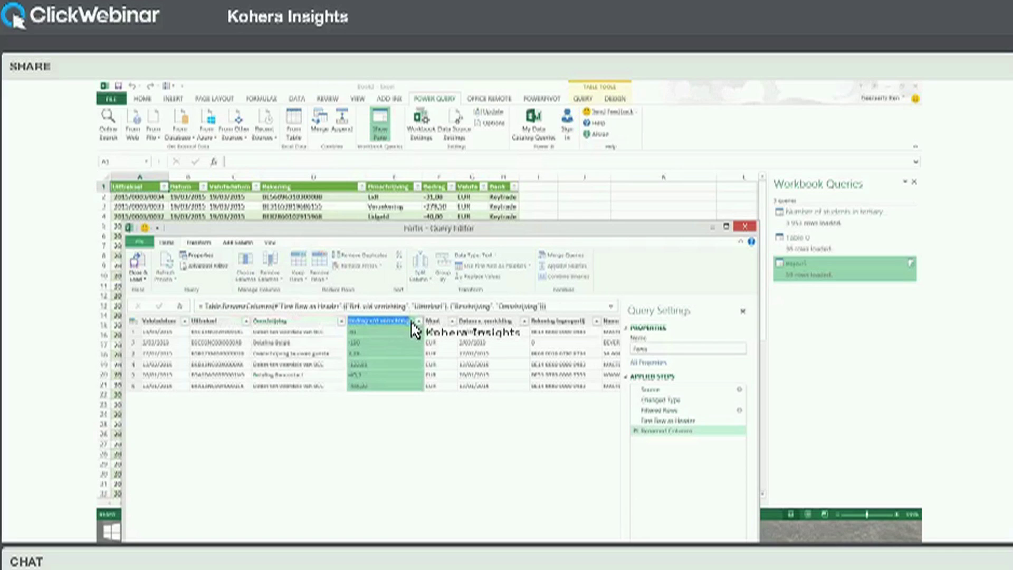
{"action": "type", "text": "Bedrag"}
{"action": "key", "text": "Return"}
{"action": "double_click", "coordinate": [398, 322]}
{"action": "type", "text": "Valuta"}
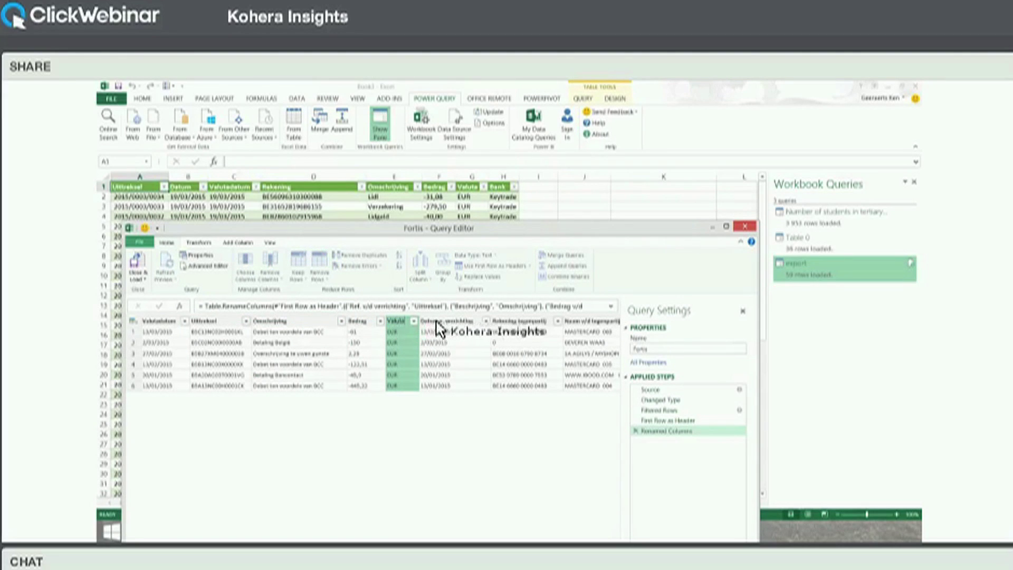
- Rename the Datum v. verrichting column to Datum and the Rekening tegenpartij column to Rekening
{"action": "left_click", "coordinate": [445, 323]}
{"action": "double_click", "coordinate": [444, 322]}
{"action": "left_click", "coordinate": [481, 316]}
{"action": "double_click", "coordinate": [482, 315]}
{"action": "left_click", "coordinate": [482, 316]}
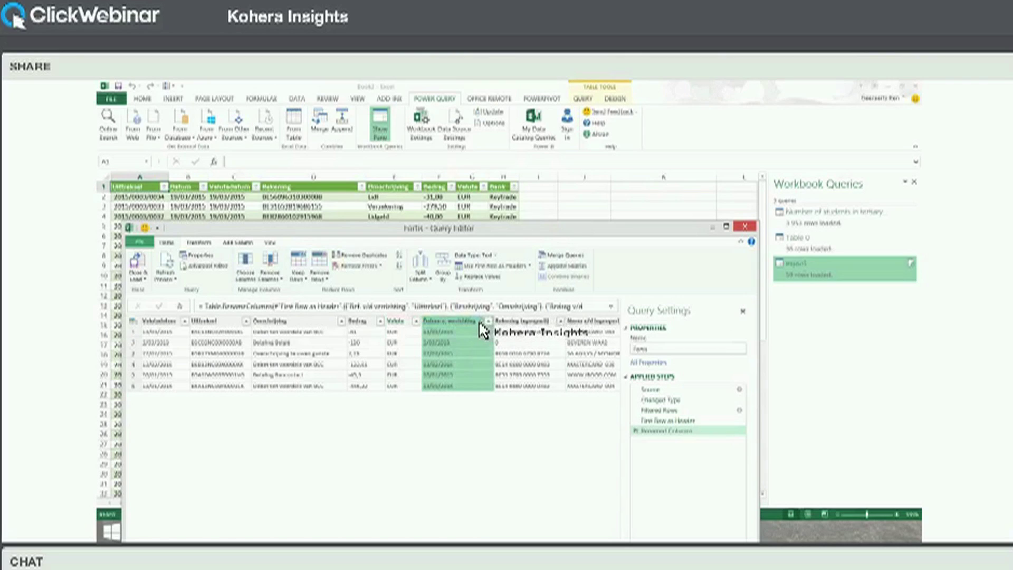
{"action": "double_click", "coordinate": [473, 322]}
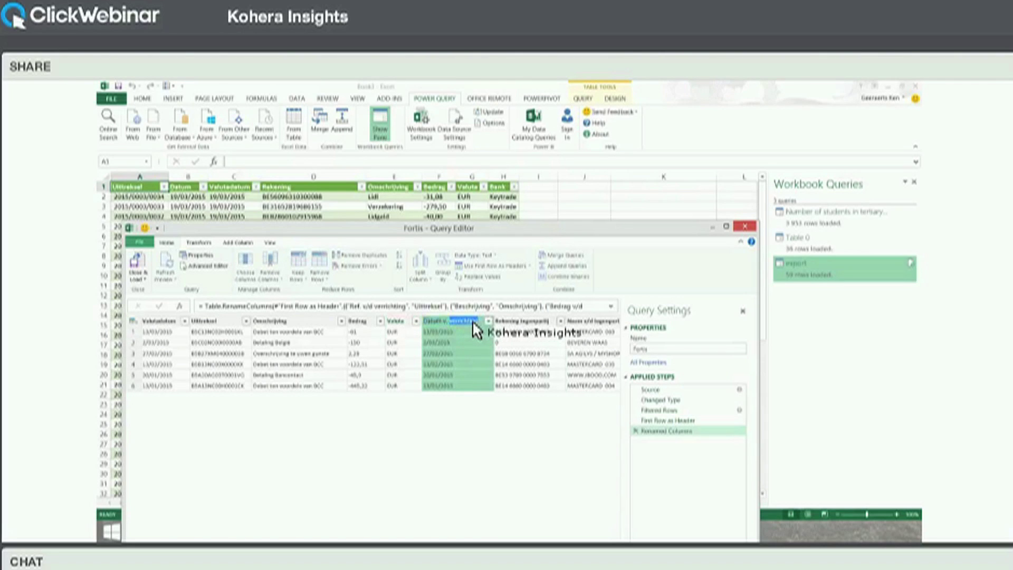
{"action": "key", "text": "Return"}
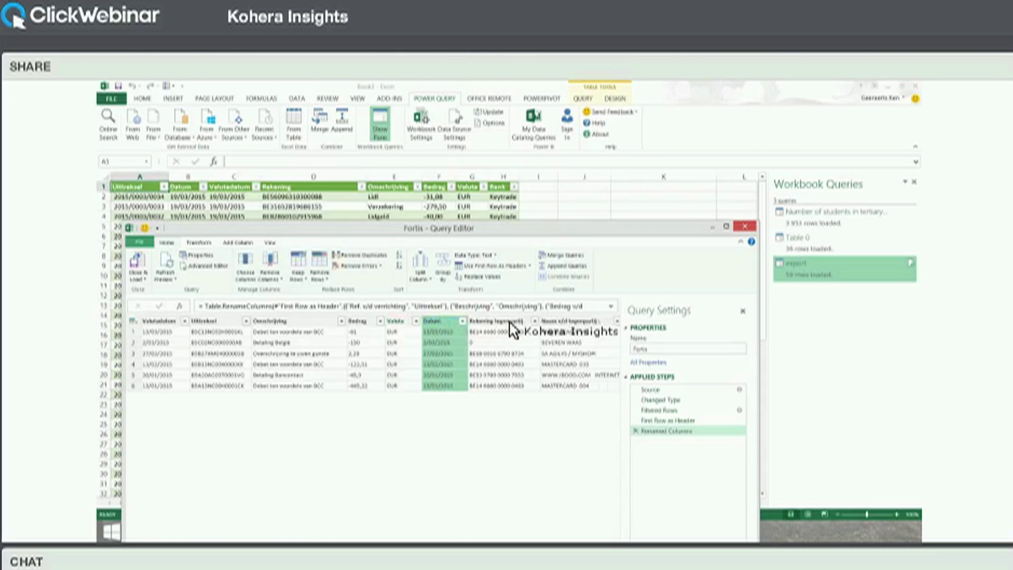
{"action": "double_click", "coordinate": [516, 322]}
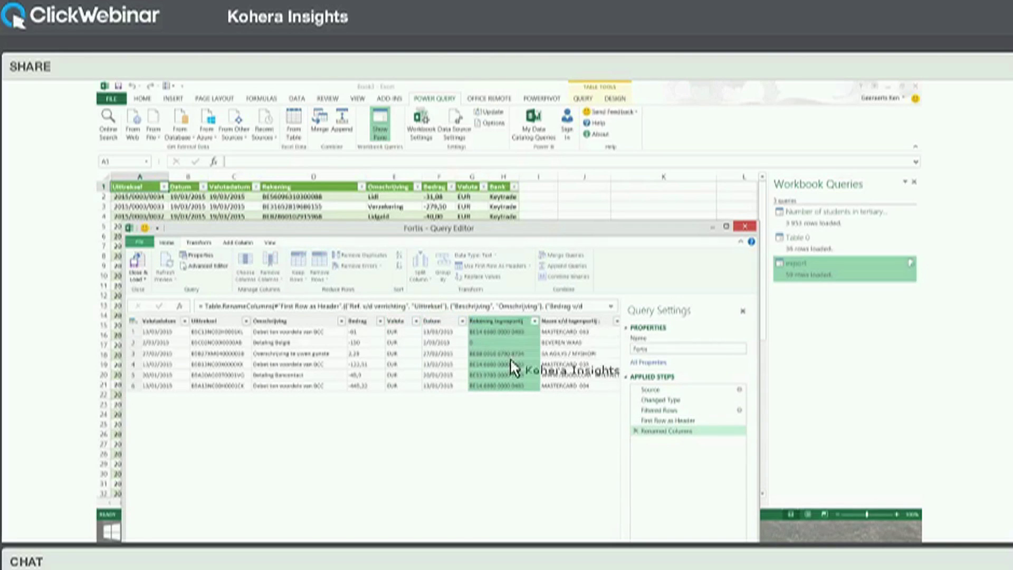
{"action": "key", "text": "Return"}
- Remove the Naam v/d tegenpartij, Mededeling 1 and Mededeling 2 columns from the Fortis query
{"action": "left_click", "coordinate": [572, 323]}
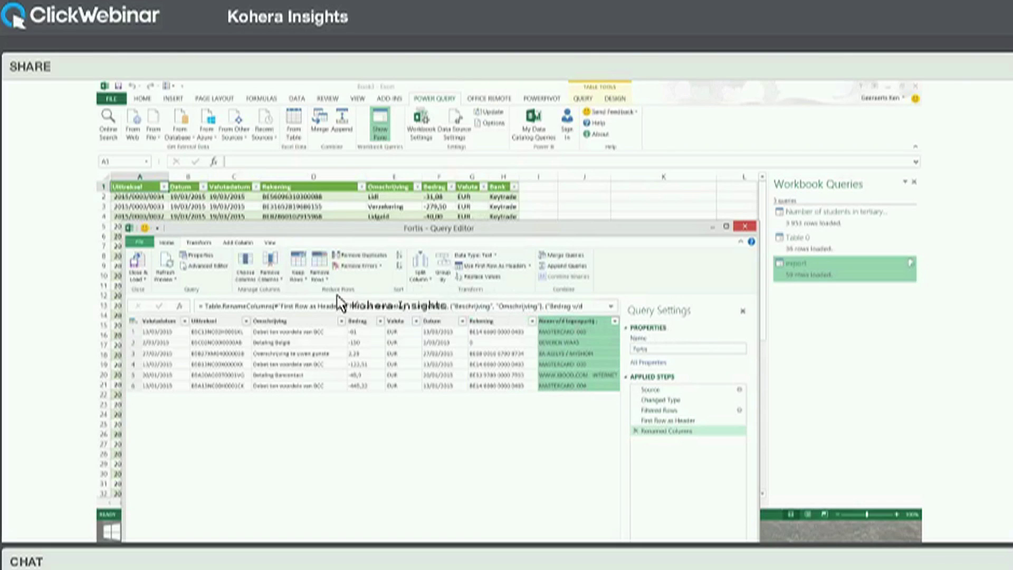
{"action": "right_click", "coordinate": [579, 331]}
{"action": "left_click", "coordinate": [586, 343]}
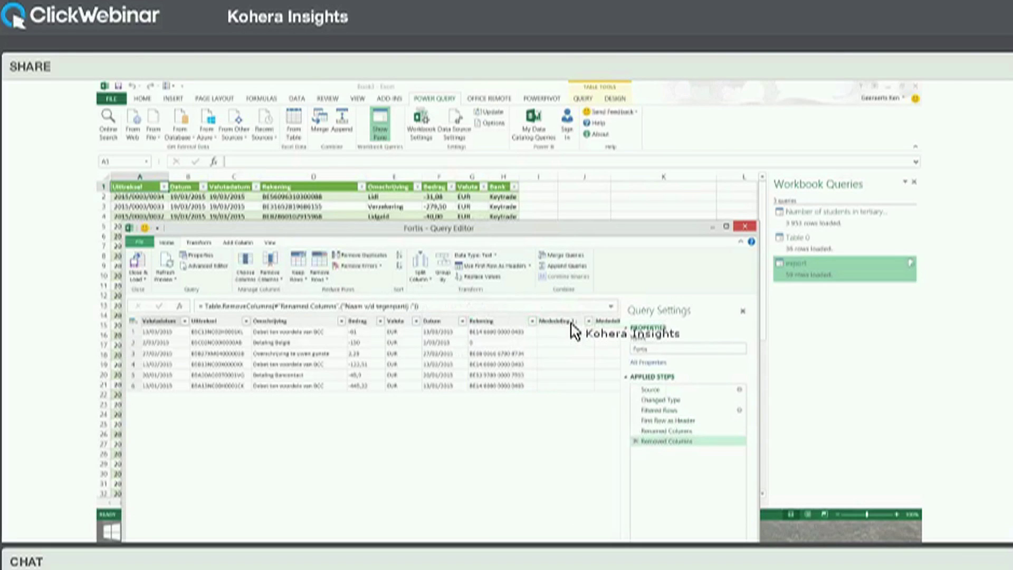
{"action": "right_click", "coordinate": [580, 324]}
{"action": "left_click", "coordinate": [591, 332]}
{"action": "left_click", "coordinate": [565, 328]}
{"action": "right_click", "coordinate": [579, 329]}
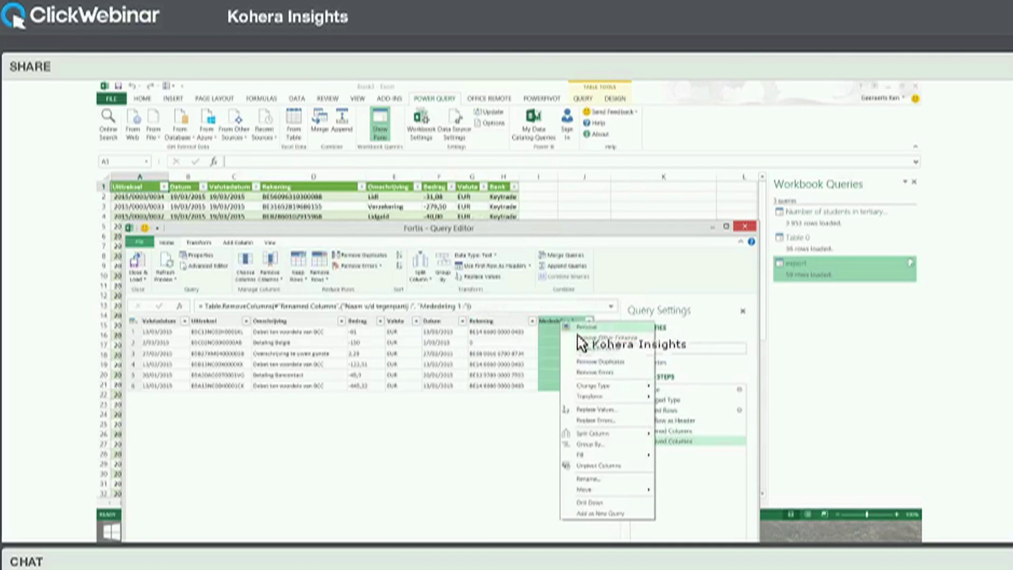
{"action": "left_click", "coordinate": [587, 327]}
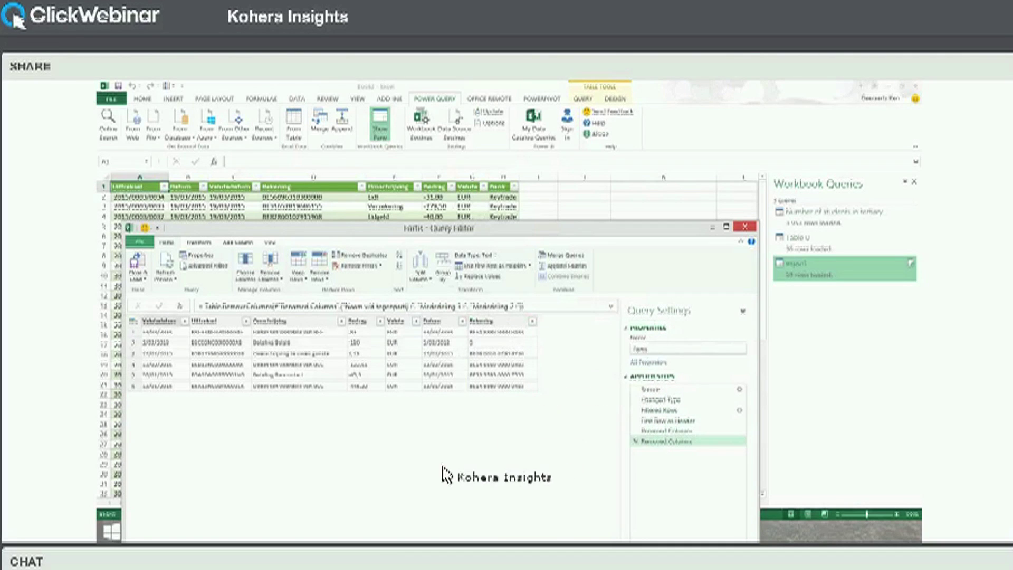
- Add a custom column named Bank with the formula "Fortis" and load the Fortis query to the worksheet
{"action": "left_click", "coordinate": [238, 242]}
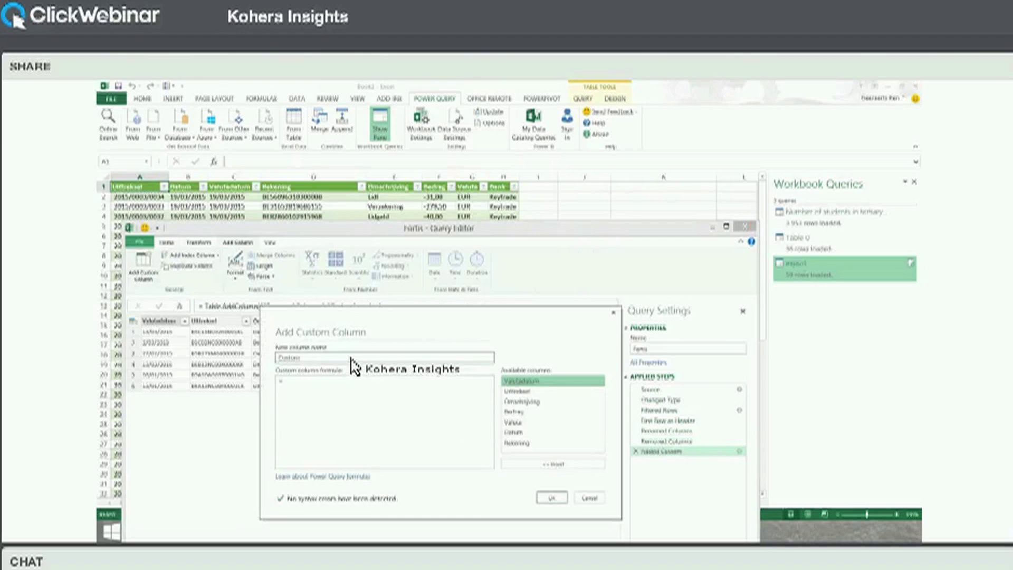
{"action": "type", "text": "nk"}
{"action": "key", "text": "Tab"}
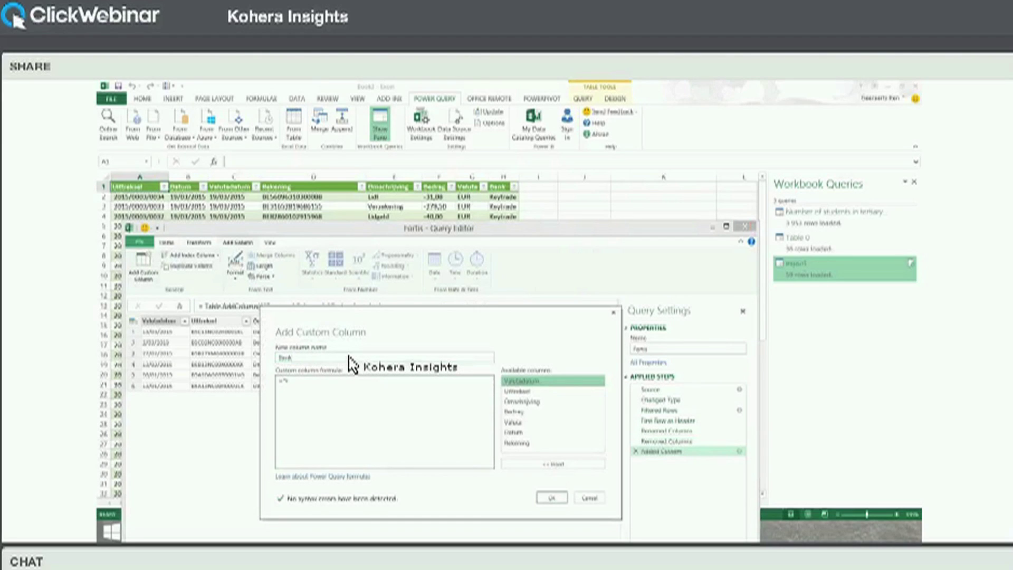
{"action": "type", "text": "\"Fortis\""}
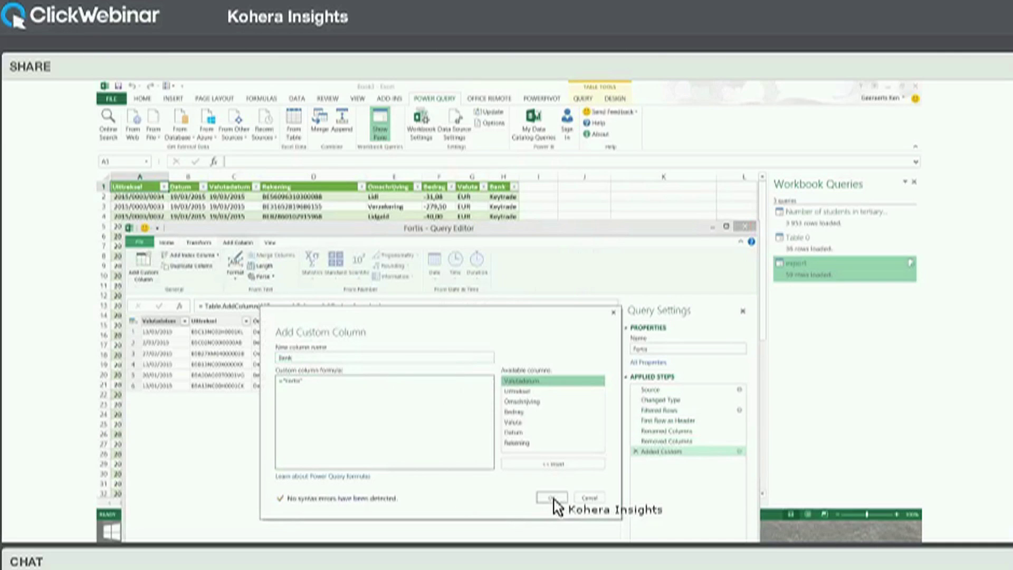
{"action": "left_click", "coordinate": [551, 497]}
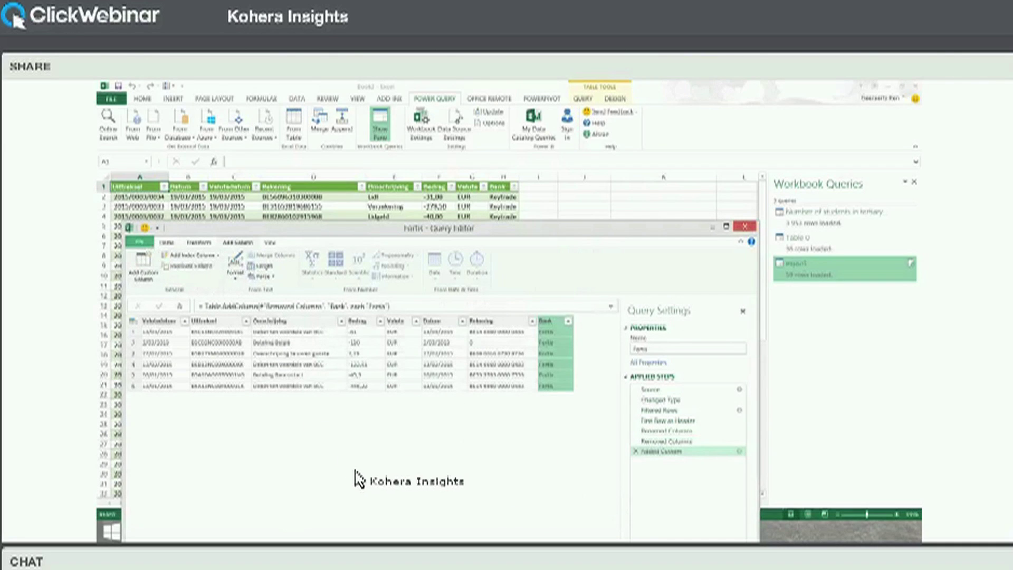
{"action": "key", "text": "alt+f"}
{"action": "key", "text": "Return"}
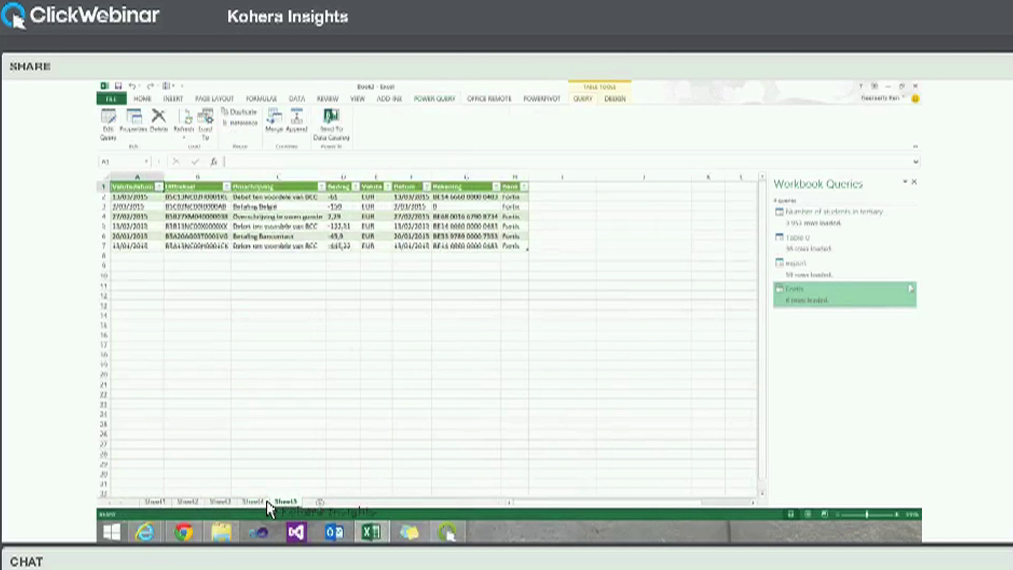
- Compare the Keytrade and Fortis tables on Sheet4 and Sheet5, and create a new query that references the export query
{"action": "left_click", "coordinate": [264, 502]}
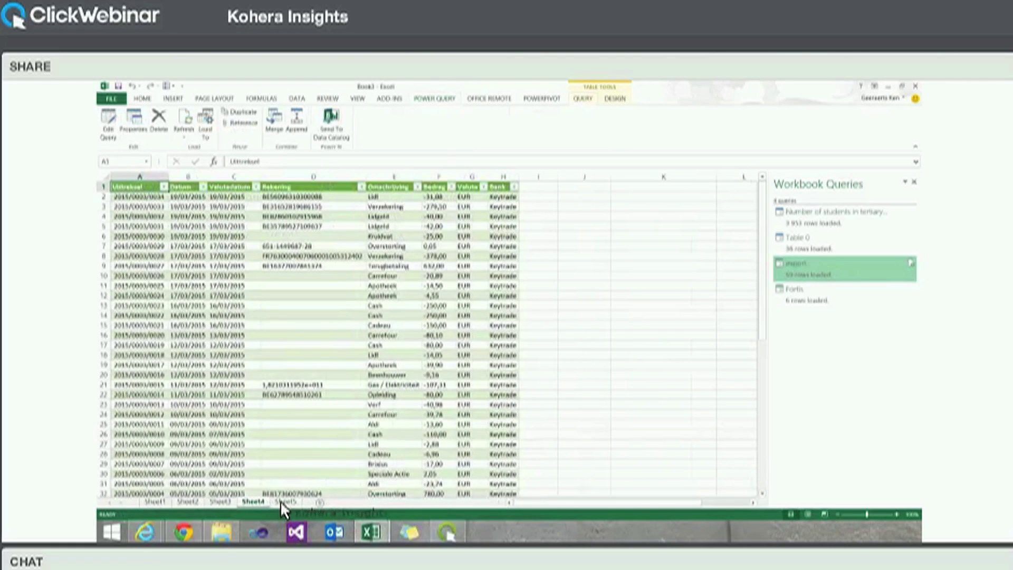
{"action": "left_click", "coordinate": [285, 501]}
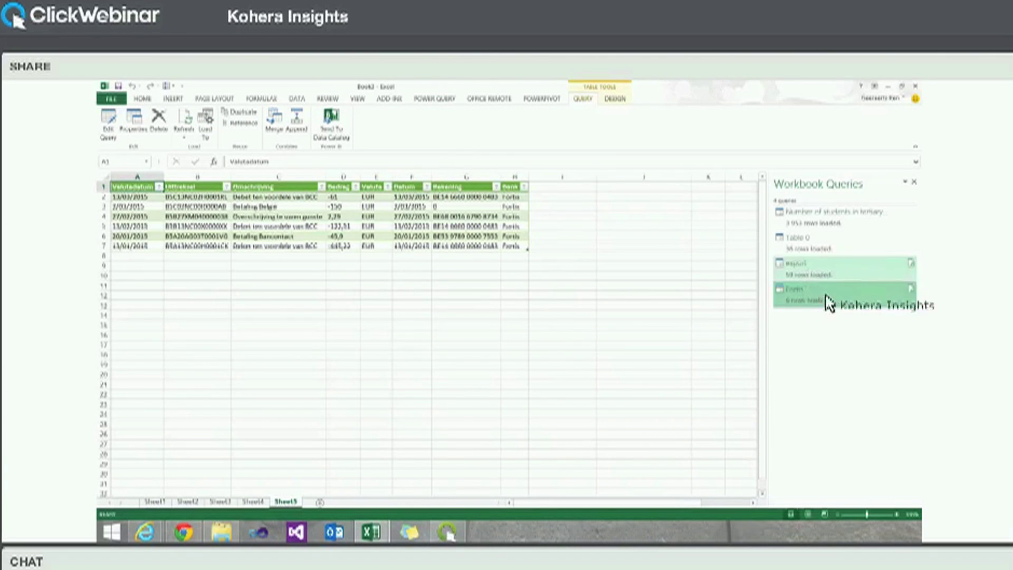
{"action": "right_click", "coordinate": [811, 270]}
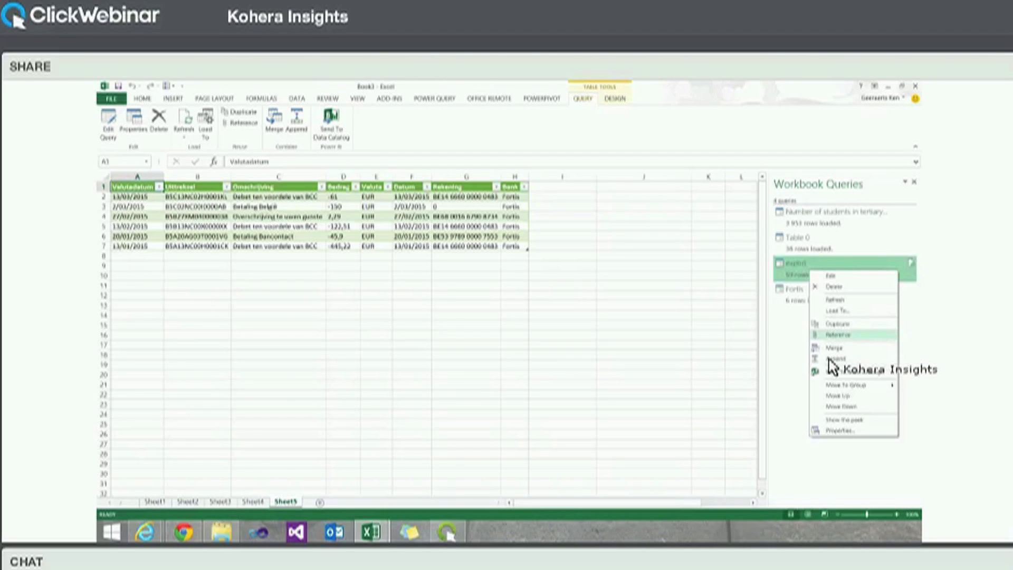
{"action": "left_click", "coordinate": [844, 335]}
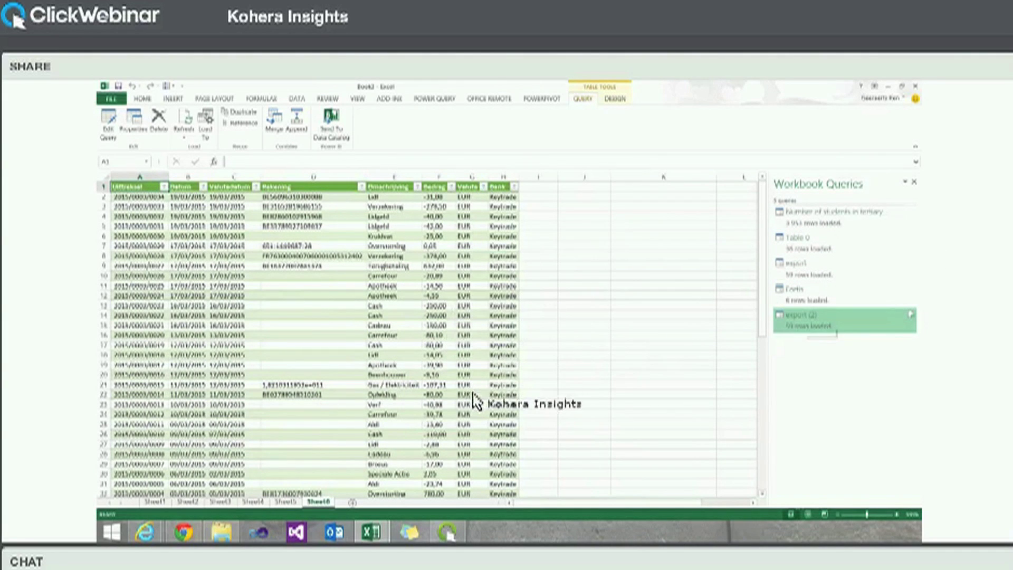
- Edit the export (2) query, append the Fortis query to it and check the rows at the end of the combined table
{"action": "right_click", "coordinate": [803, 319]}
{"action": "left_click", "coordinate": [813, 325]}
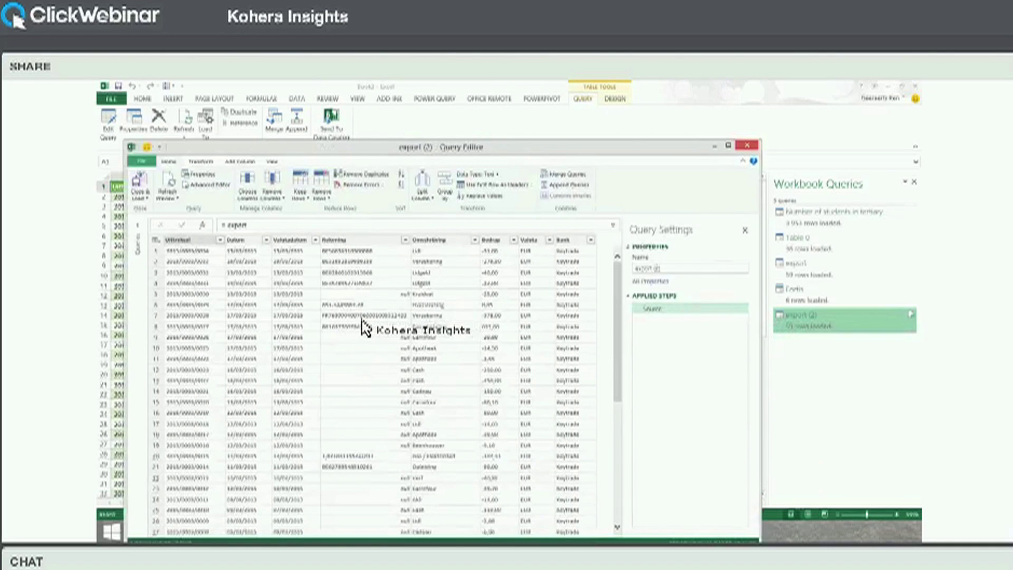
{"action": "left_click", "coordinate": [358, 310]}
{"action": "left_click", "coordinate": [457, 363]}
{"action": "left_click", "coordinate": [549, 360]}
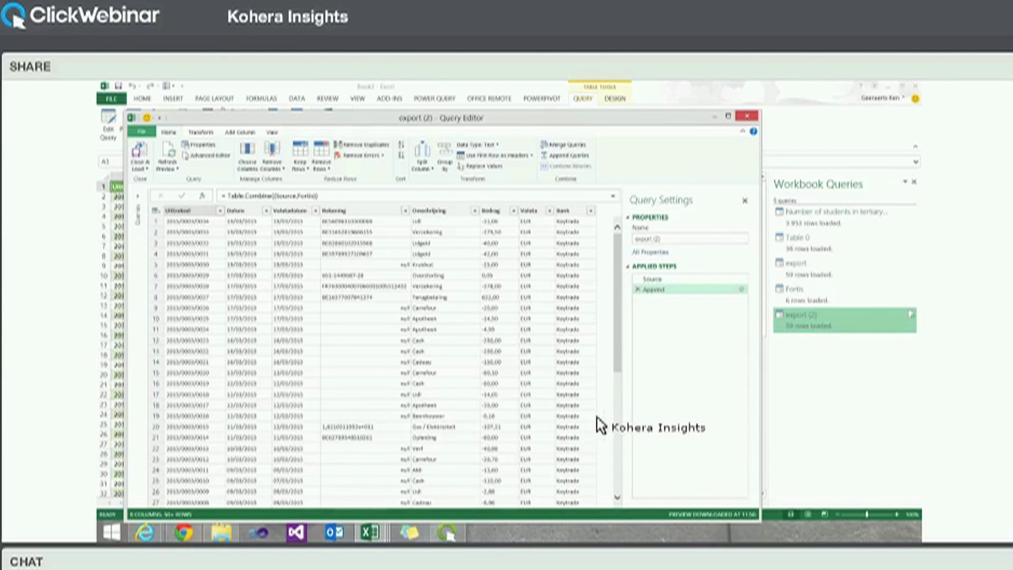
{"action": "scroll", "coordinate": [575, 415], "scroll_direction": "down", "scroll_amount": 2}
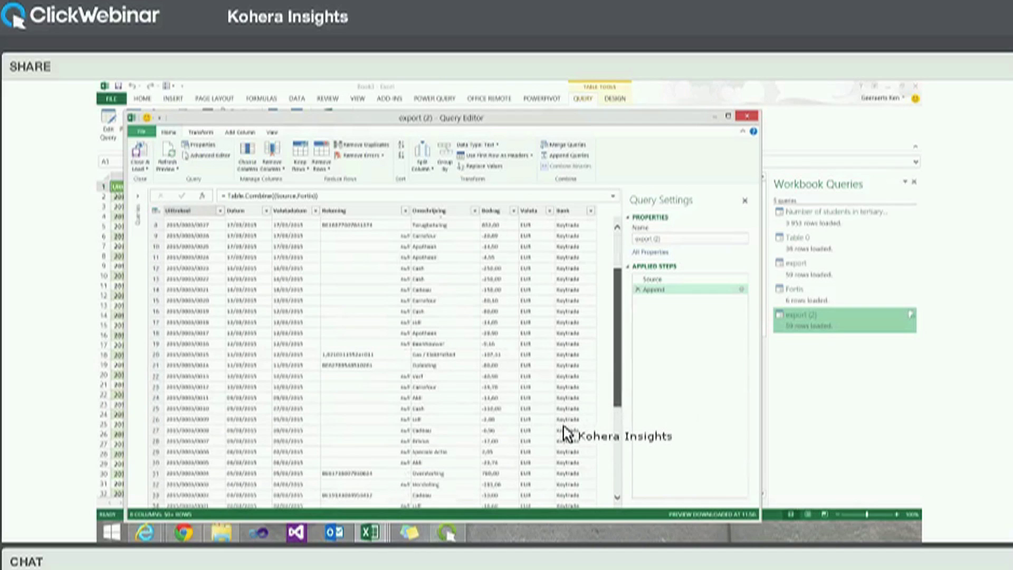
{"action": "scroll", "coordinate": [440, 285], "scroll_direction": "down", "scroll_amount": 3}
{"action": "scroll", "coordinate": [581, 330], "scroll_direction": "down", "scroll_amount": 9}
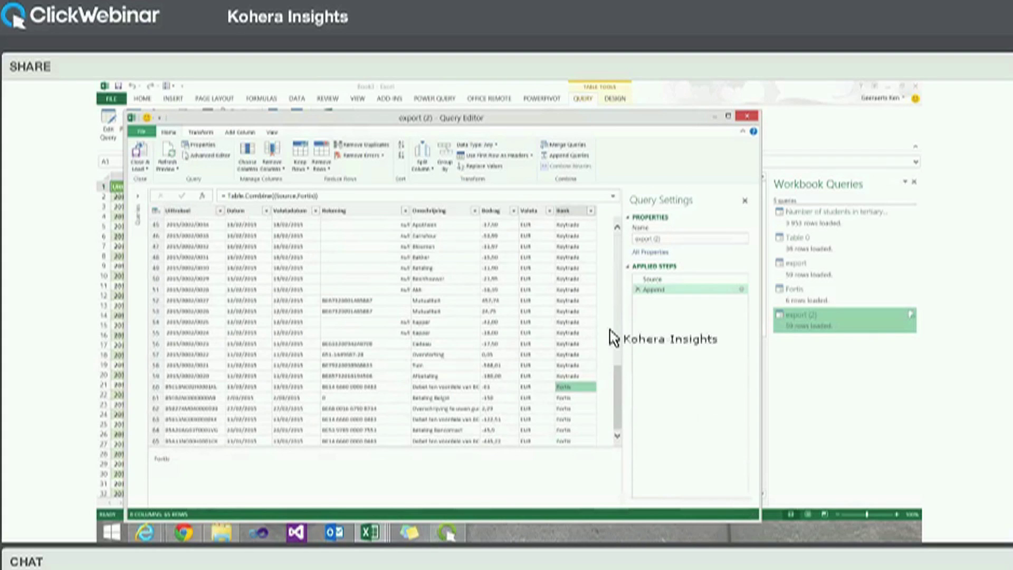
- Check which text filter options are available for the Datum column
{"action": "scroll", "coordinate": [581, 266], "scroll_direction": "up", "scroll_amount": 15}
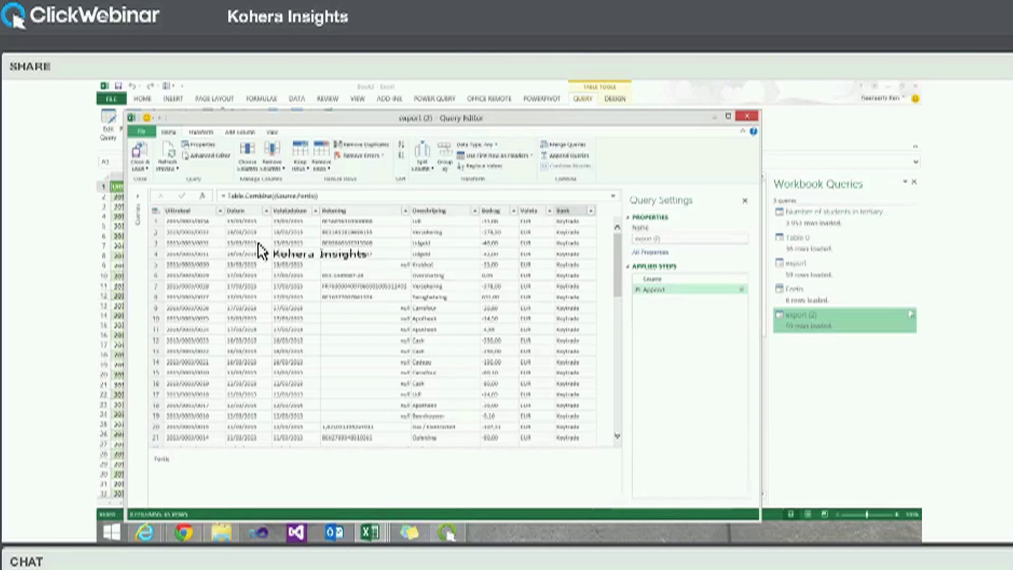
{"action": "left_click", "coordinate": [248, 213]}
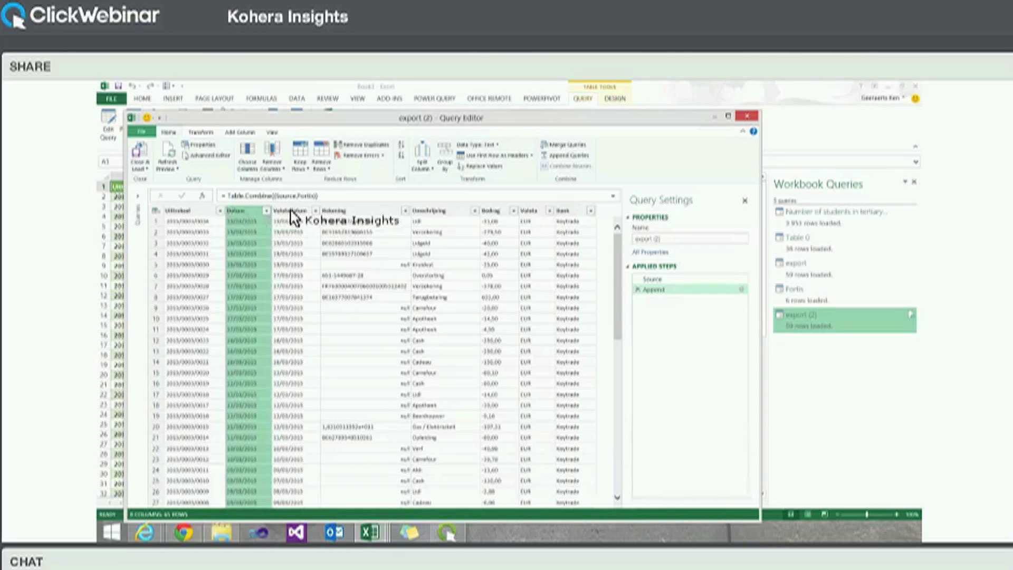
{"action": "left_click", "coordinate": [267, 212]}
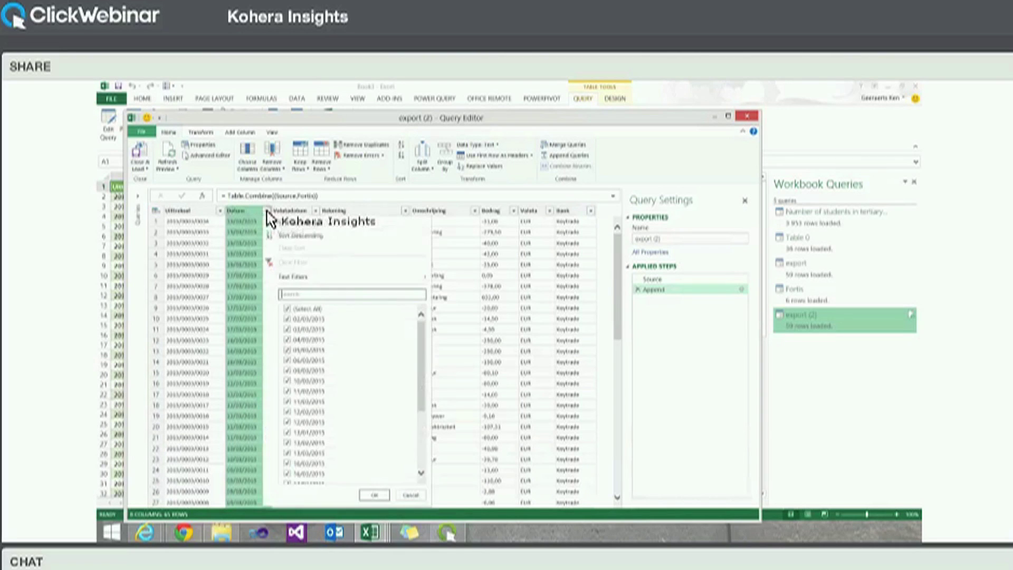
{"action": "mouse_move", "coordinate": [395, 278]}
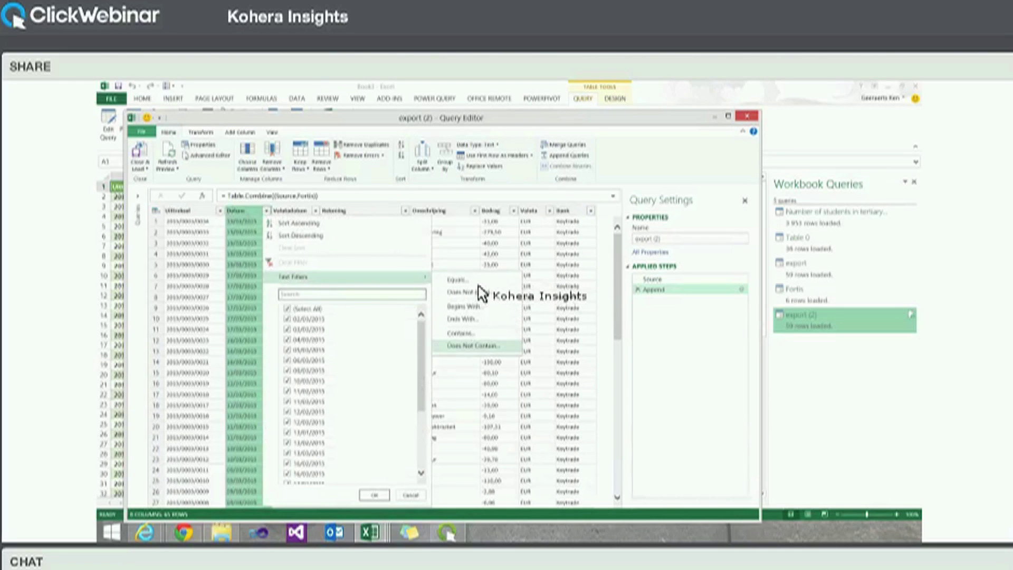
- Change the Datum and Valutadatum columns to the Date type and check the month filters available for Datum
{"action": "left_click", "coordinate": [287, 211], "text": "ctrl"}
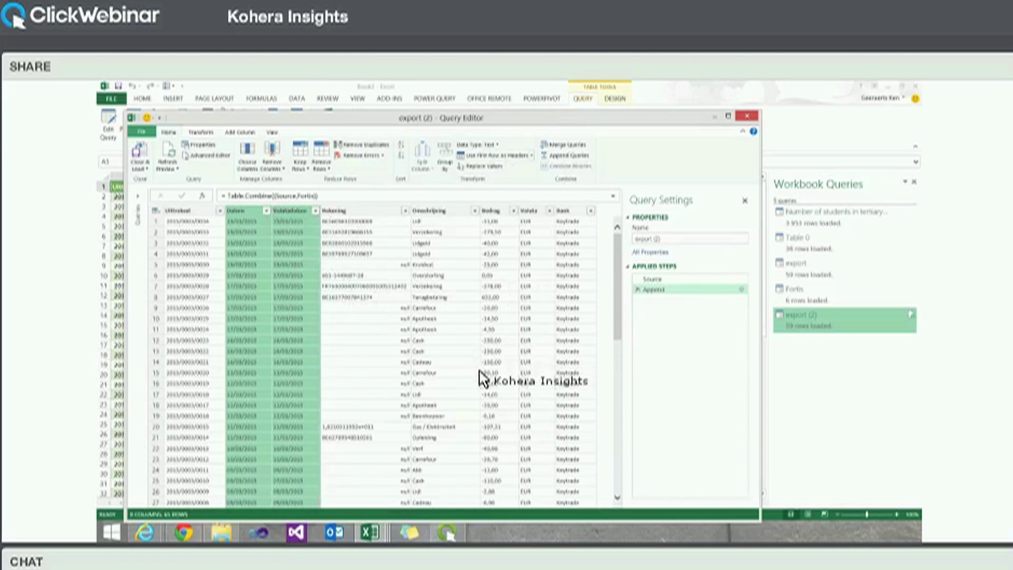
{"action": "left_click", "coordinate": [478, 145]}
{"action": "left_click", "coordinate": [477, 202]}
{"action": "left_click", "coordinate": [267, 210]}
{"action": "mouse_move", "coordinate": [295, 277]}
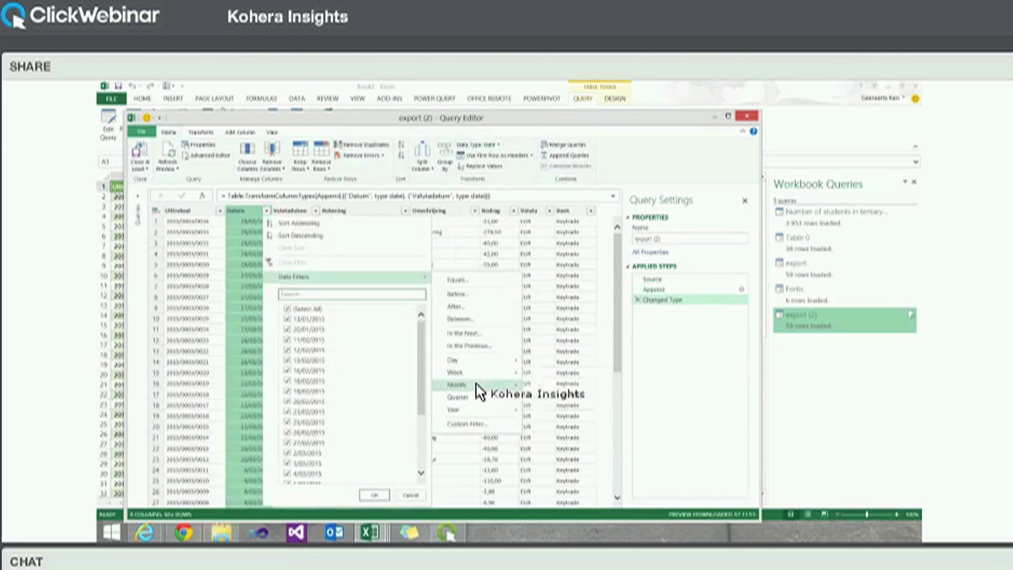
{"action": "mouse_move", "coordinate": [478, 384]}
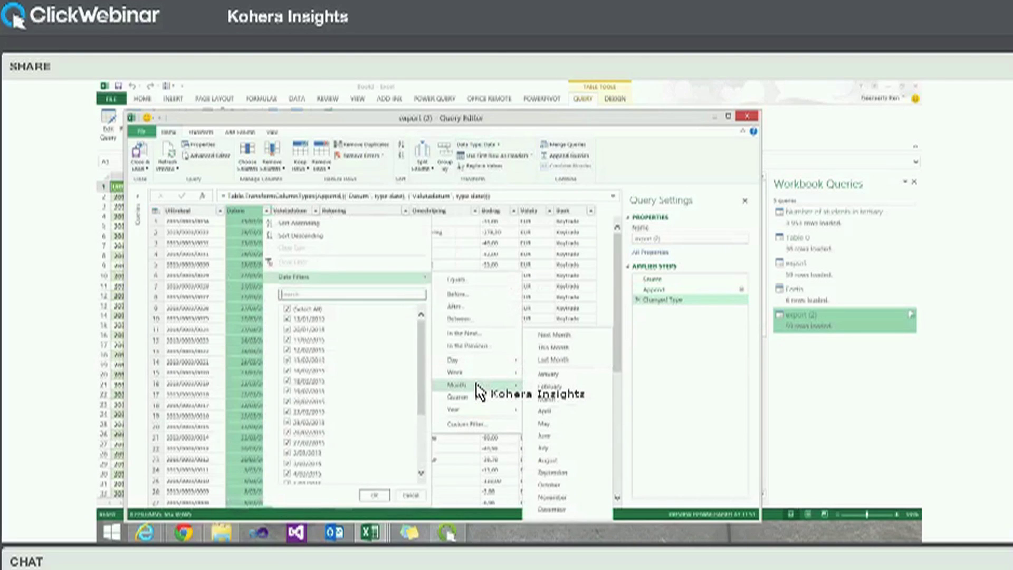
- Change the Bedrag column to the Decimal Number type
{"action": "left_click", "coordinate": [501, 212]}
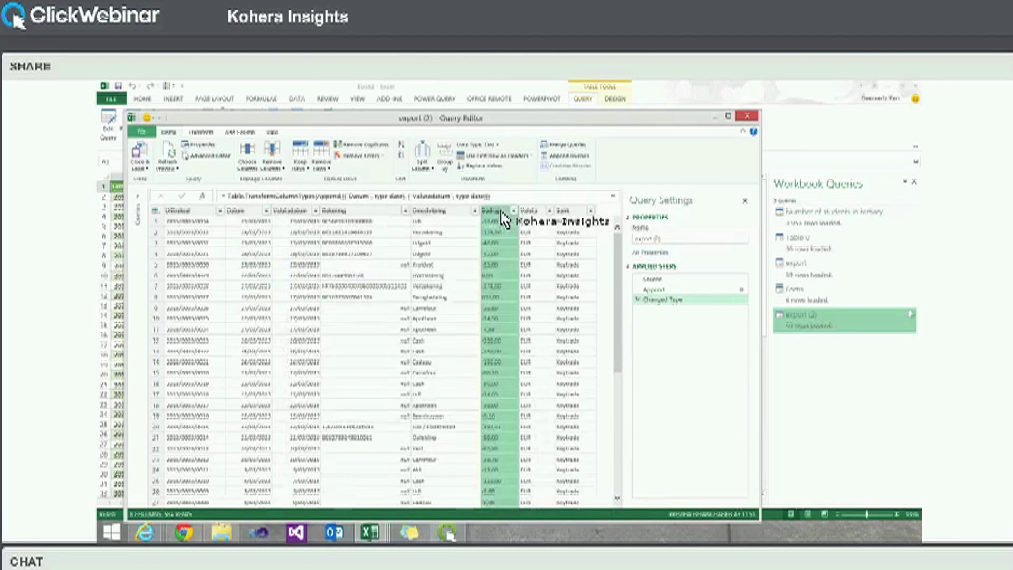
{"action": "left_click", "coordinate": [483, 145]}
{"action": "left_click", "coordinate": [492, 168]}
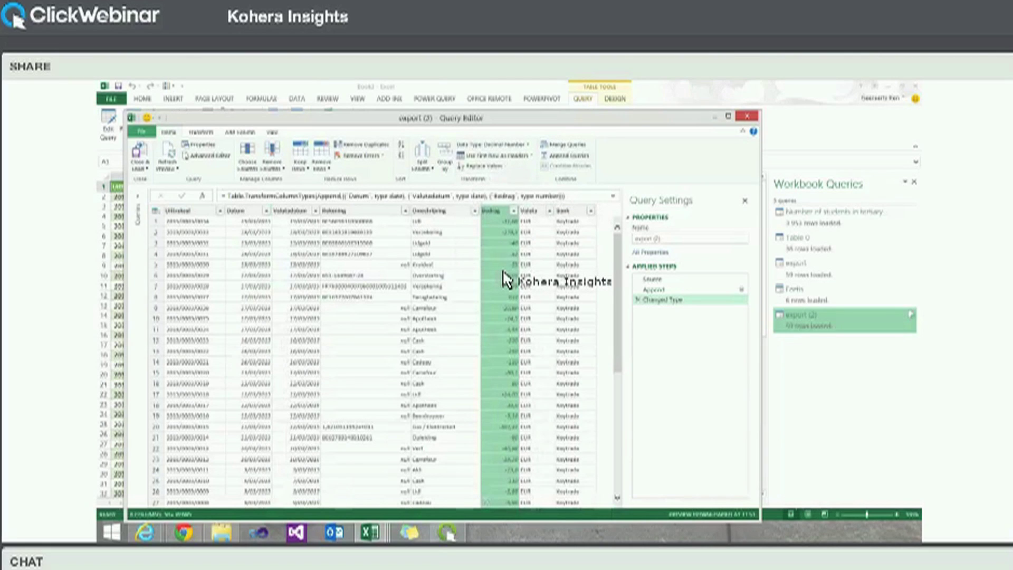
- Load the combined export (2) query to the worksheet and check its rows down to the Fortis transactions
{"action": "left_click", "coordinate": [141, 154]}
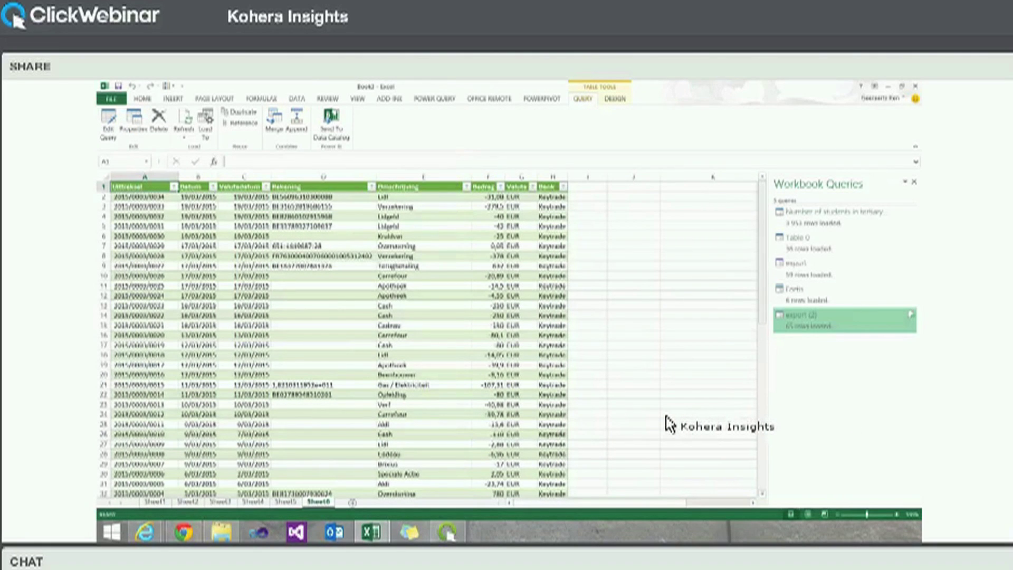
{"action": "scroll", "coordinate": [635, 359], "scroll_direction": "down", "scroll_amount": 1}
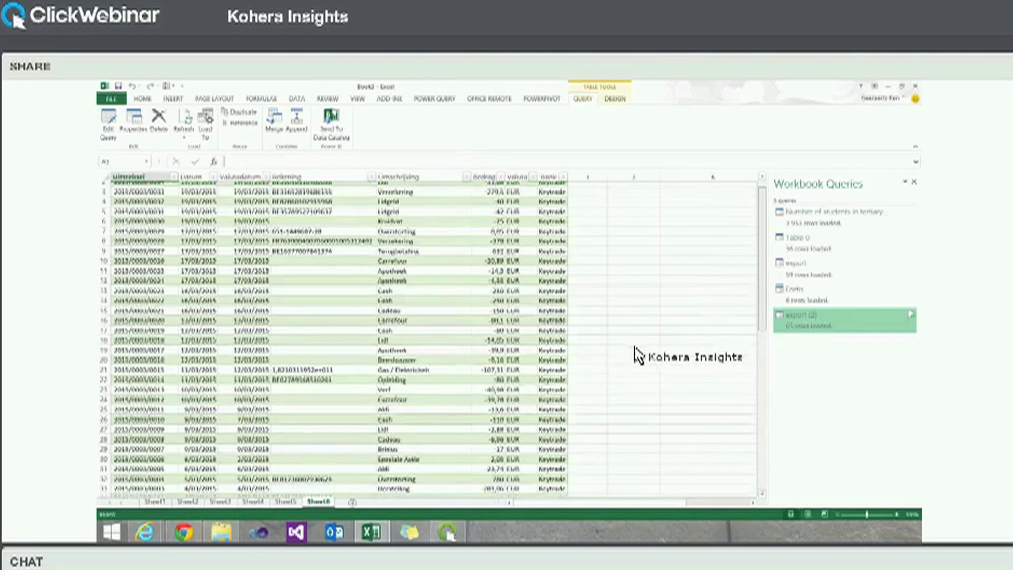
{"action": "scroll", "coordinate": [287, 406], "scroll_direction": "down", "scroll_amount": 12}
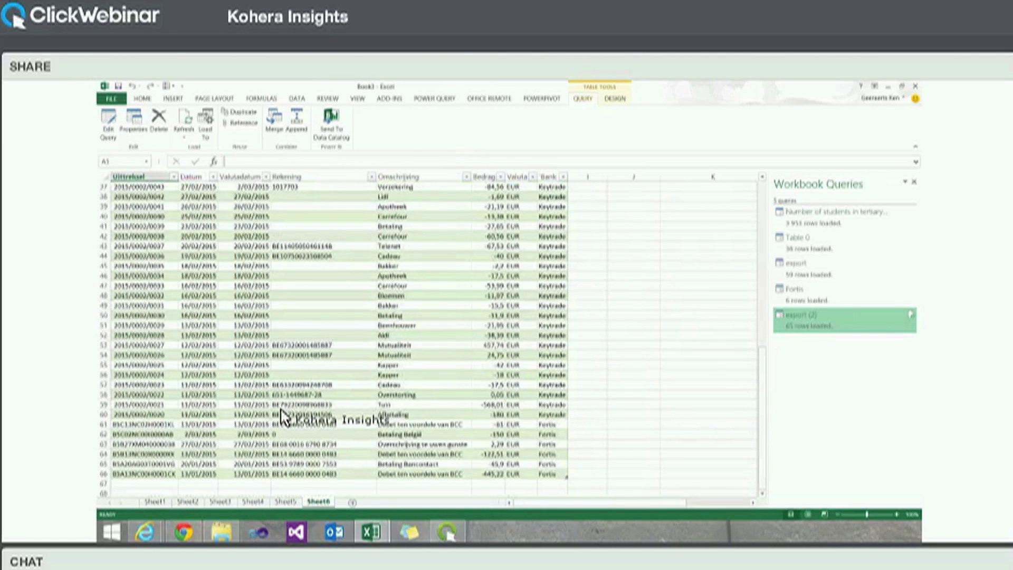
{"action": "scroll", "coordinate": [285, 416], "scroll_direction": "up", "scroll_amount": 12}
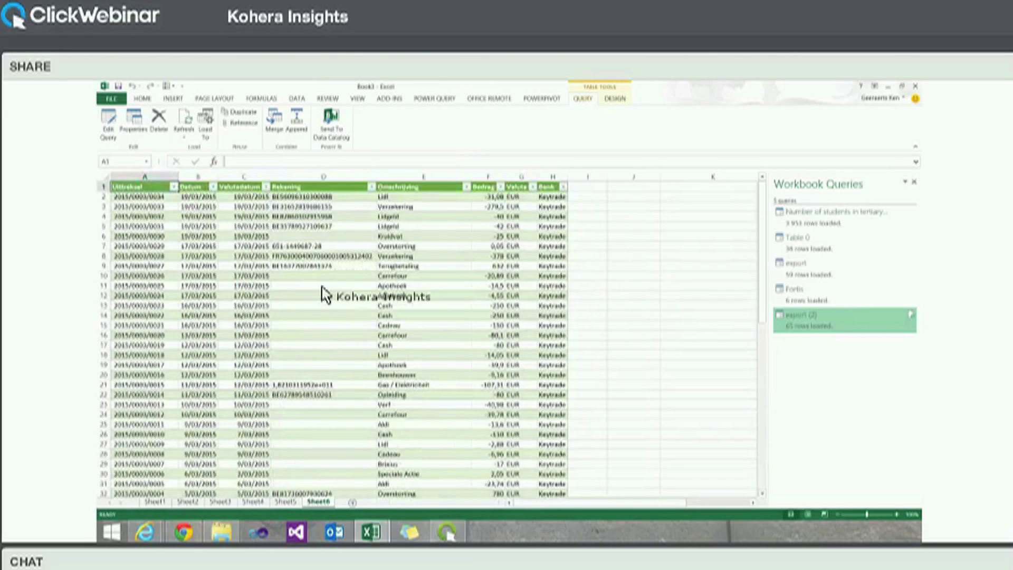
- Switch to the 2013-2007 Per SHM workbook and examine the provinces, subtotal rows and year columns on the Huurpatrimonium sheet
{"action": "left_click", "coordinate": [329, 480]}
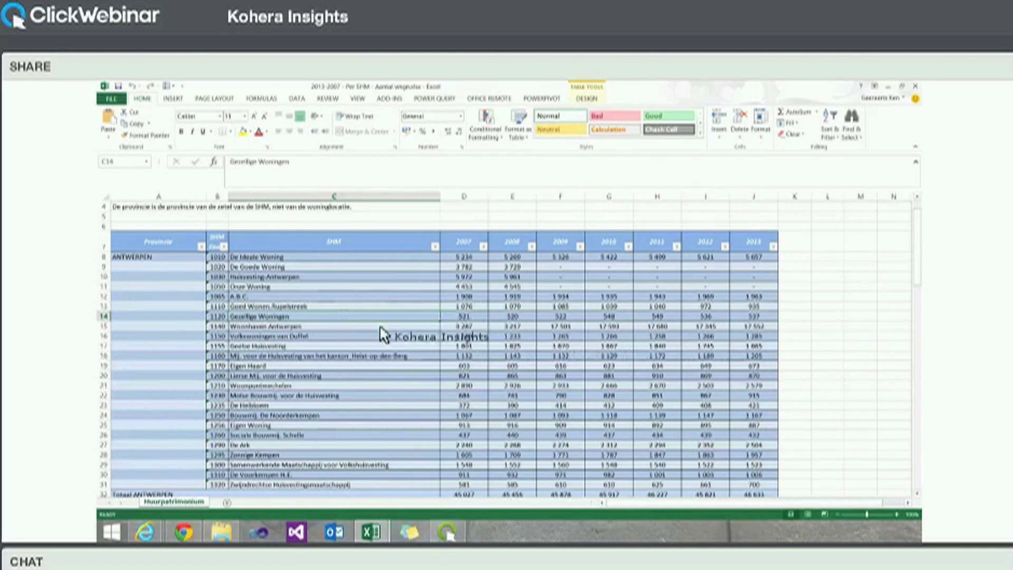
{"action": "scroll", "coordinate": [382, 338], "scroll_direction": "down", "scroll_amount": 2}
{"action": "scroll", "coordinate": [364, 349], "scroll_direction": "down", "scroll_amount": 2}
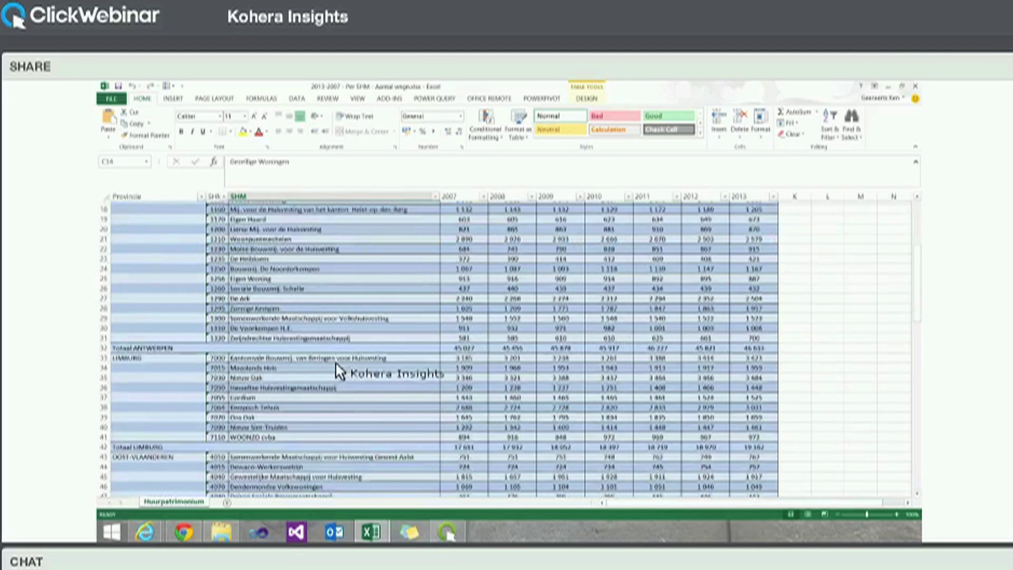
{"action": "scroll", "coordinate": [316, 380], "scroll_direction": "down", "scroll_amount": 2}
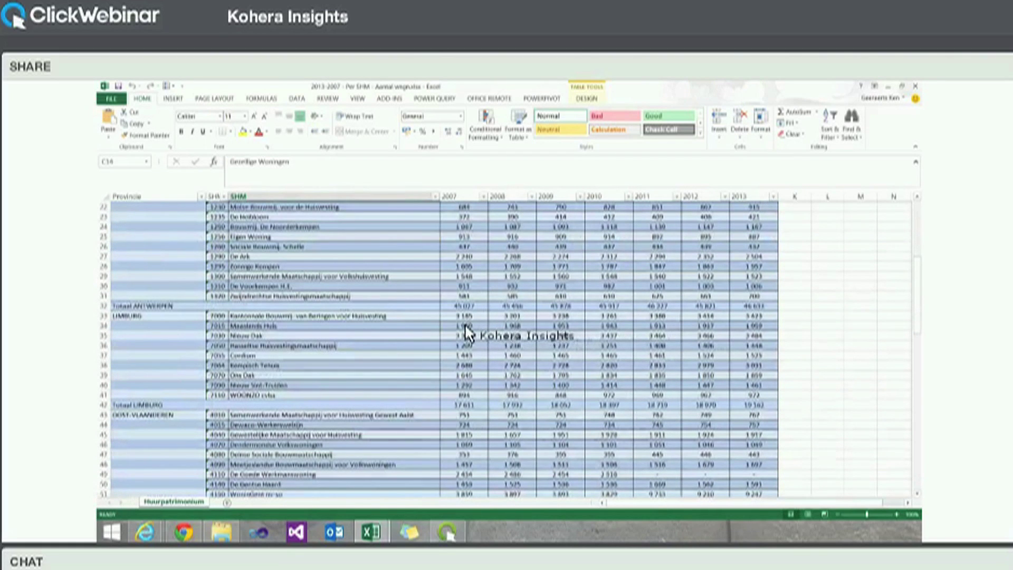
{"action": "scroll", "coordinate": [460, 330], "scroll_direction": "down", "scroll_amount": 6}
{"action": "scroll", "coordinate": [460, 330], "scroll_direction": "up", "scroll_amount": 13}
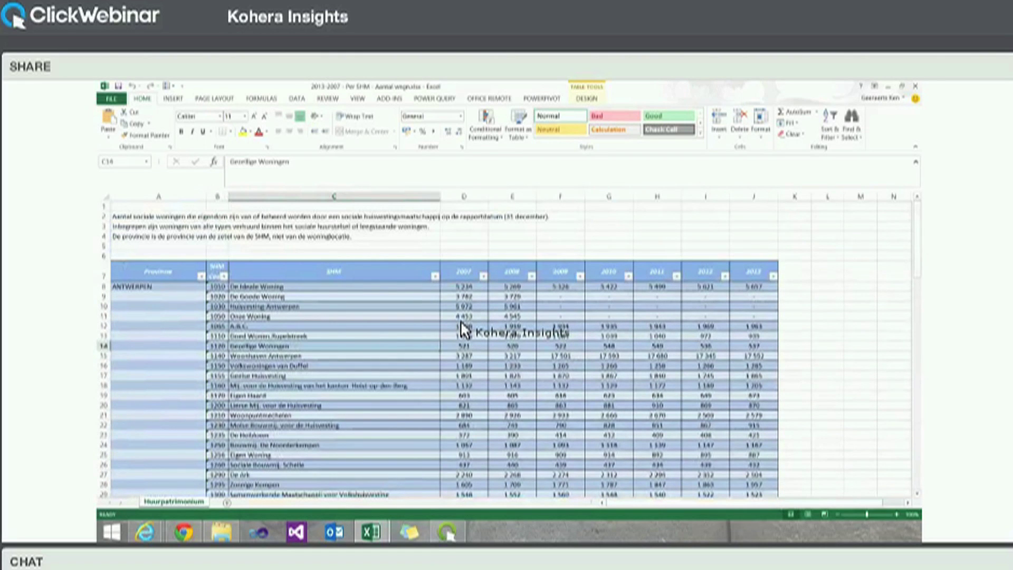
{"action": "scroll", "coordinate": [464, 329], "scroll_direction": "down", "scroll_amount": 1}
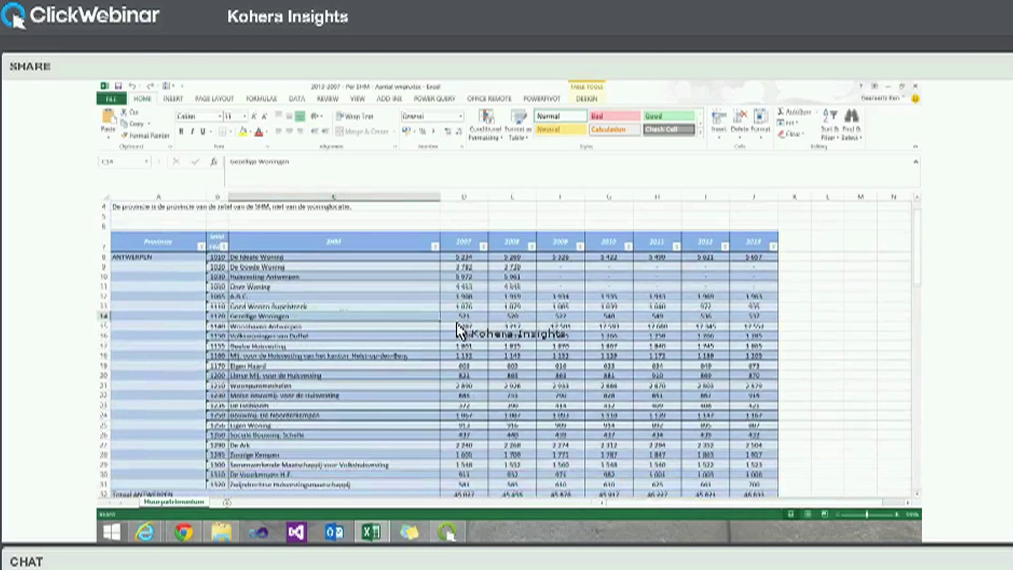
- Create a query from the Huurpatrimonium table and replace empty Provincie values with null, matching entire cell contents
{"action": "left_click", "coordinate": [427, 100]}
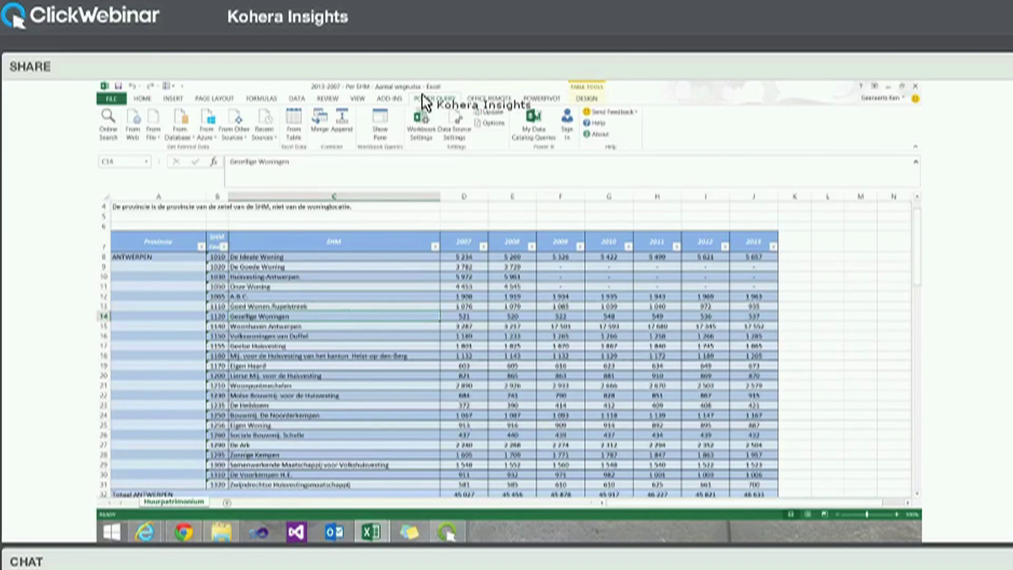
{"action": "left_click", "coordinate": [294, 132]}
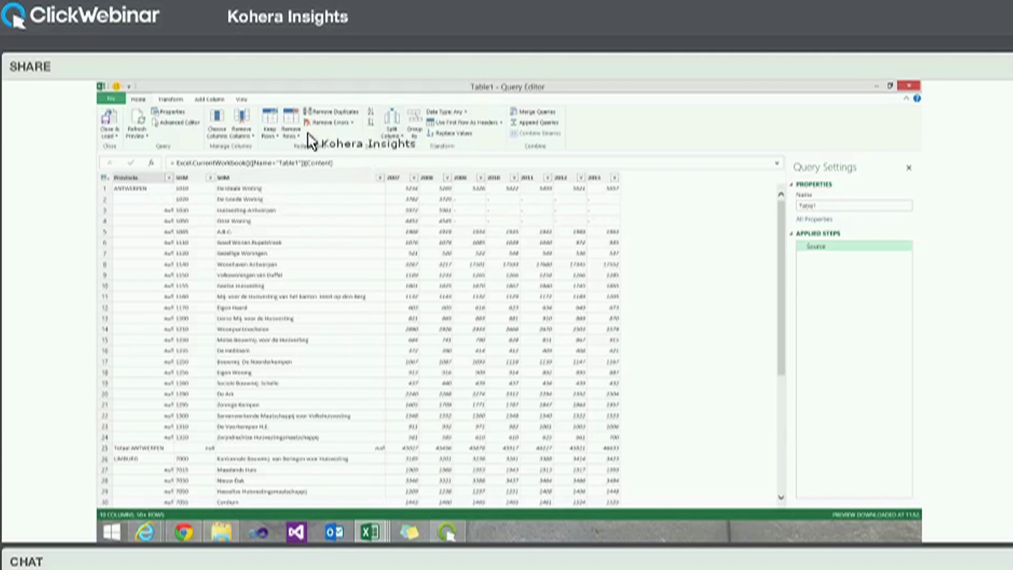
{"action": "left_click", "coordinate": [170, 99]}
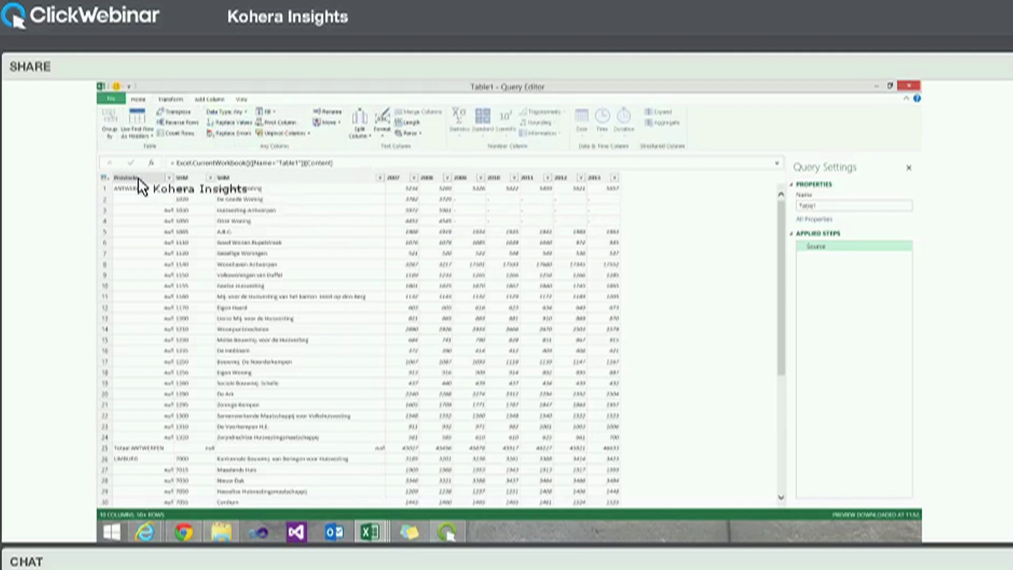
{"action": "left_click", "coordinate": [167, 178]}
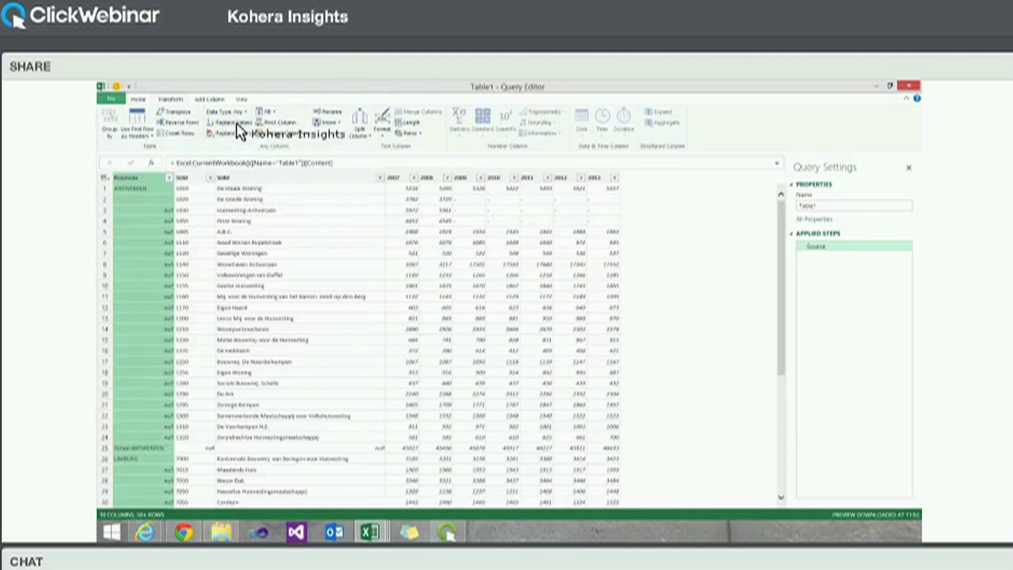
{"action": "left_click", "coordinate": [231, 122]}
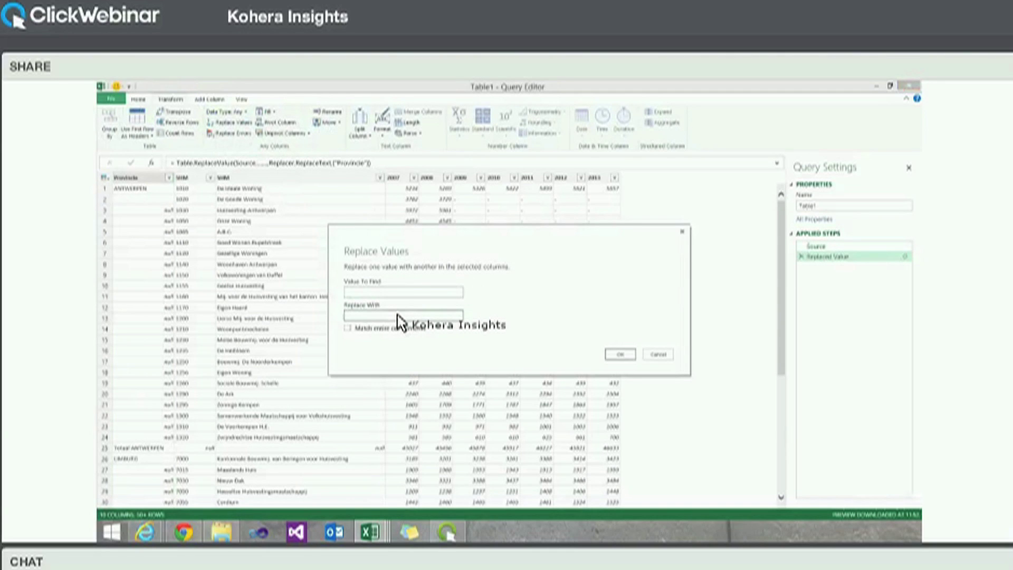
{"action": "type", "text": "null"}
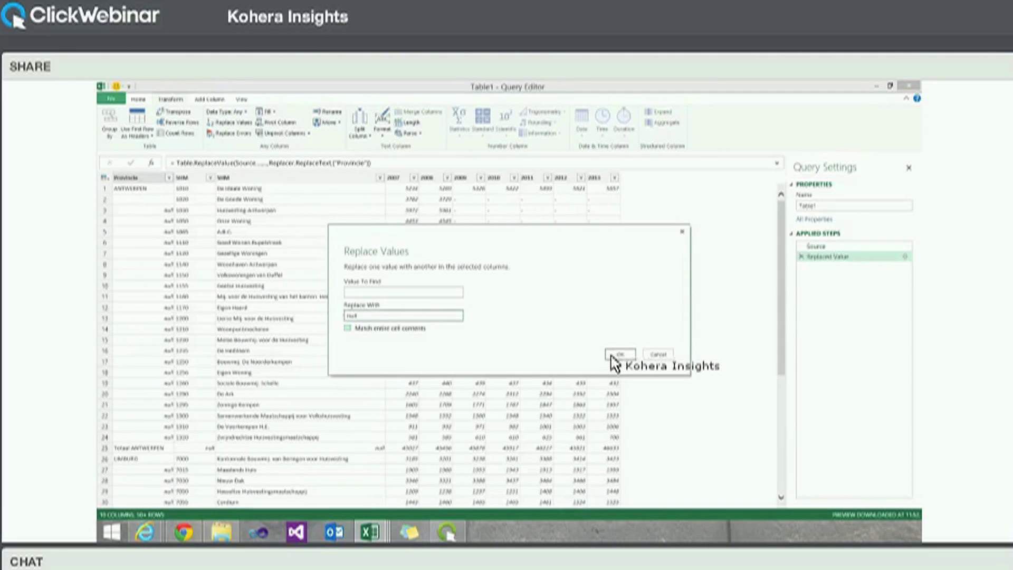
{"action": "left_click", "coordinate": [612, 355]}
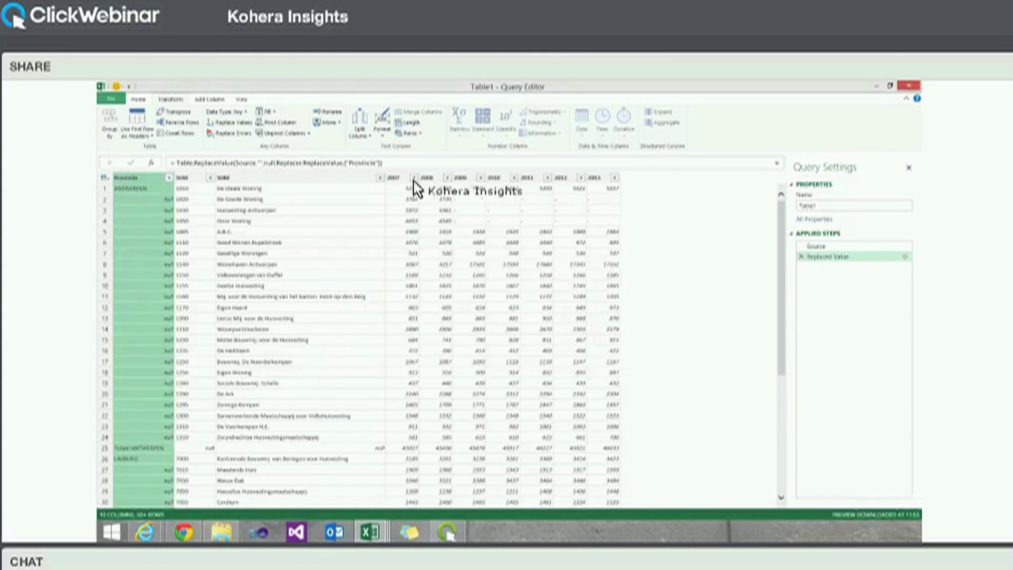
- Replace the "-" values with null in the year columns 2007 to 2013
{"action": "left_click", "coordinate": [394, 178]}
{"action": "left_click", "coordinate": [595, 177], "text": "shift"}
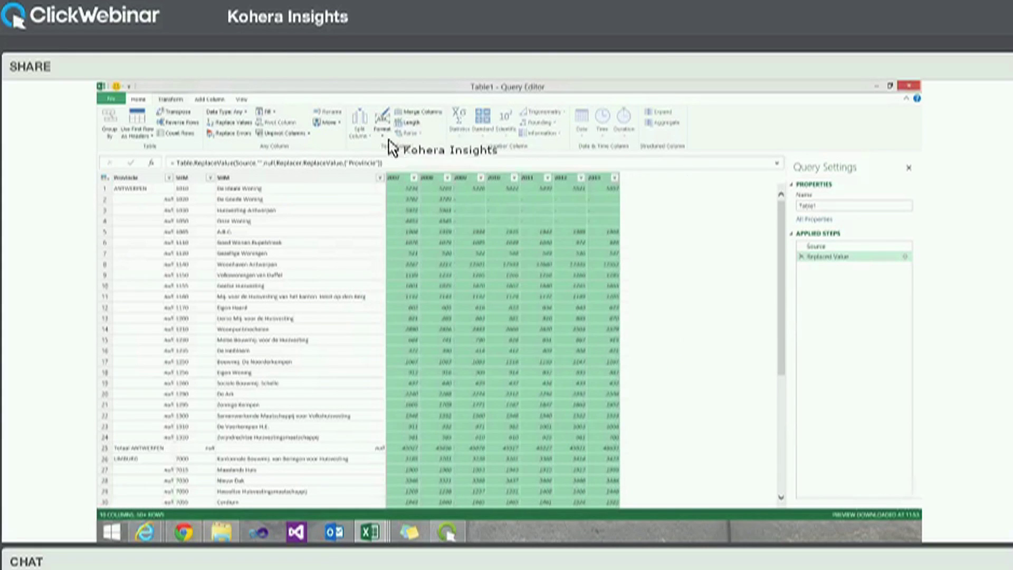
{"action": "left_click", "coordinate": [230, 123]}
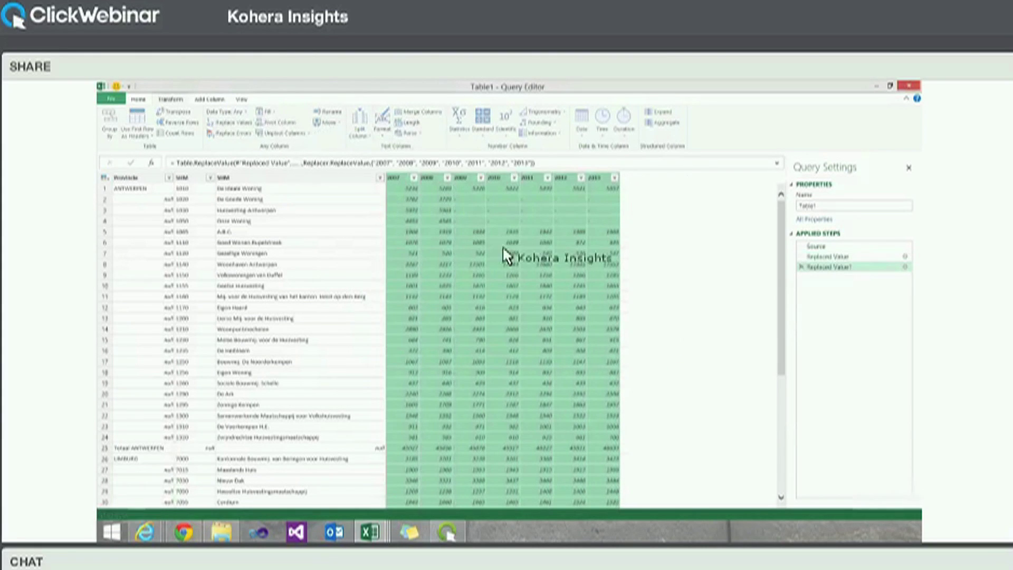
{"action": "type", "text": "-"}
{"action": "key", "text": "Tab"}
{"action": "type", "text": "null"}
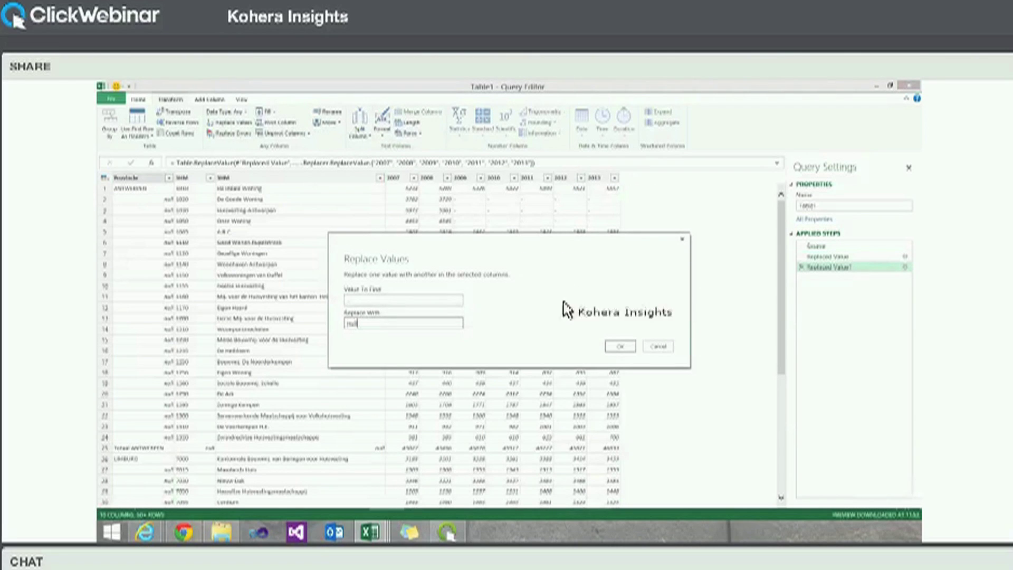
{"action": "left_click", "coordinate": [620, 347]}
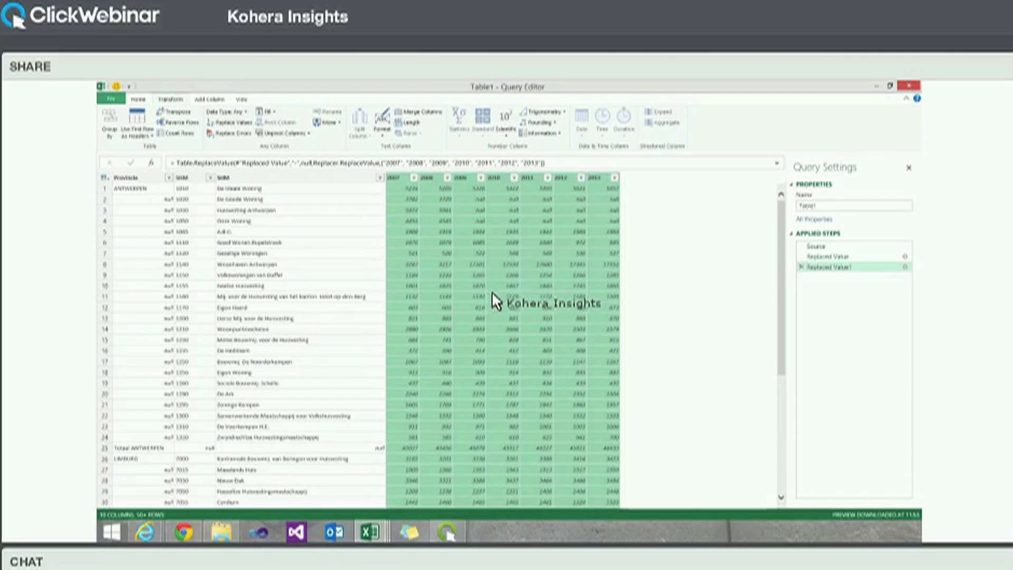
- Fill the Provincie column down so each null cell takes the province name above it
{"action": "left_click", "coordinate": [155, 232]}
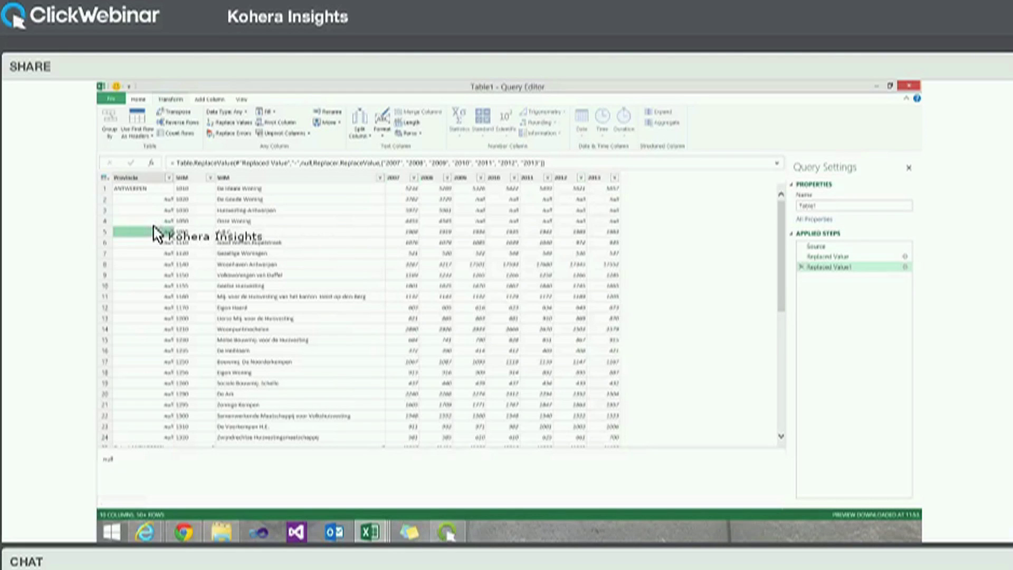
{"action": "key", "text": "Up"}
{"action": "key", "text": "Up"}
{"action": "key", "text": "Up"}
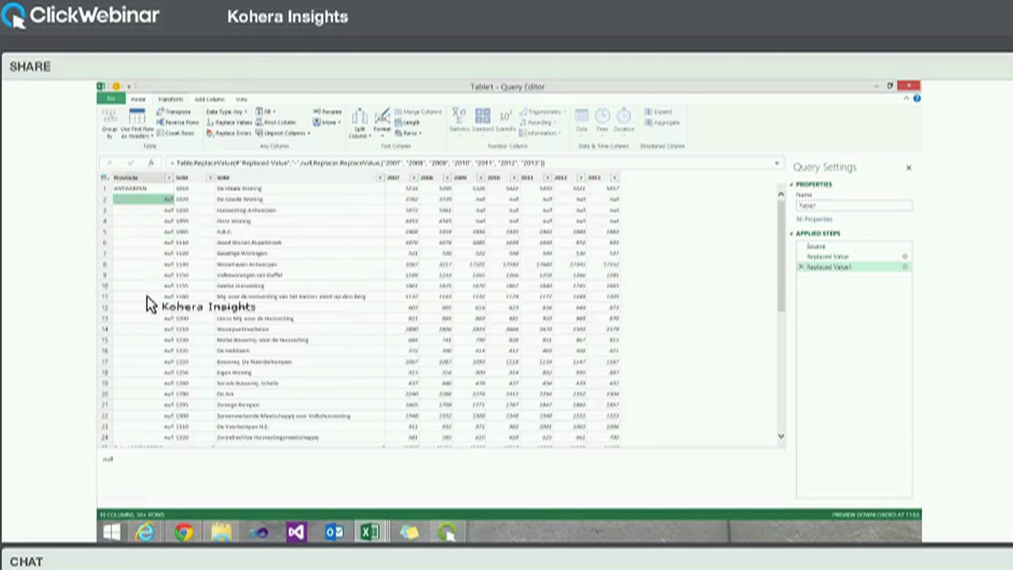
{"action": "scroll", "coordinate": [155, 322], "scroll_direction": "down", "scroll_amount": 1}
{"action": "scroll", "coordinate": [158, 278], "scroll_direction": "up", "scroll_amount": 1}
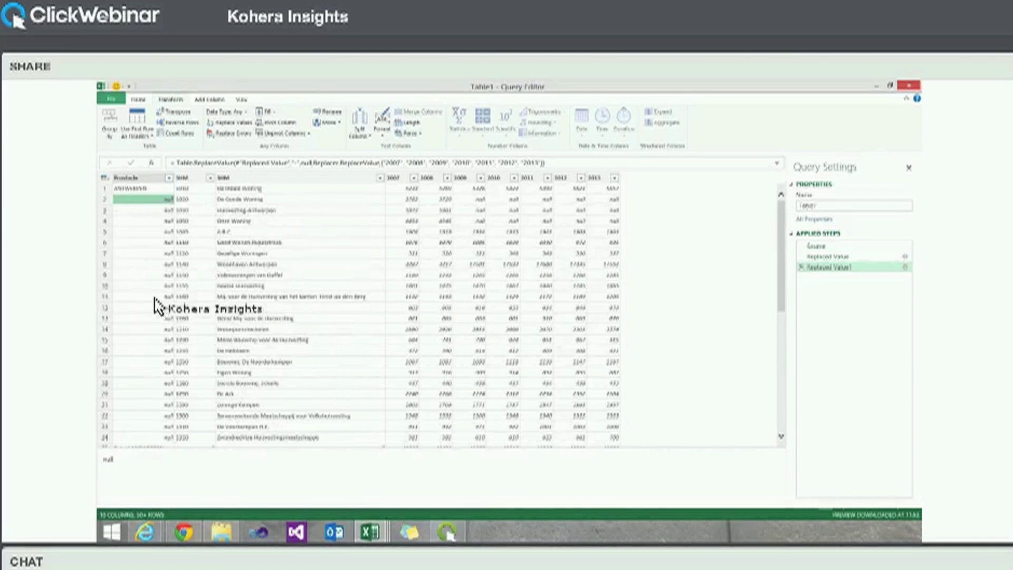
{"action": "scroll", "coordinate": [155, 306], "scroll_direction": "down", "scroll_amount": 5}
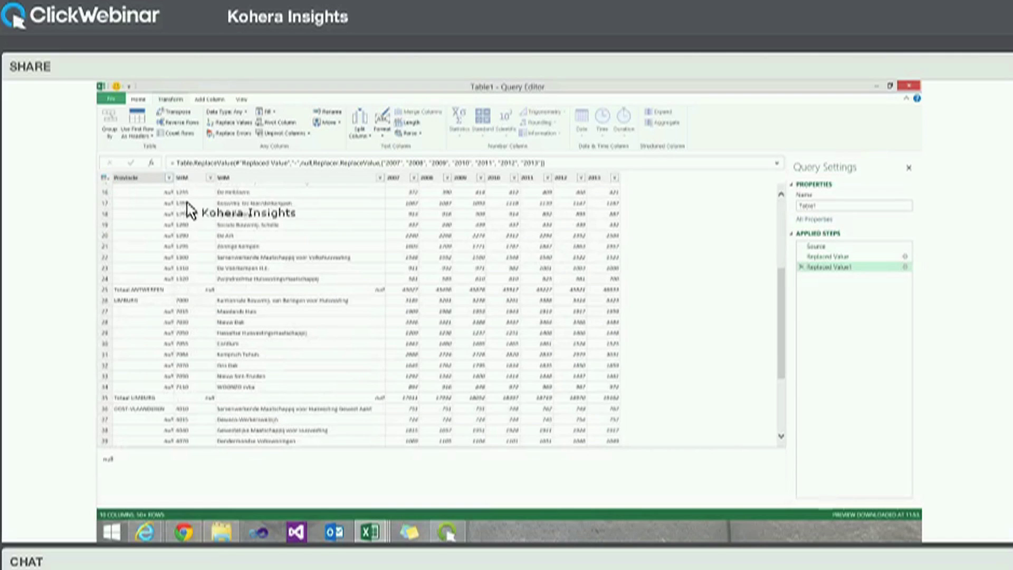
{"action": "left_click", "coordinate": [272, 114]}
{"action": "left_click", "coordinate": [275, 125]}
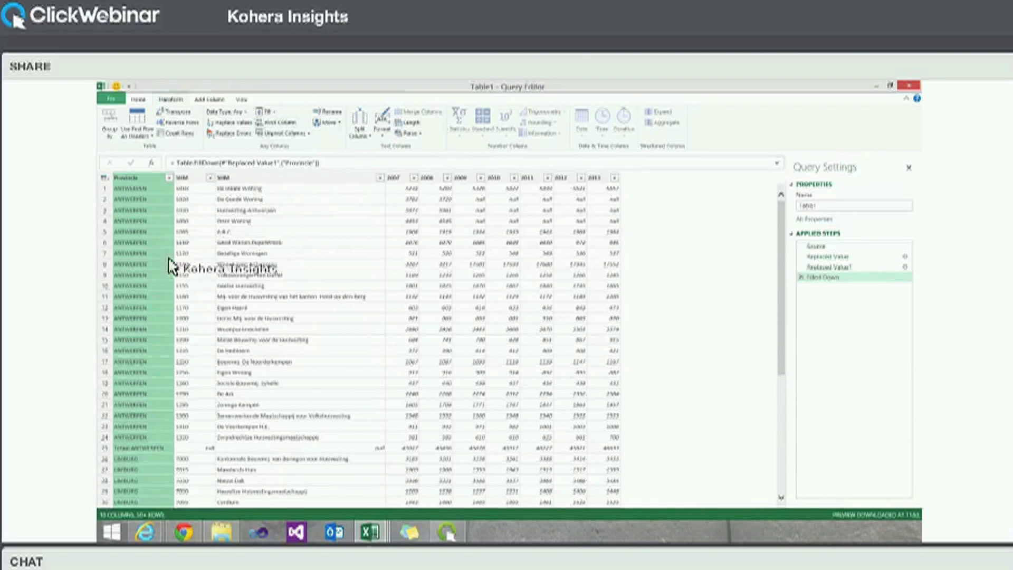
- Filter the Provincie column to exclude Eindtotaal and all the Totaal rows, keeping only the five provinces
{"action": "left_click", "coordinate": [169, 178]}
{"action": "left_click", "coordinate": [189, 297]}
{"action": "left_click", "coordinate": [189, 327]}
{"action": "left_click", "coordinate": [190, 338]}
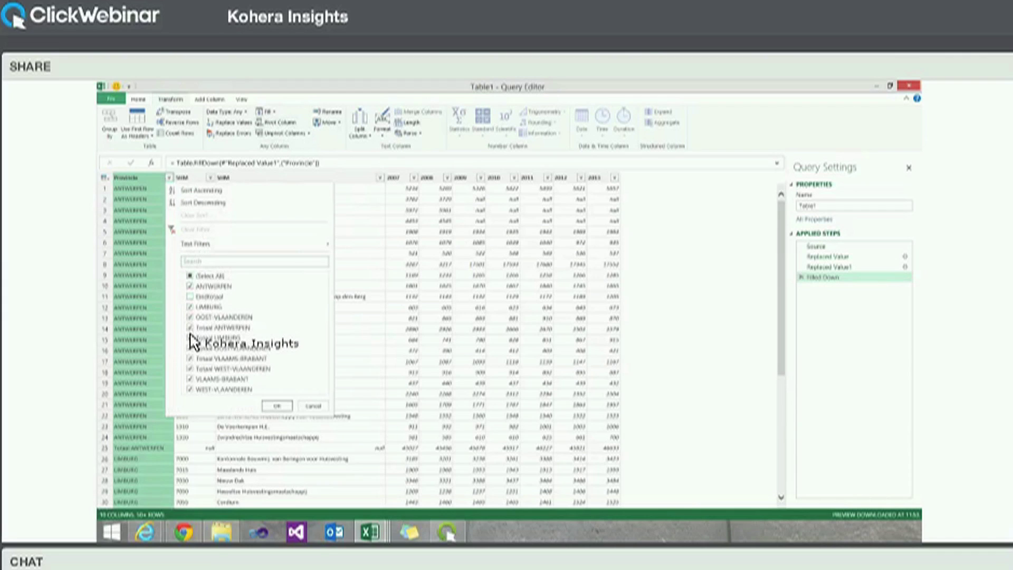
{"action": "left_click", "coordinate": [190, 359]}
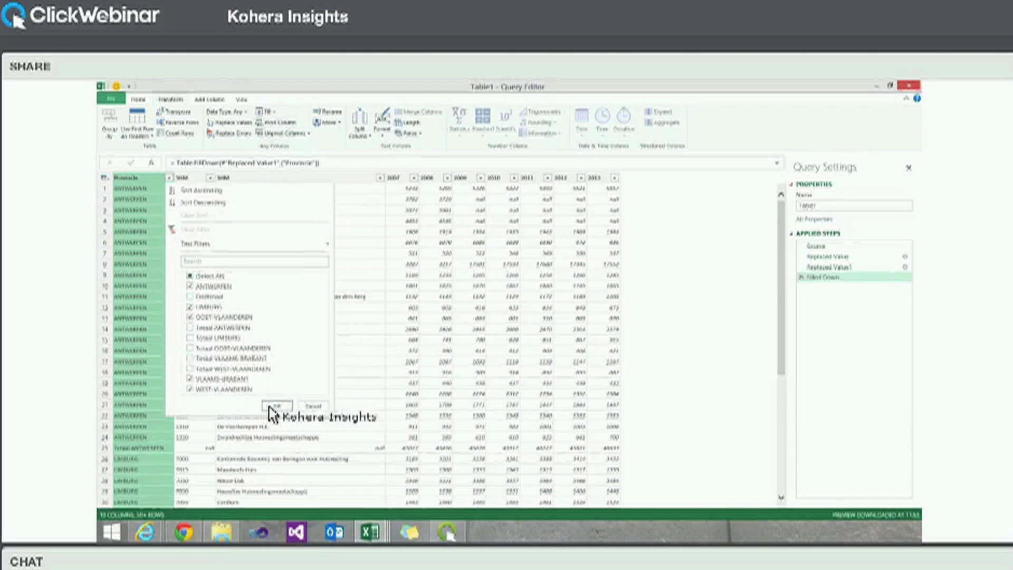
{"action": "left_click", "coordinate": [274, 408]}
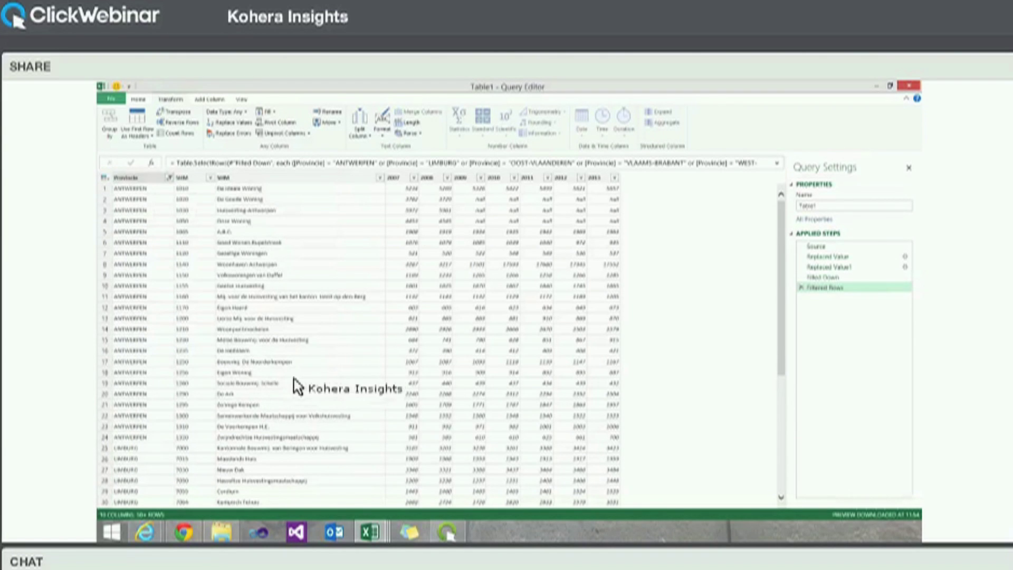
- Unpivot the year columns 2007 to 2013 into attribute and value rows
{"action": "left_click", "coordinate": [396, 180]}
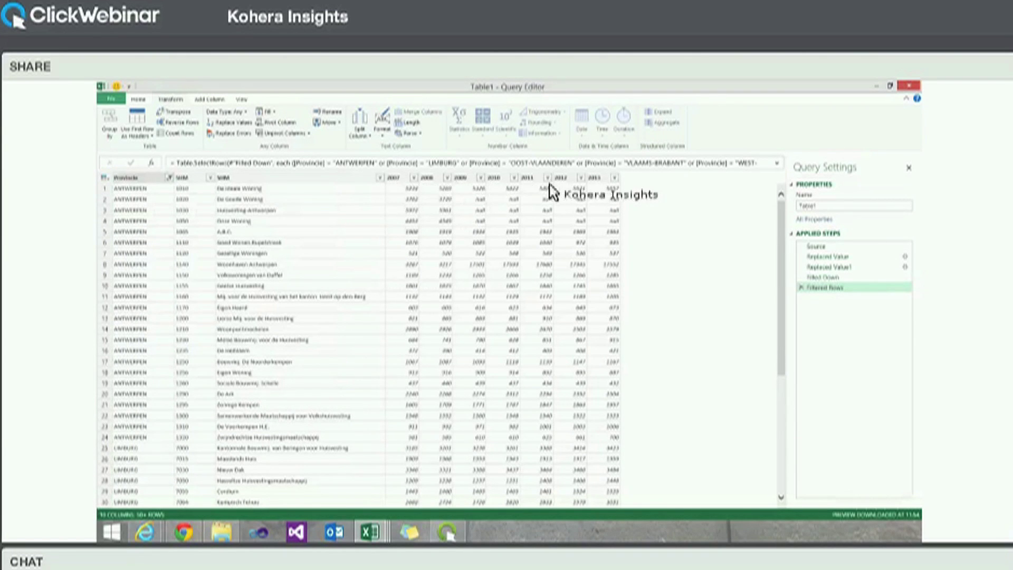
{"action": "left_click", "coordinate": [595, 178], "text": "shift"}
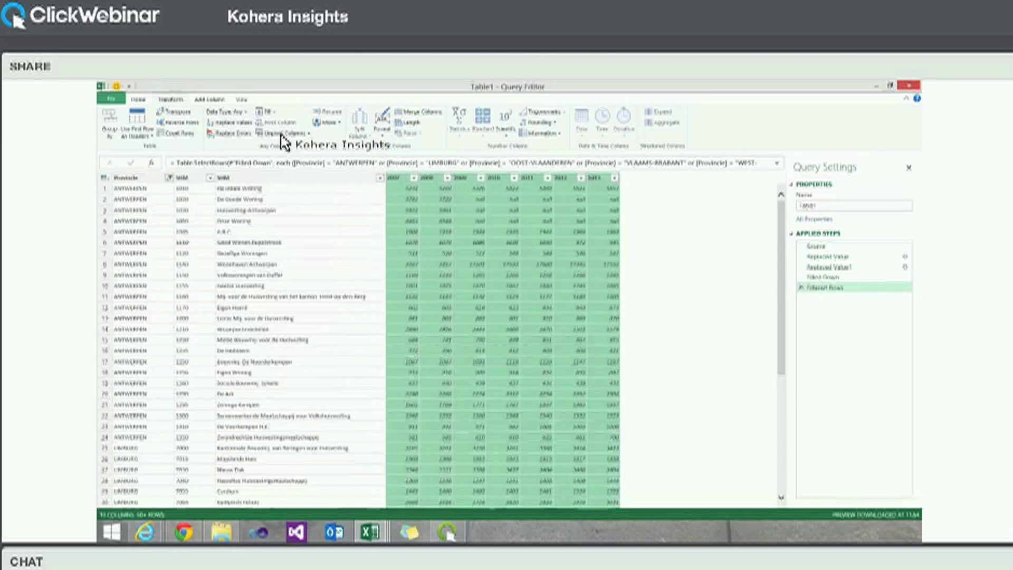
{"action": "left_click", "coordinate": [282, 137]}
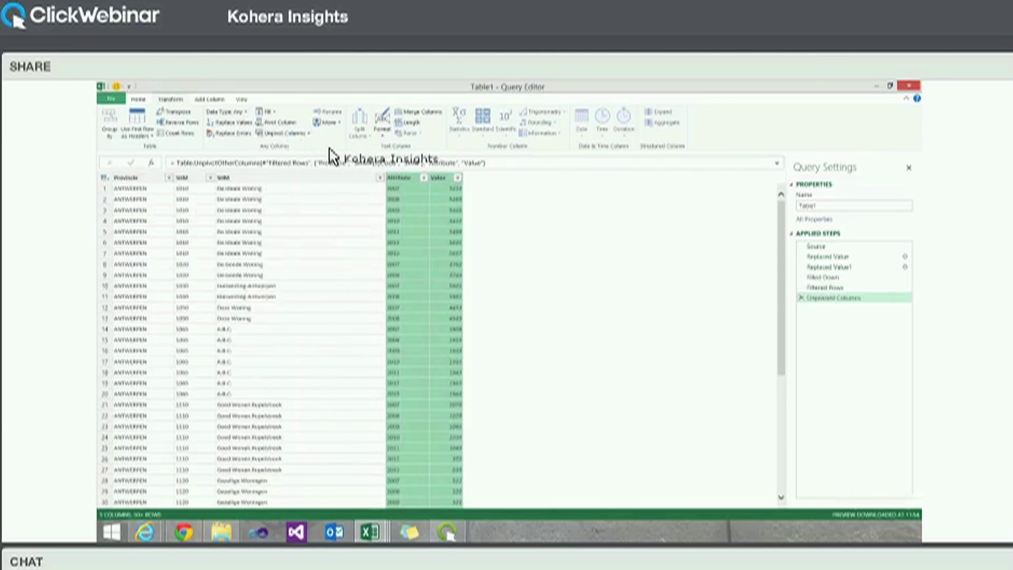
- Rename the Attribute column to Year and load the finished query to a new worksheet
{"action": "left_click", "coordinate": [400, 178]}
{"action": "key", "text": "F2"}
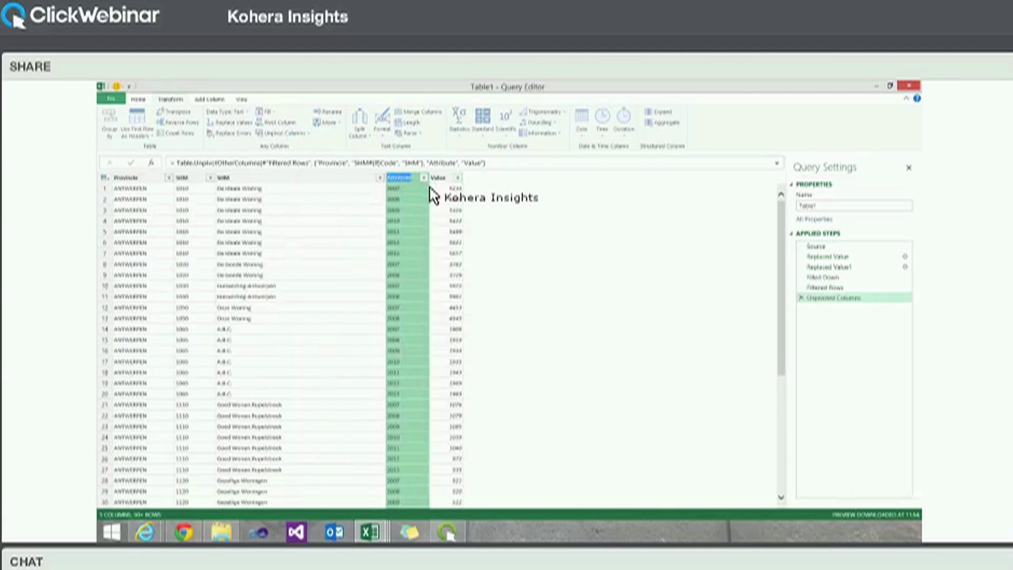
{"action": "key", "text": "Return"}
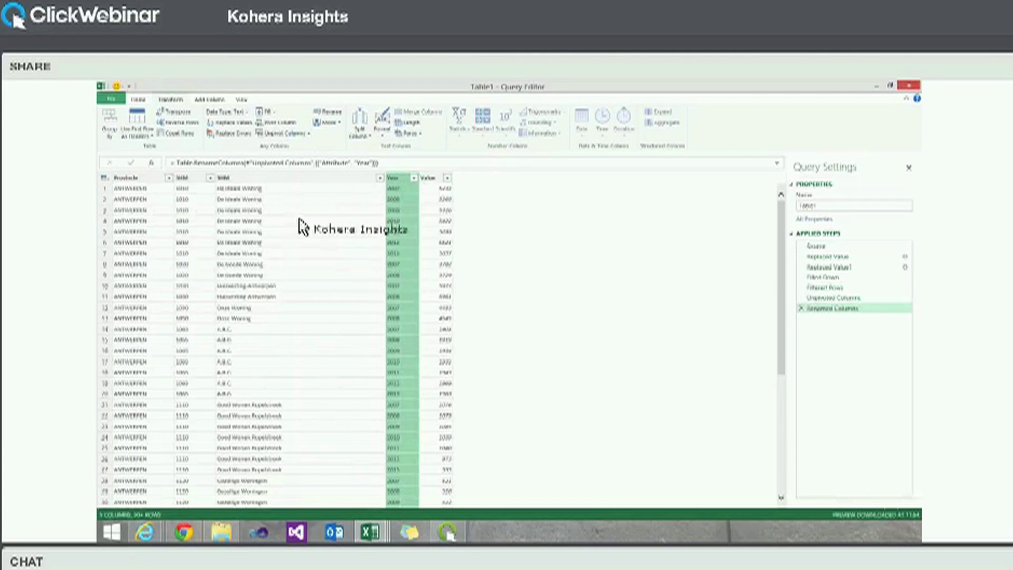
{"action": "left_click", "coordinate": [113, 99]}
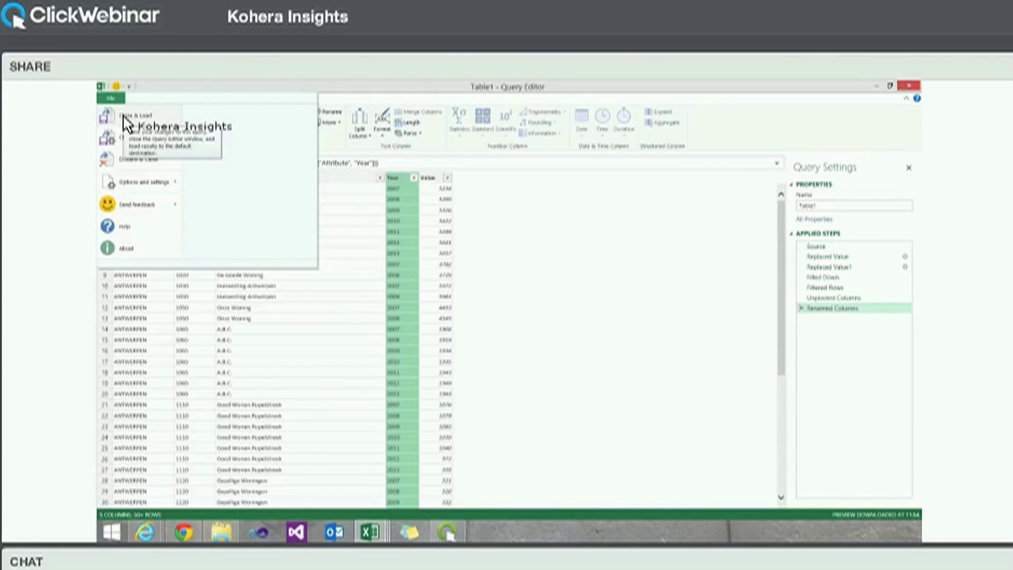
{"action": "left_click", "coordinate": [133, 157]}
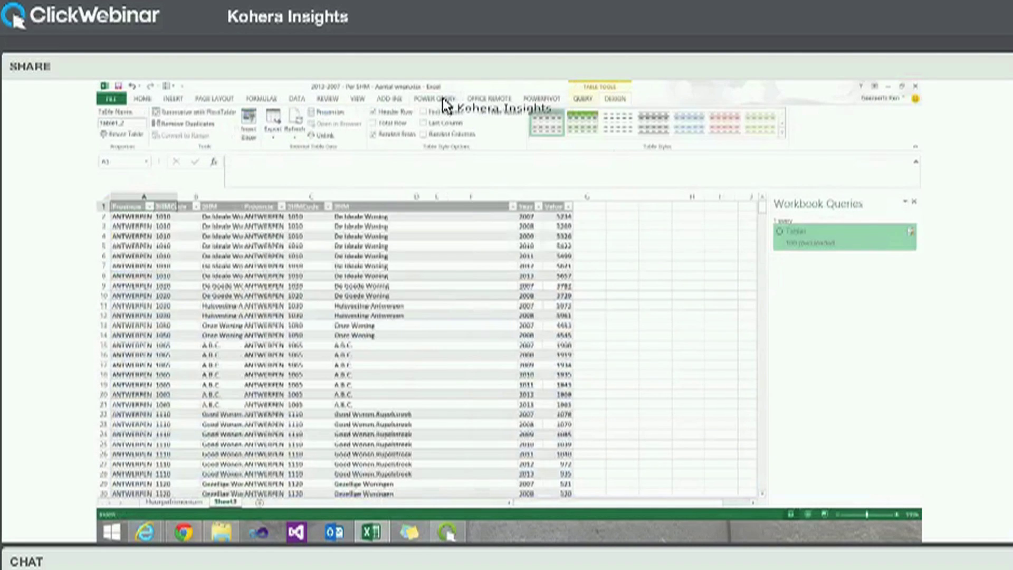
- Create a new query that lists the files in the folder C:\Demo
{"action": "left_click", "coordinate": [439, 98]}
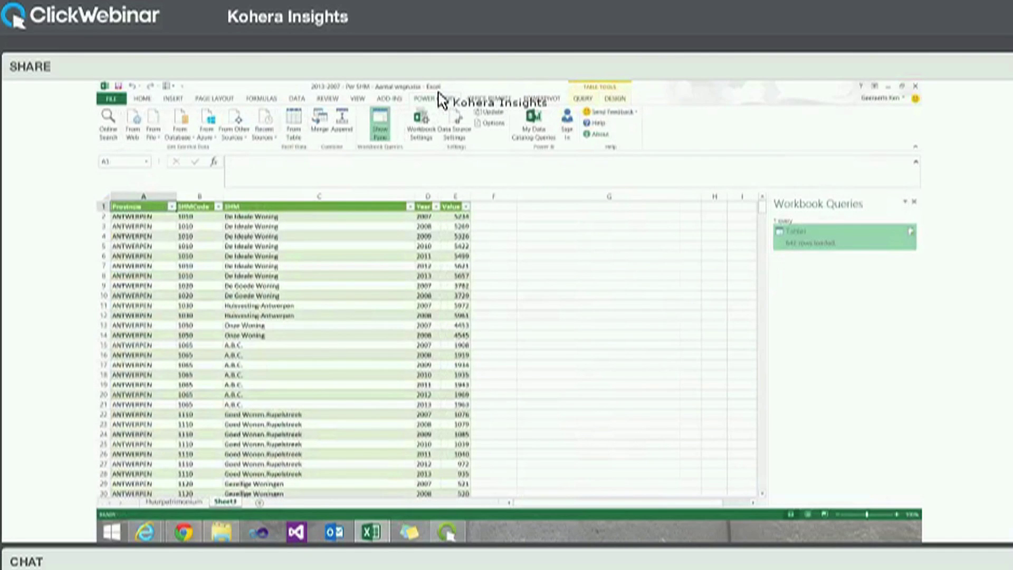
{"action": "left_click", "coordinate": [160, 139]}
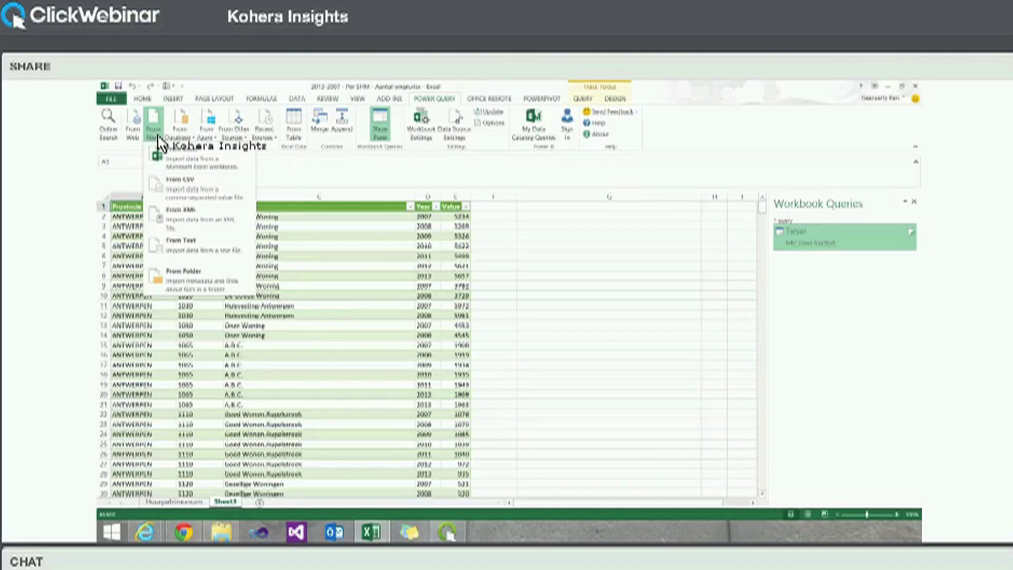
{"action": "left_click", "coordinate": [201, 285]}
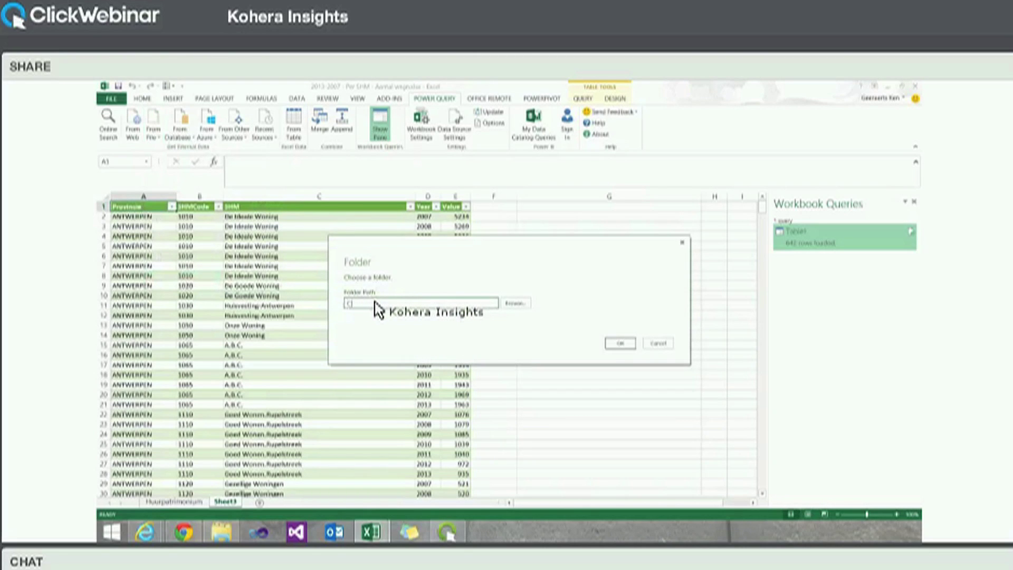
{"action": "type", "text": "C:\\Demo"}
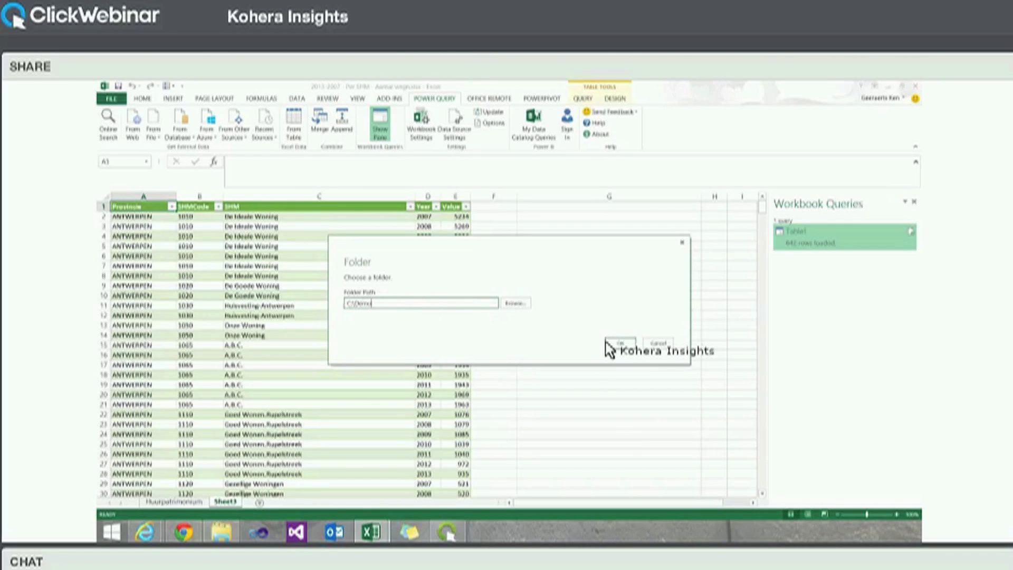
{"action": "left_click", "coordinate": [615, 344]}
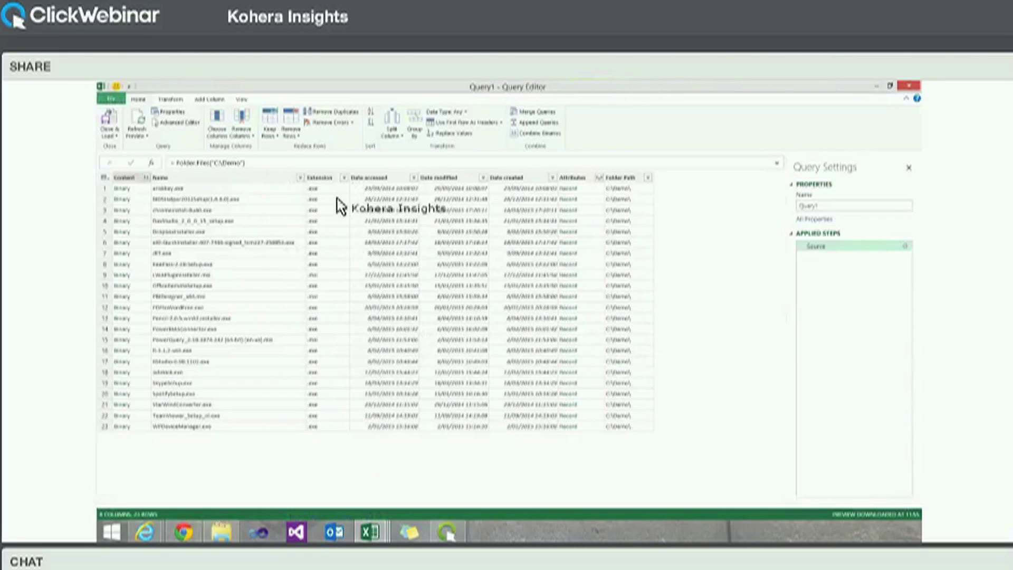
- Filter the Extension column to keep only .msi files
{"action": "left_click", "coordinate": [344, 177]}
{"action": "left_click", "coordinate": [233, 276]}
{"action": "left_click", "coordinate": [216, 297]}
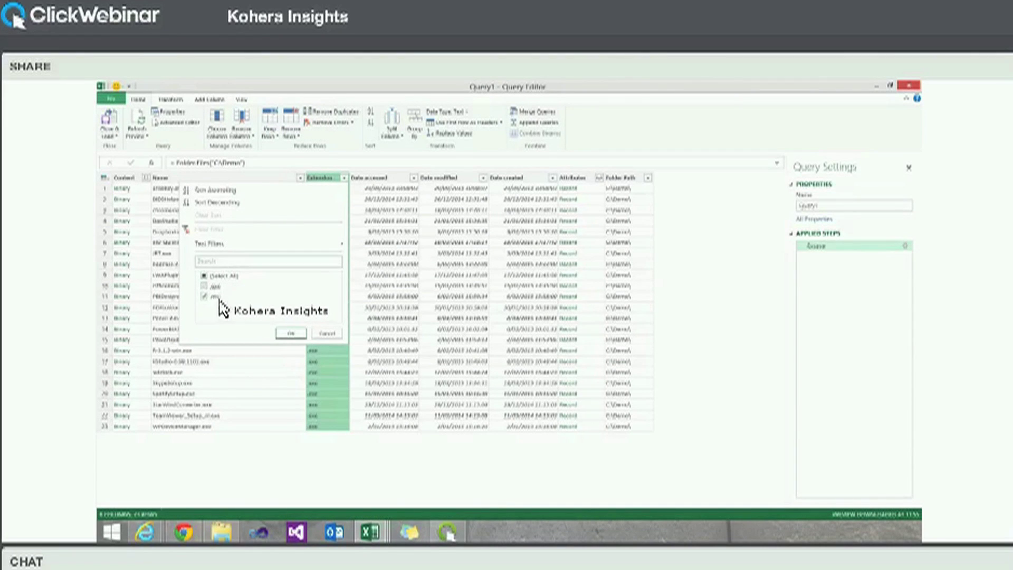
{"action": "left_click", "coordinate": [290, 334]}
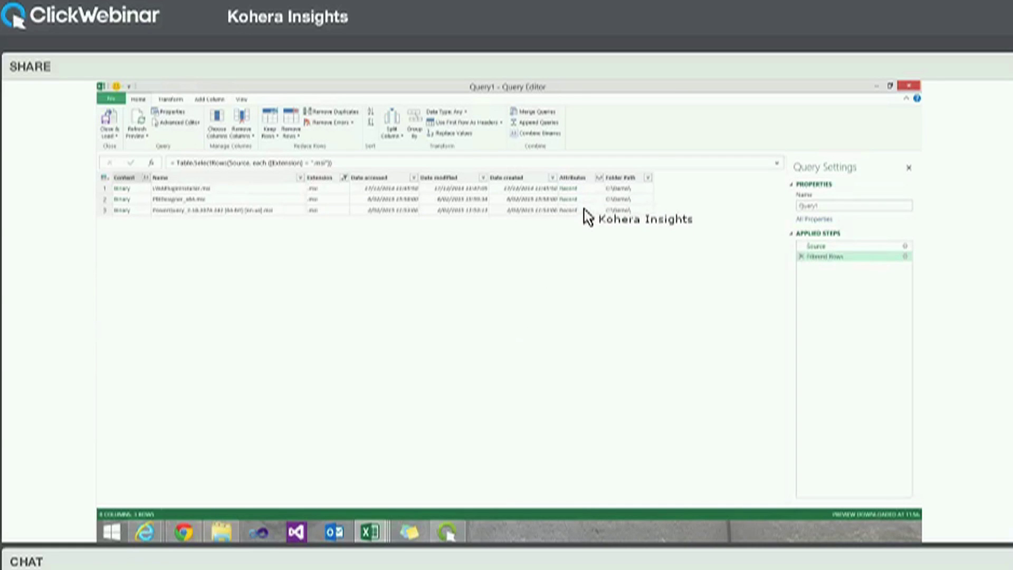
- Expand the Attributes column with only the Size field, keeping the original column name as prefix
{"action": "left_click", "coordinate": [599, 178]}
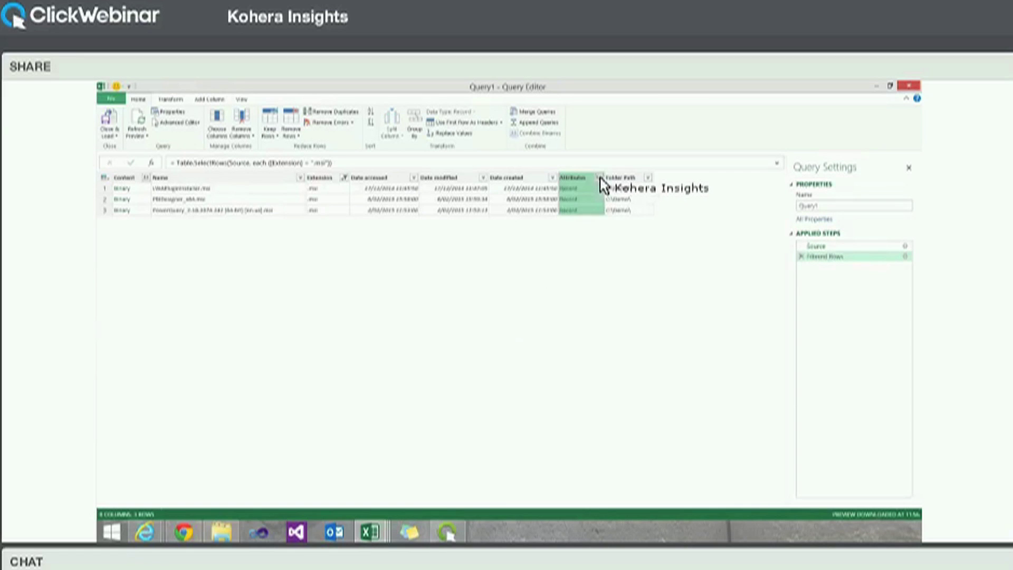
{"action": "left_click", "coordinate": [453, 210]}
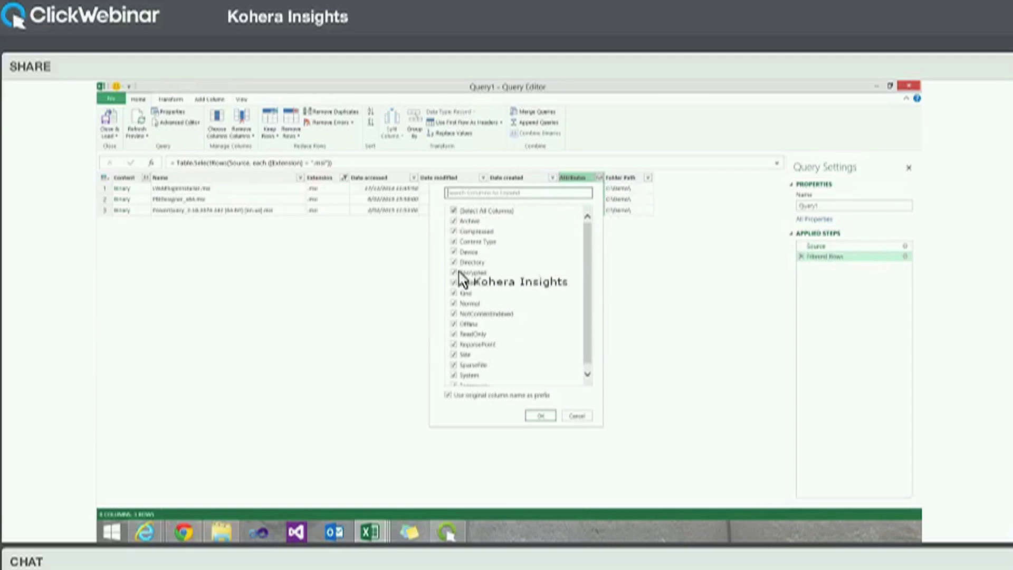
{"action": "left_click", "coordinate": [462, 356]}
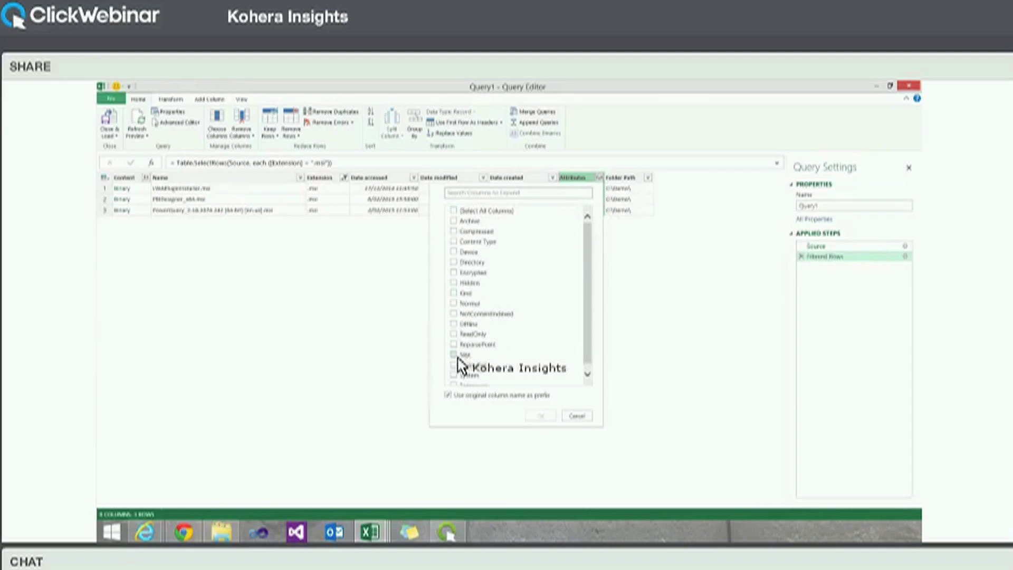
{"action": "left_click", "coordinate": [537, 417]}
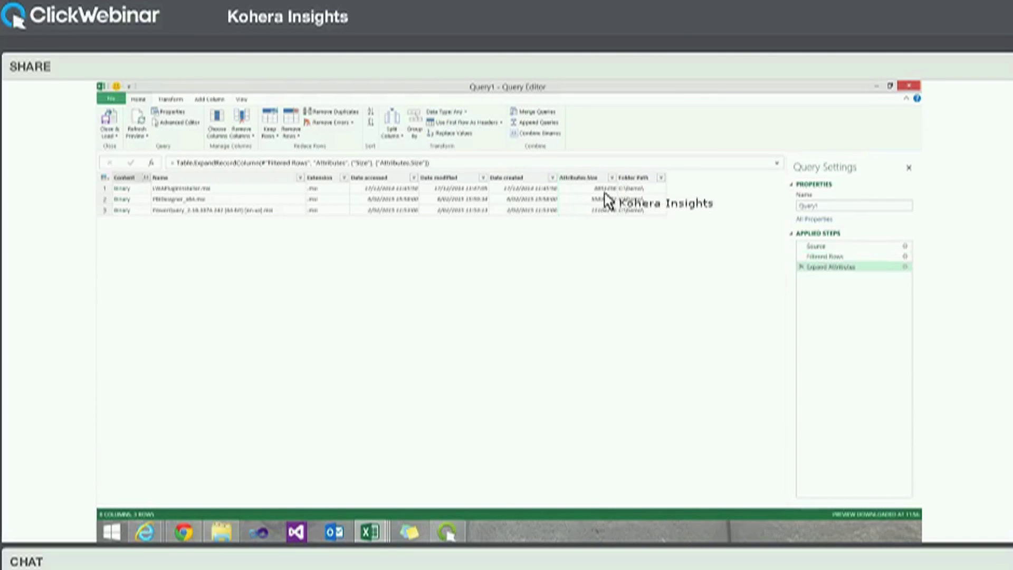
- Filter Attributes.Size with a greater-than condition that leaves out the smallest file, and load the result to a new worksheet
{"action": "left_click", "coordinate": [612, 178]}
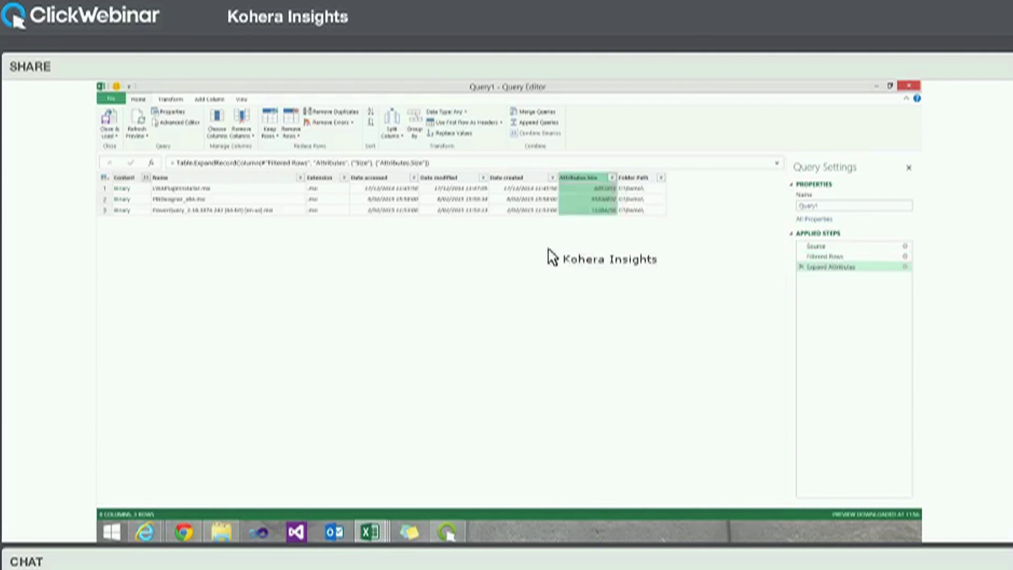
{"action": "mouse_move", "coordinate": [601, 244]}
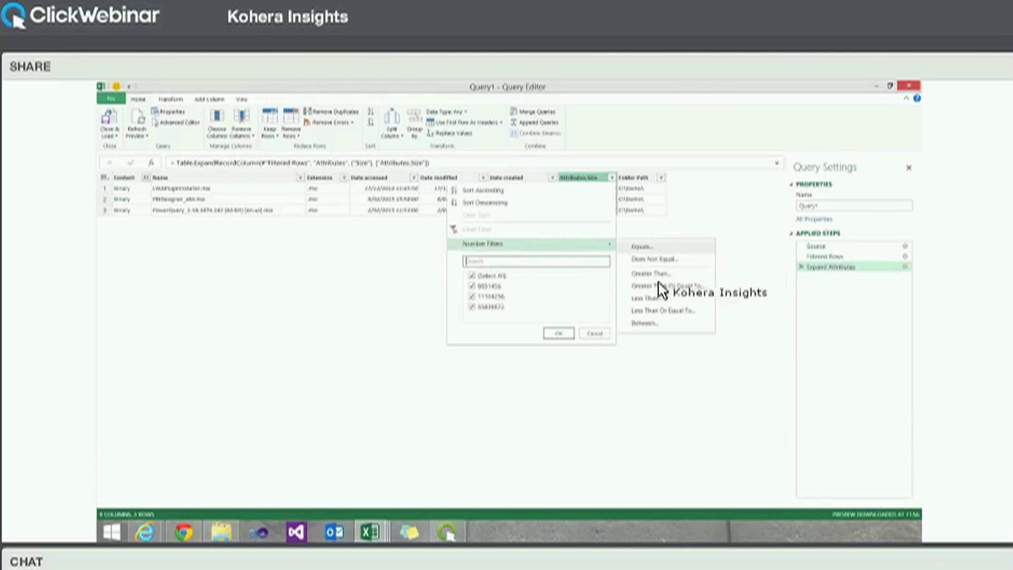
{"action": "left_click", "coordinate": [618, 286]}
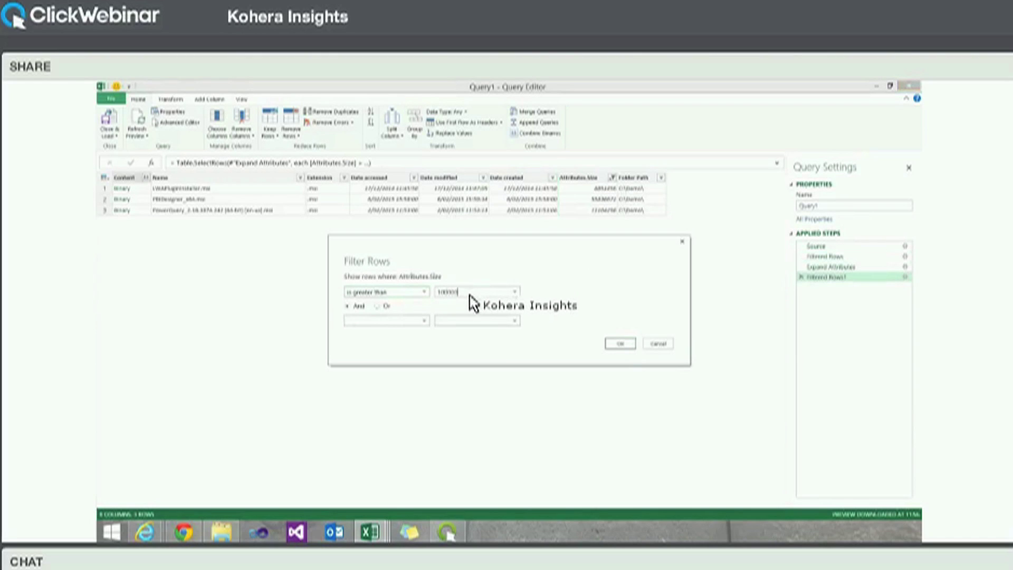
{"action": "left_click", "coordinate": [623, 344]}
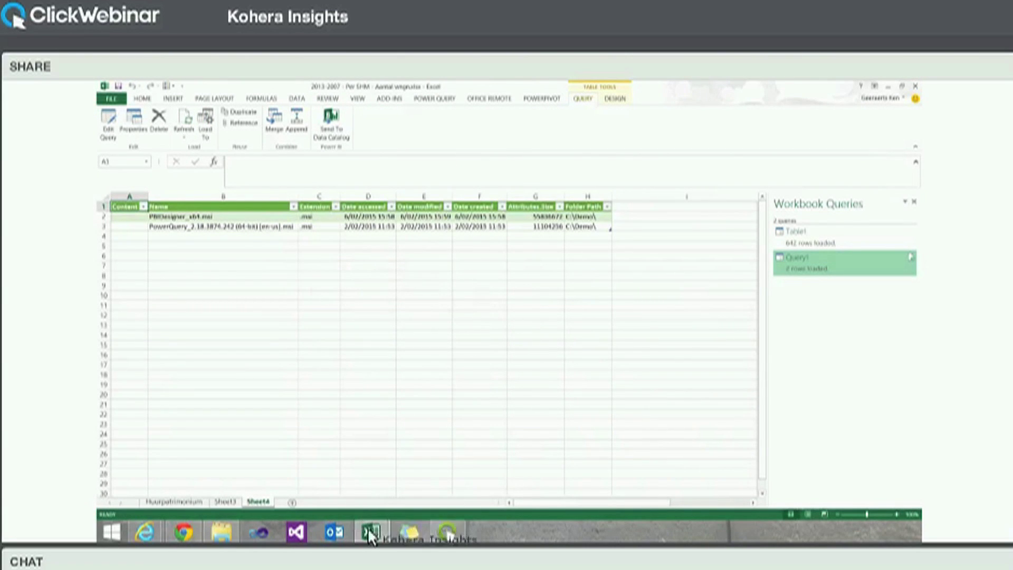
- Switch to the workbook with the bank transactions and open the Mail table from Microsoft Exchange in the Query Editor
{"action": "mouse_move", "coordinate": [371, 532]}
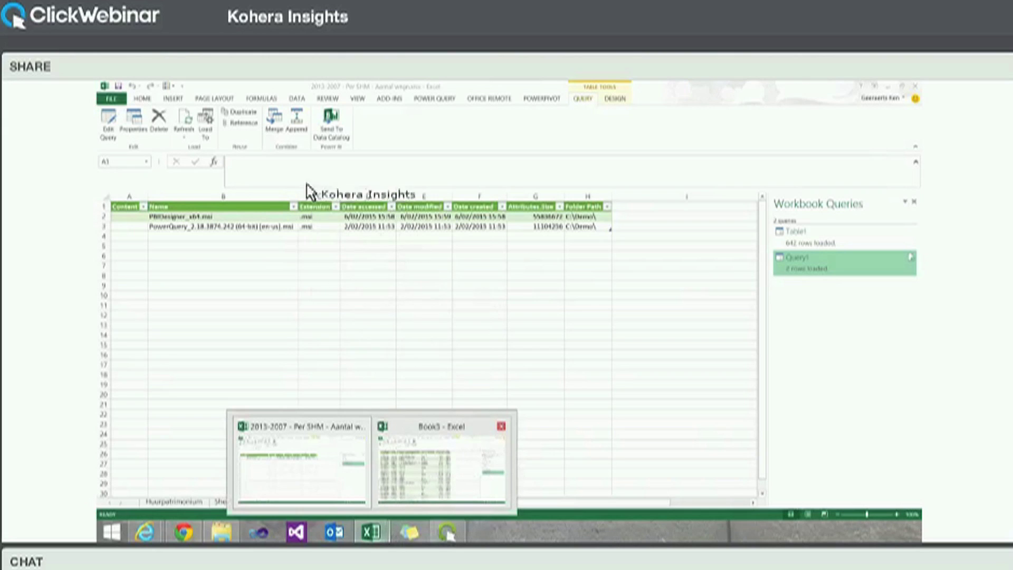
{"action": "left_click", "coordinate": [436, 100]}
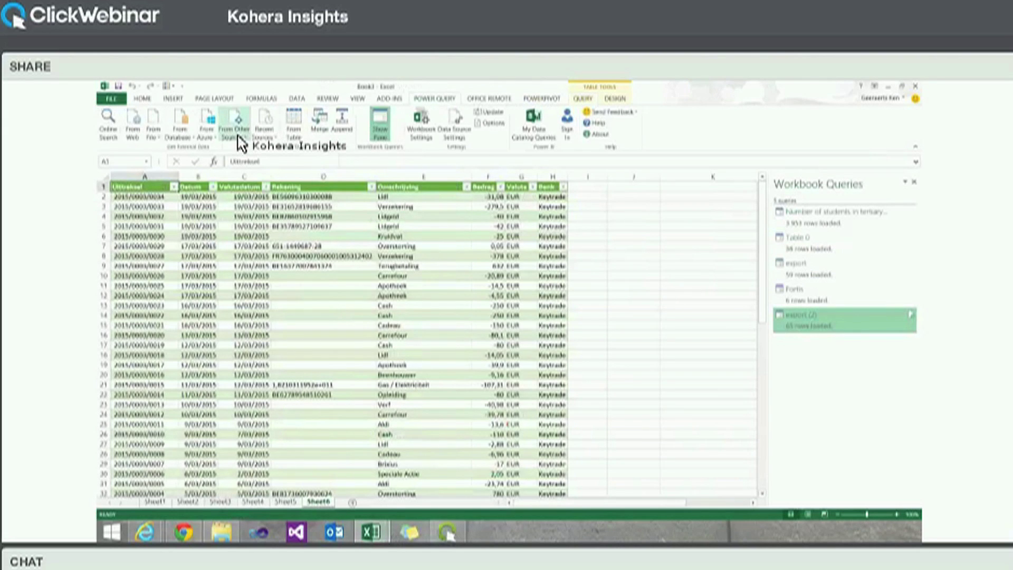
{"action": "left_click", "coordinate": [238, 139]}
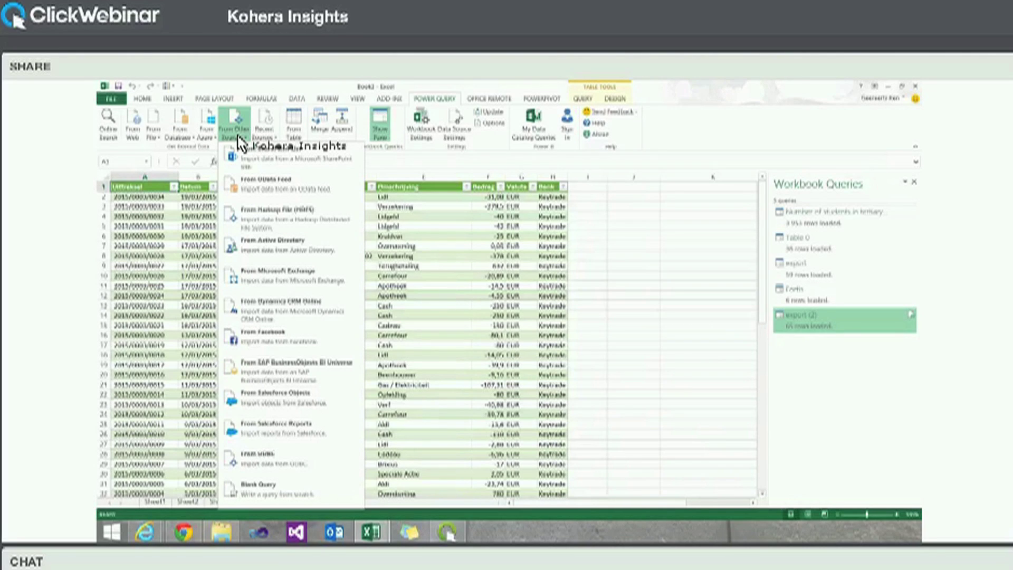
{"action": "left_click", "coordinate": [295, 286]}
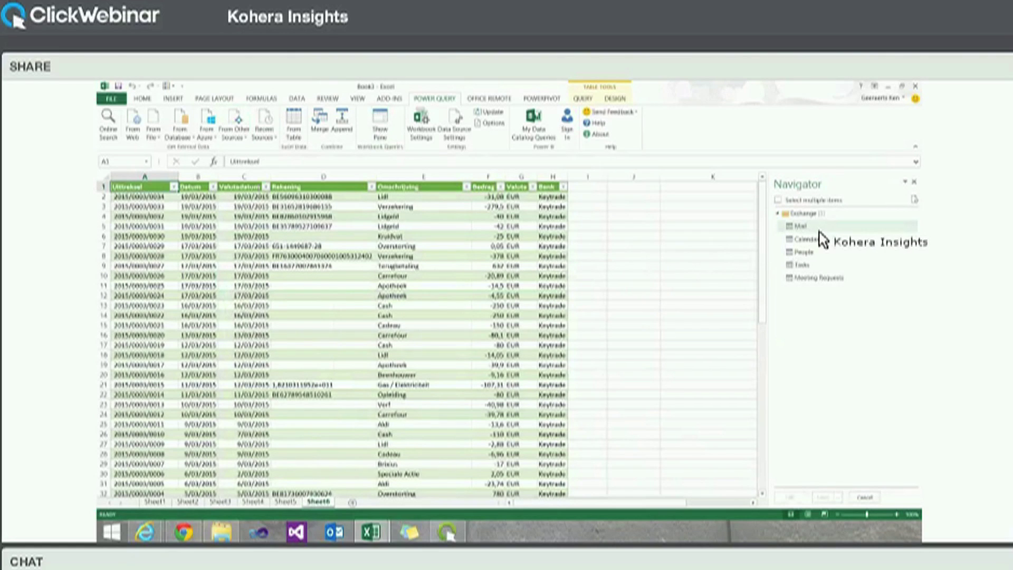
{"action": "mouse_move", "coordinate": [824, 229]}
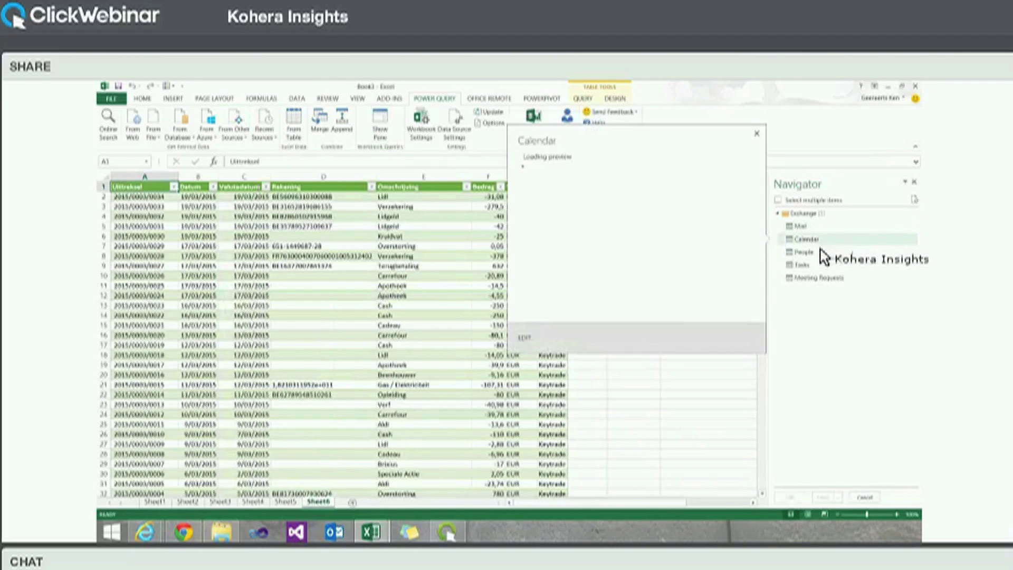
{"action": "mouse_move", "coordinate": [821, 253]}
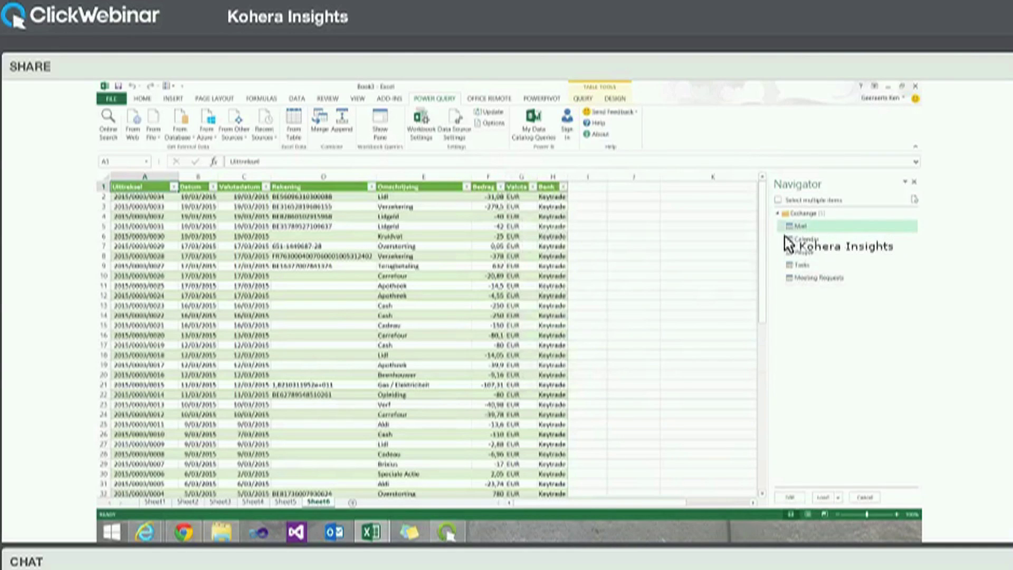
{"action": "double_click", "coordinate": [781, 227]}
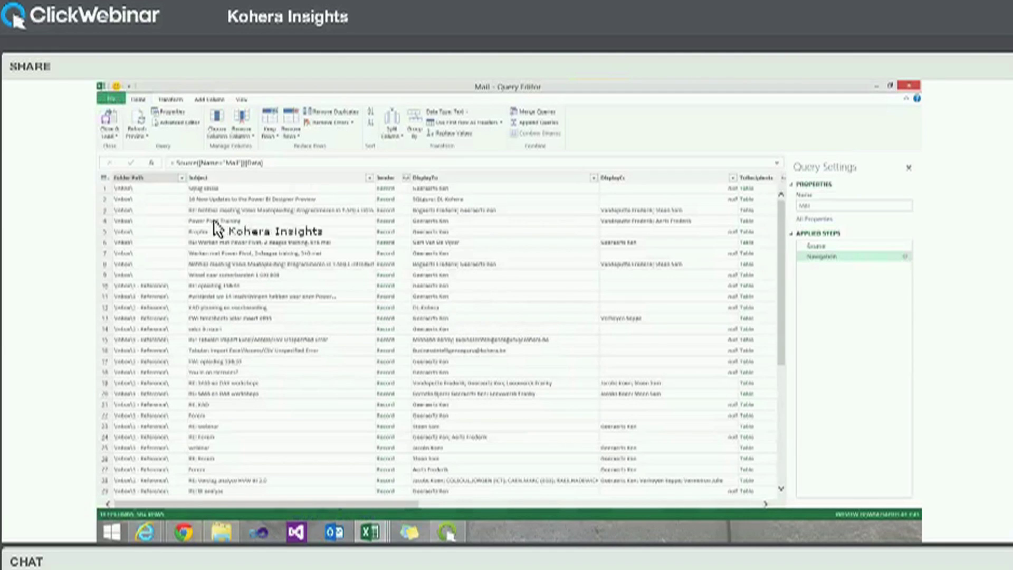
- Filter the Folder Path column to keep only mail in \Inbox\ and \Inbox\1 - Reference\
{"action": "left_click", "coordinate": [182, 178]}
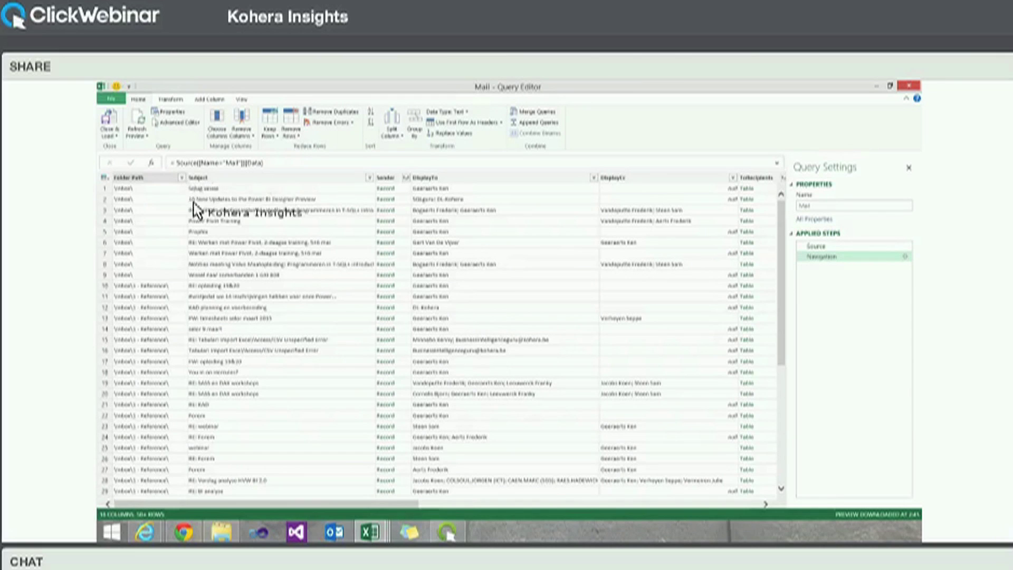
{"action": "left_click", "coordinate": [327, 332]}
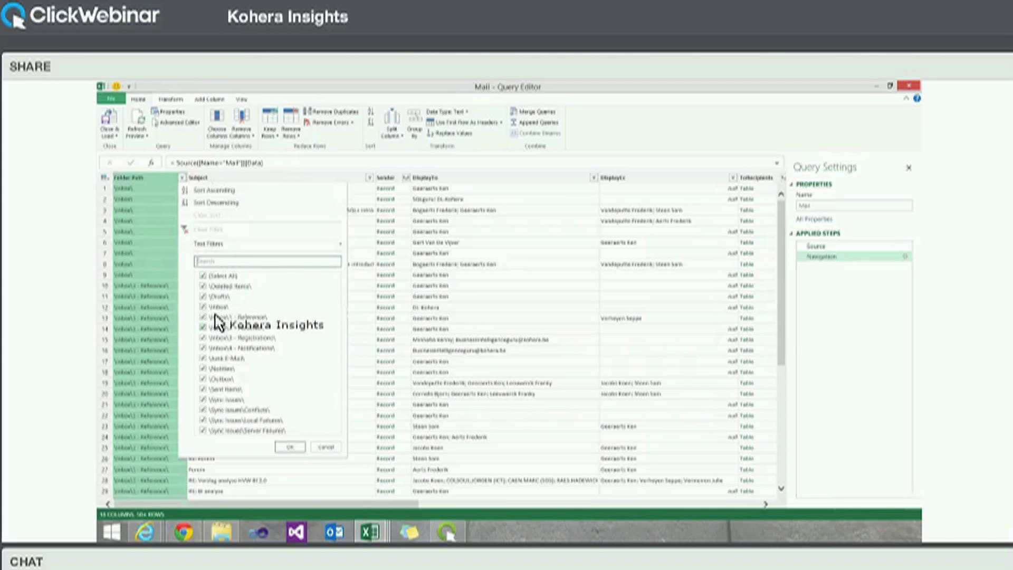
{"action": "left_click", "coordinate": [203, 276]}
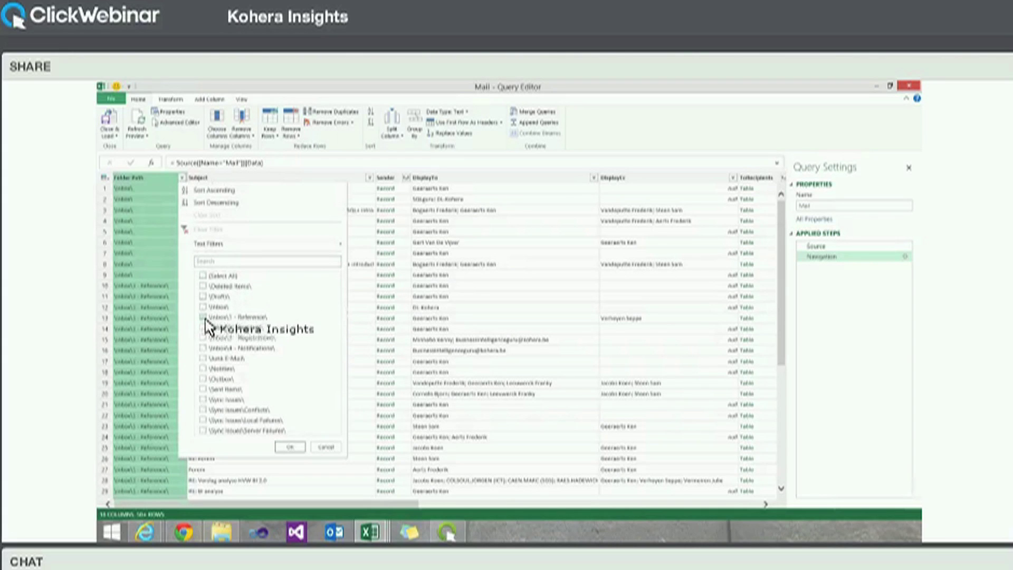
{"action": "left_click", "coordinate": [203, 308]}
{"action": "left_click", "coordinate": [203, 317]}
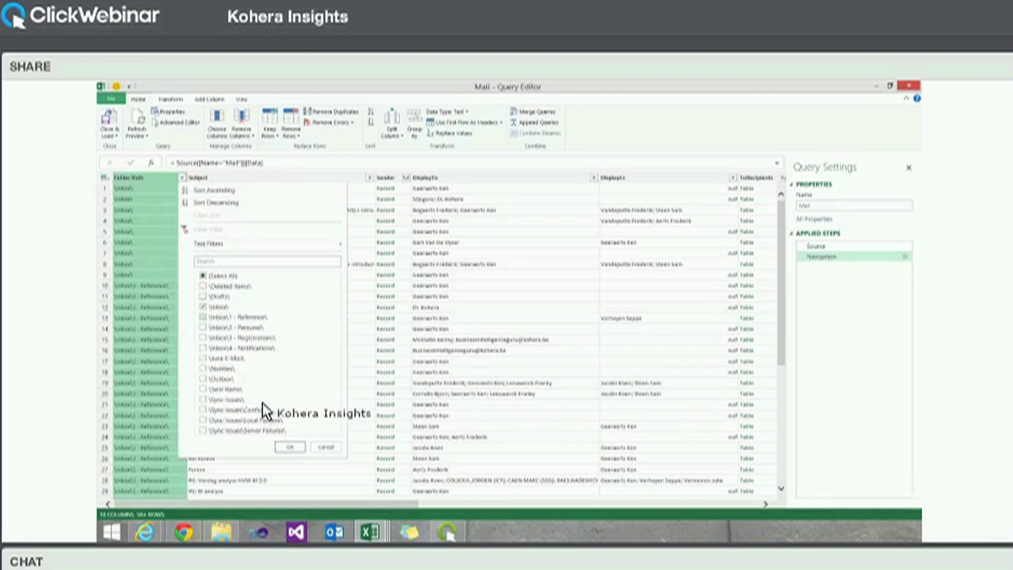
{"action": "left_click", "coordinate": [289, 448]}
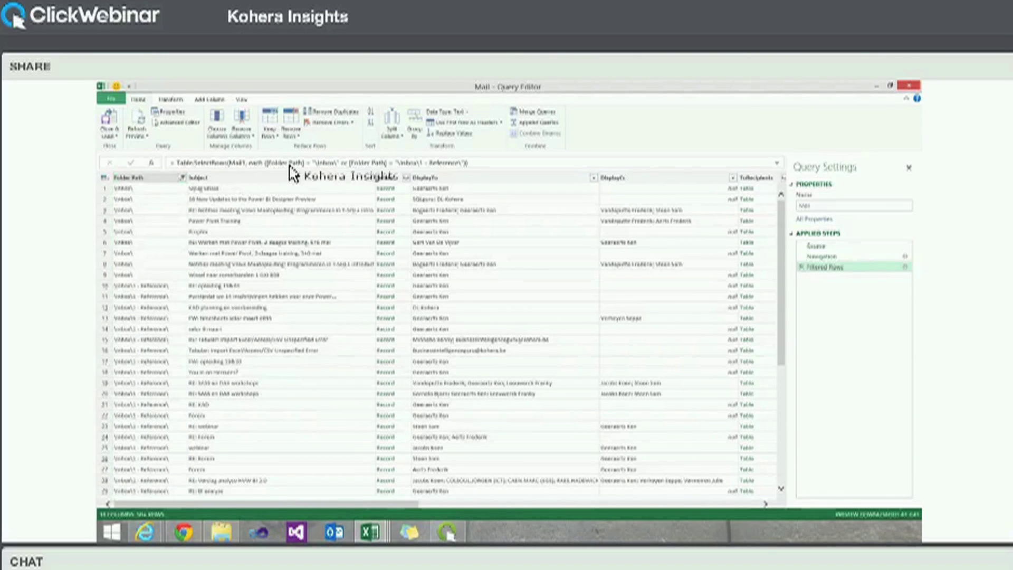
- Keep only the Sender and DisplayCc columns of the Mail query and remove all other columns
{"action": "left_click", "coordinate": [386, 178]}
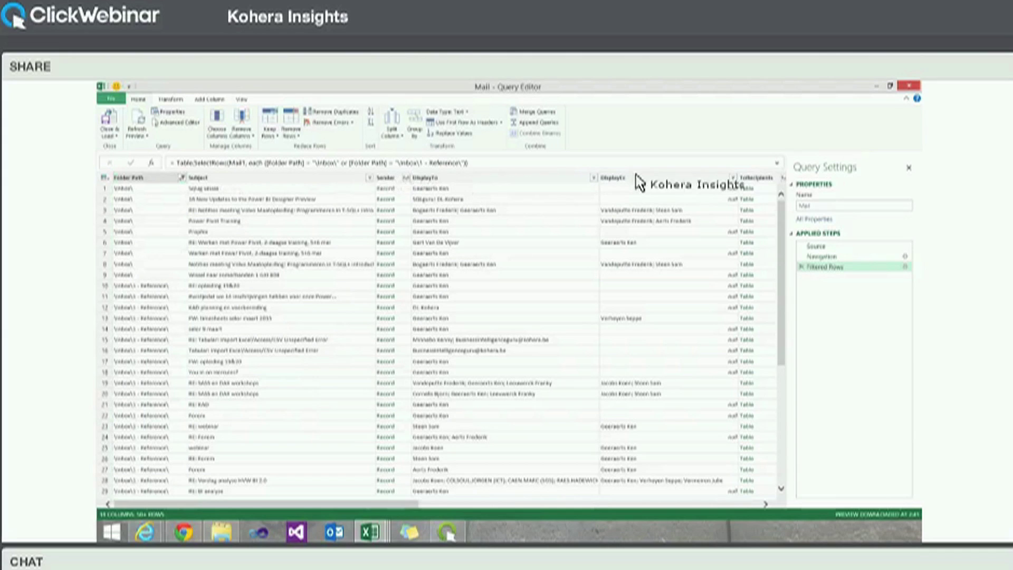
{"action": "left_click", "coordinate": [685, 178], "text": "ctrl"}
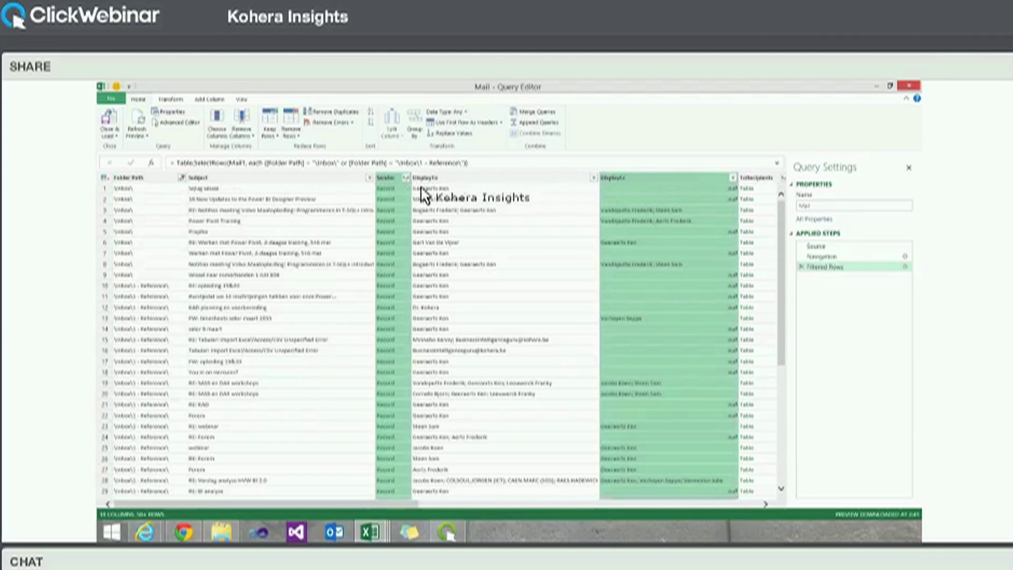
{"action": "right_click", "coordinate": [655, 180]}
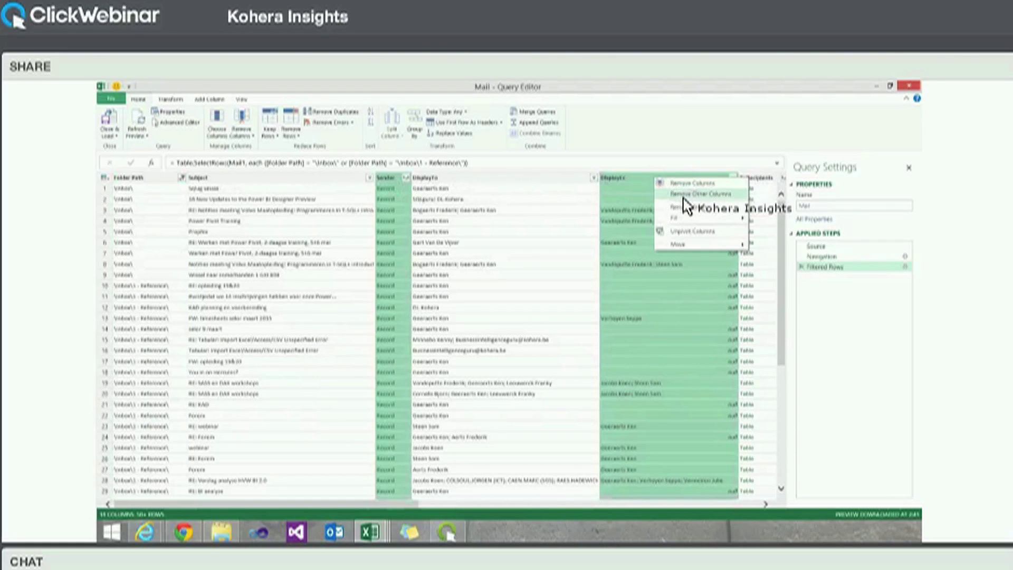
{"action": "left_click", "coordinate": [686, 194]}
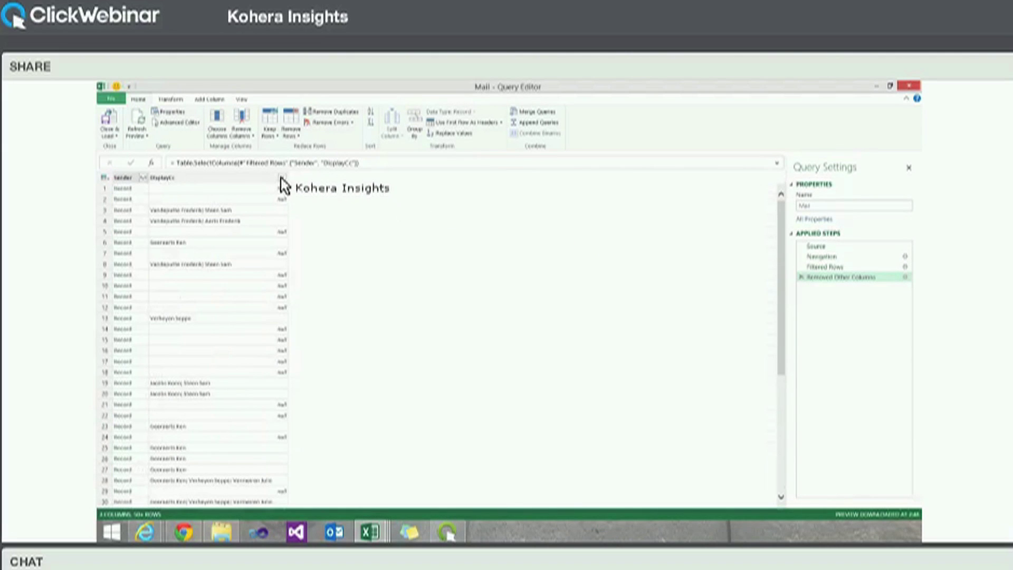
- Filter the DisplayCc column with a contains condition on the mailbox owner's surname
{"action": "left_click", "coordinate": [282, 178]}
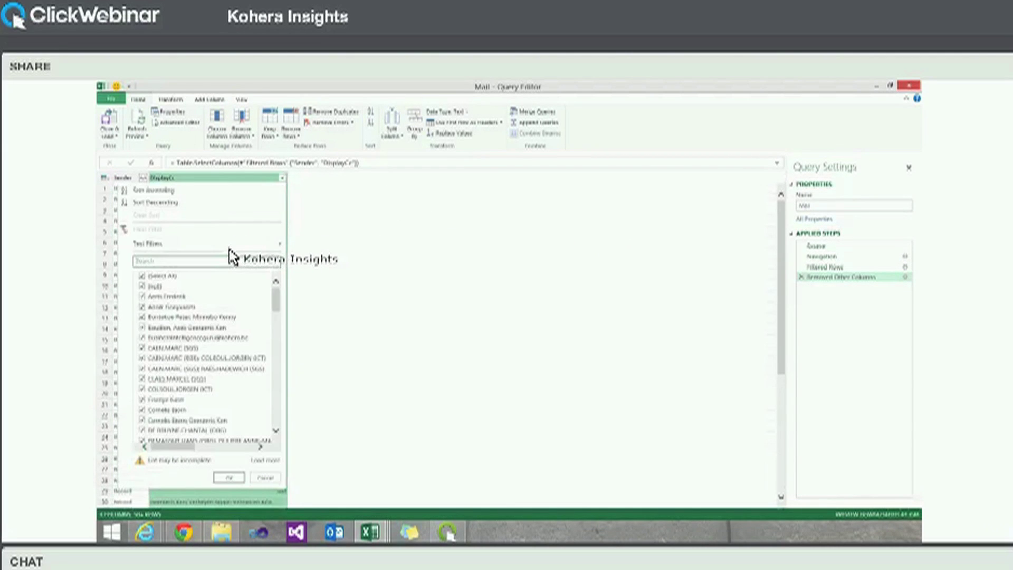
{"action": "mouse_move", "coordinate": [231, 246]}
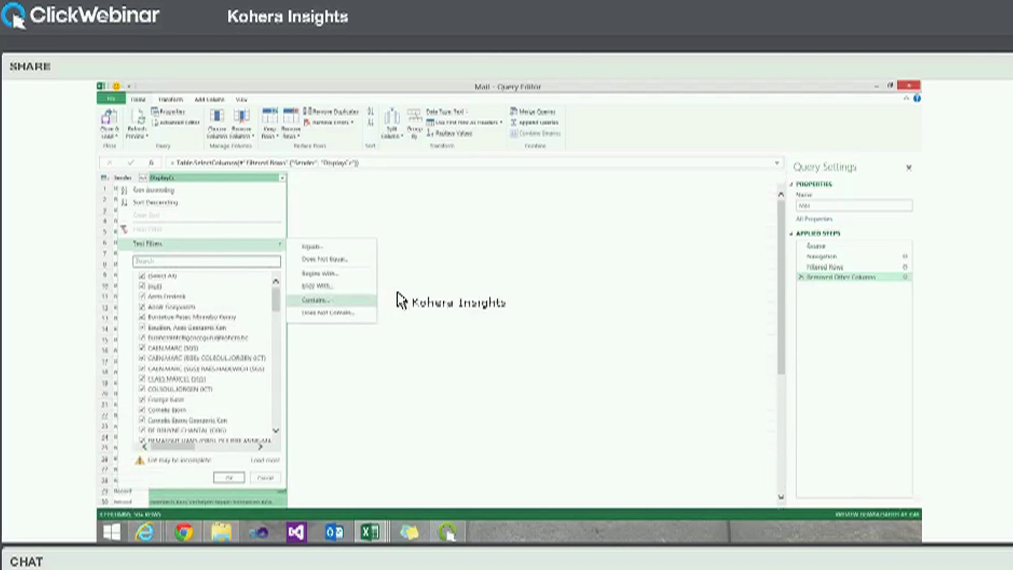
{"action": "left_click", "coordinate": [395, 294]}
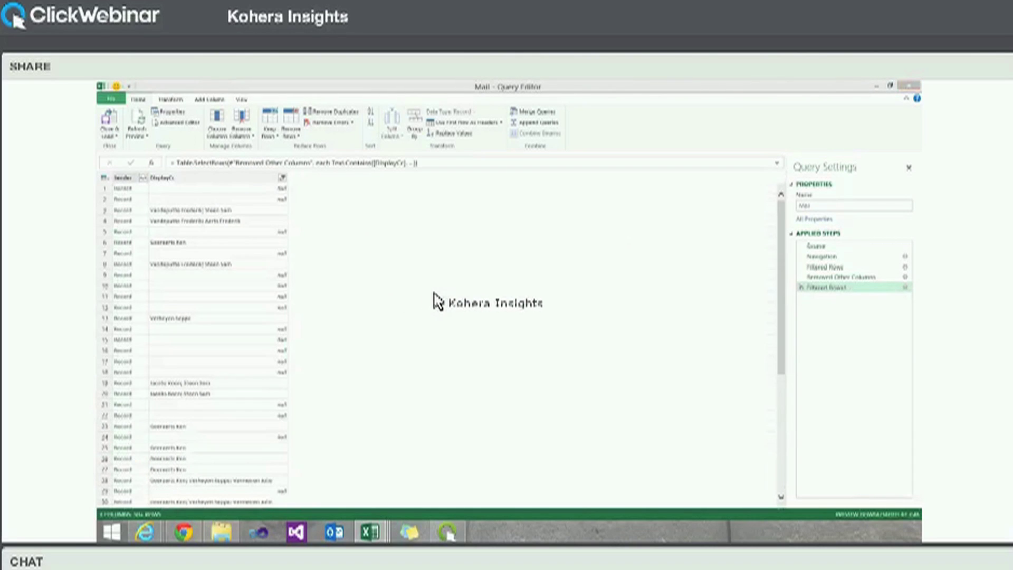
{"action": "type", "text": "geeraerts"}
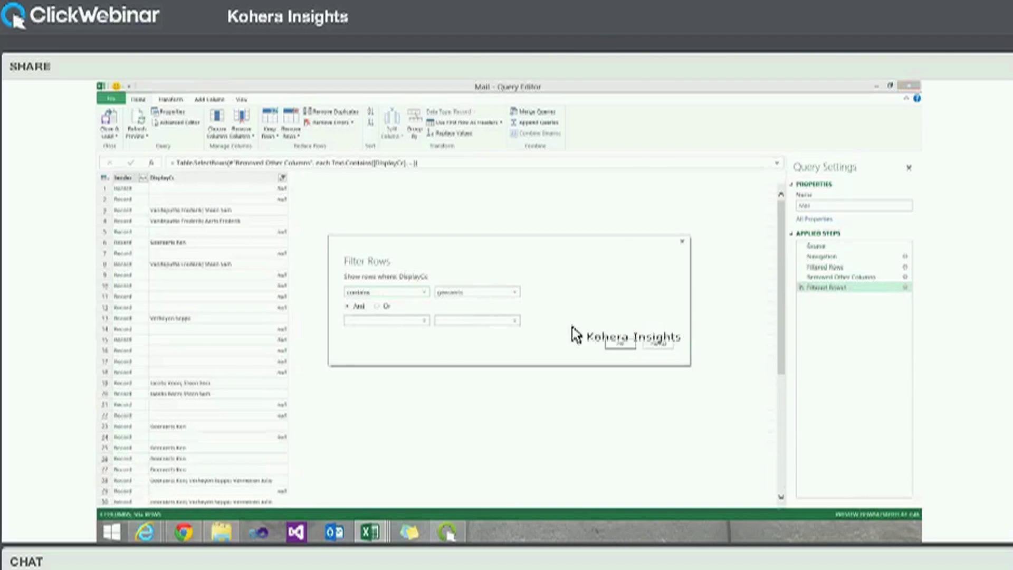
{"action": "left_click", "coordinate": [619, 344]}
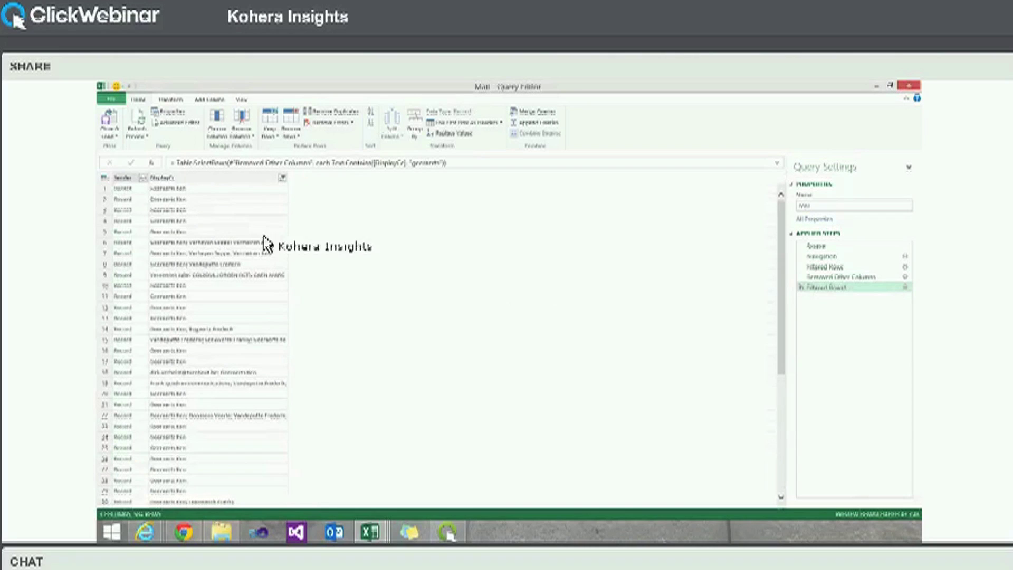
- Expand the Sender column with only the Name field, keeping the original column name as prefix, and remove the DisplayCc column
{"action": "left_click", "coordinate": [144, 179]}
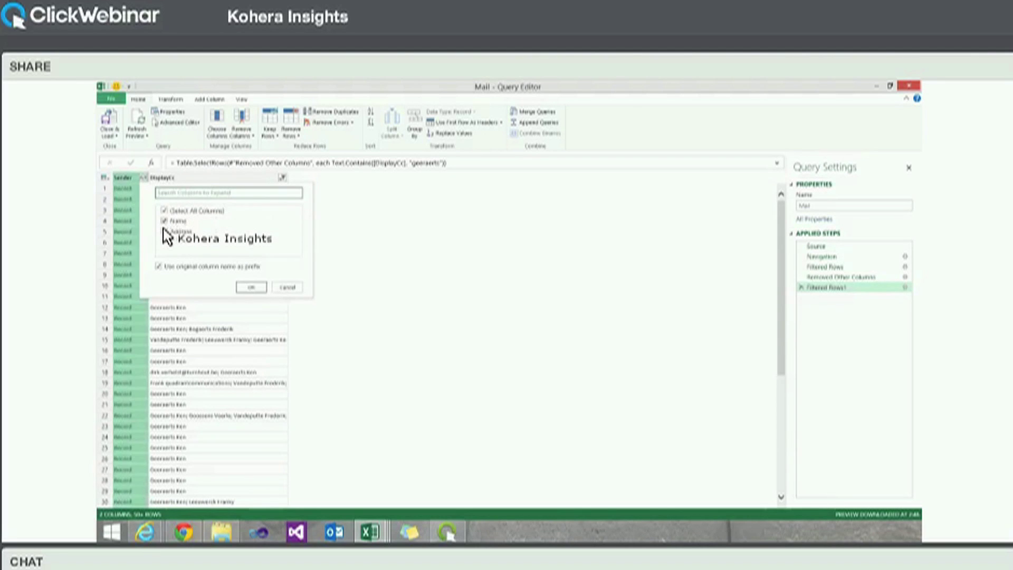
{"action": "left_click", "coordinate": [164, 231]}
{"action": "left_click", "coordinate": [251, 288]}
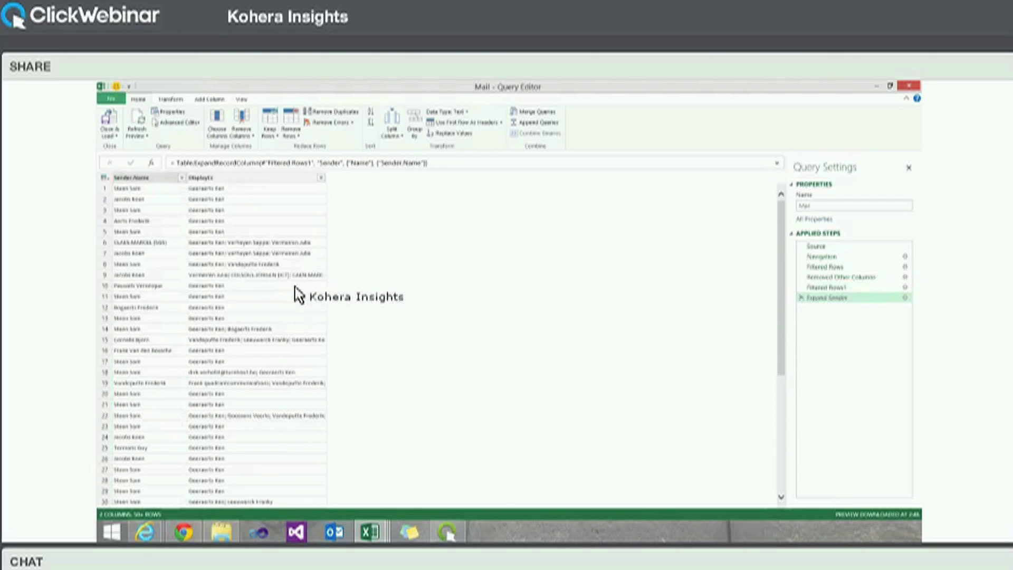
{"action": "right_click", "coordinate": [241, 179]}
{"action": "left_click", "coordinate": [276, 183]}
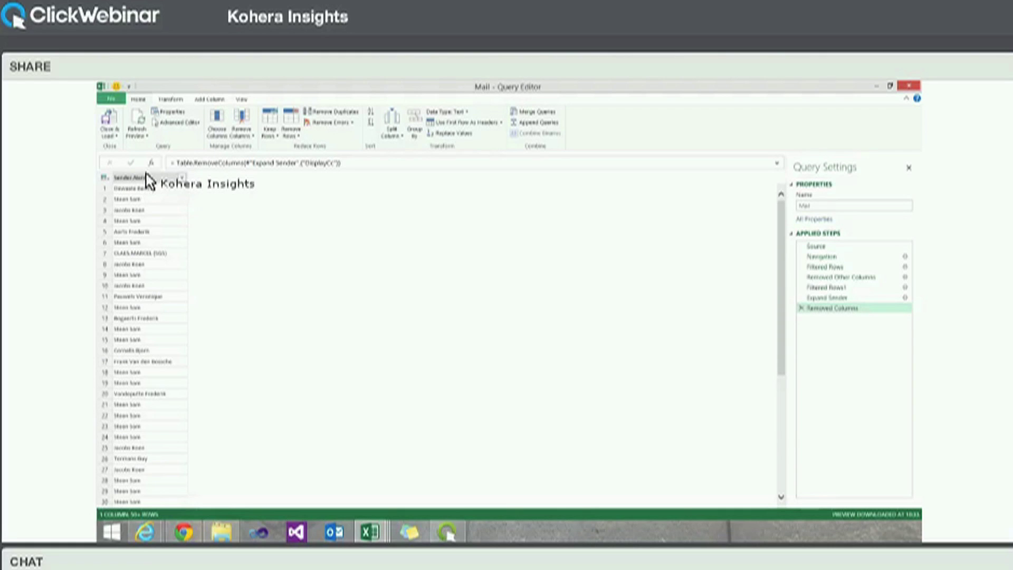
- Group the rows by Sender.Name with a Count Rows column named Count, and load the result into the workbook
{"action": "left_click", "coordinate": [419, 133]}
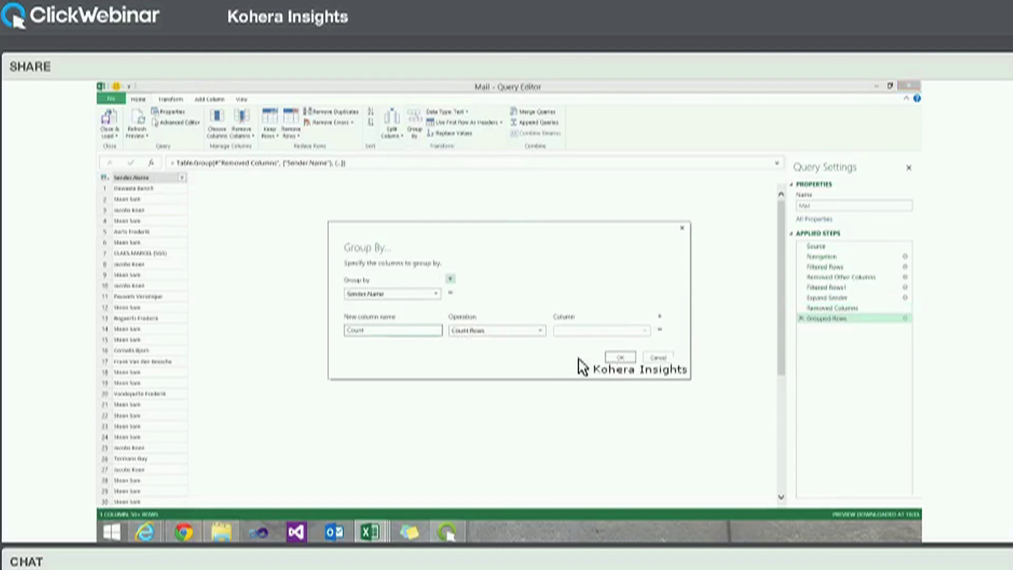
{"action": "left_click", "coordinate": [611, 357]}
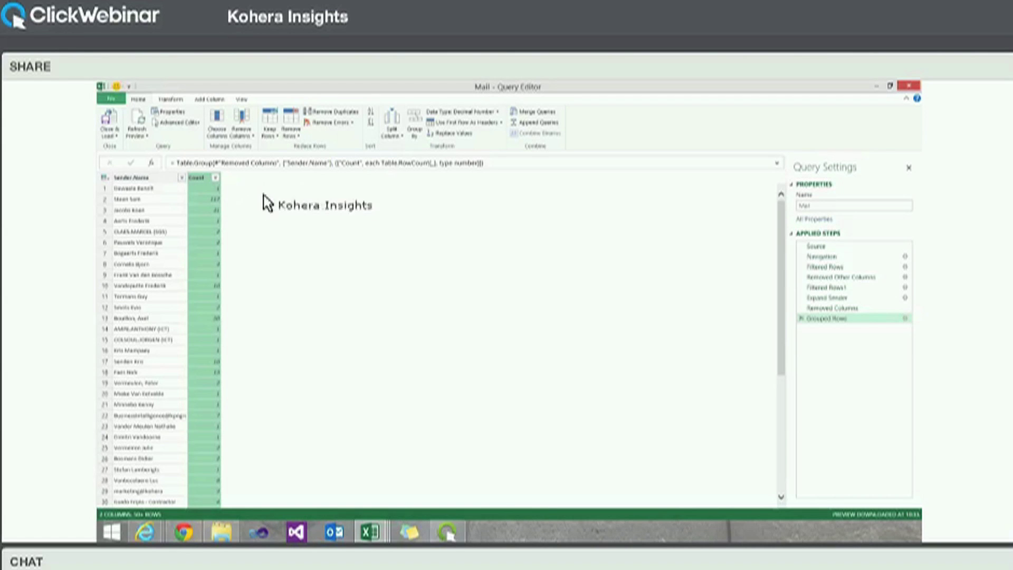
{"action": "left_click", "coordinate": [109, 123]}
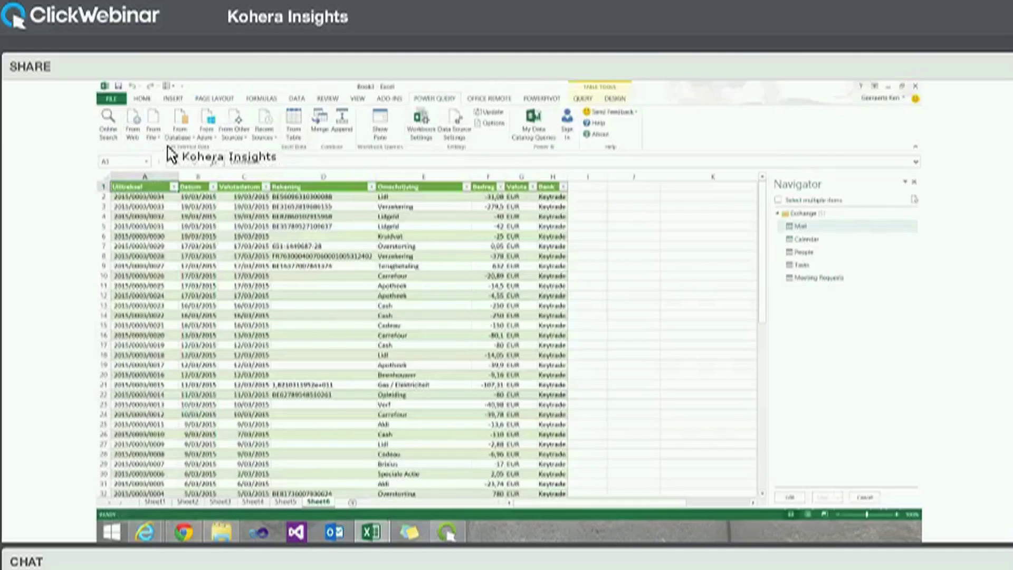